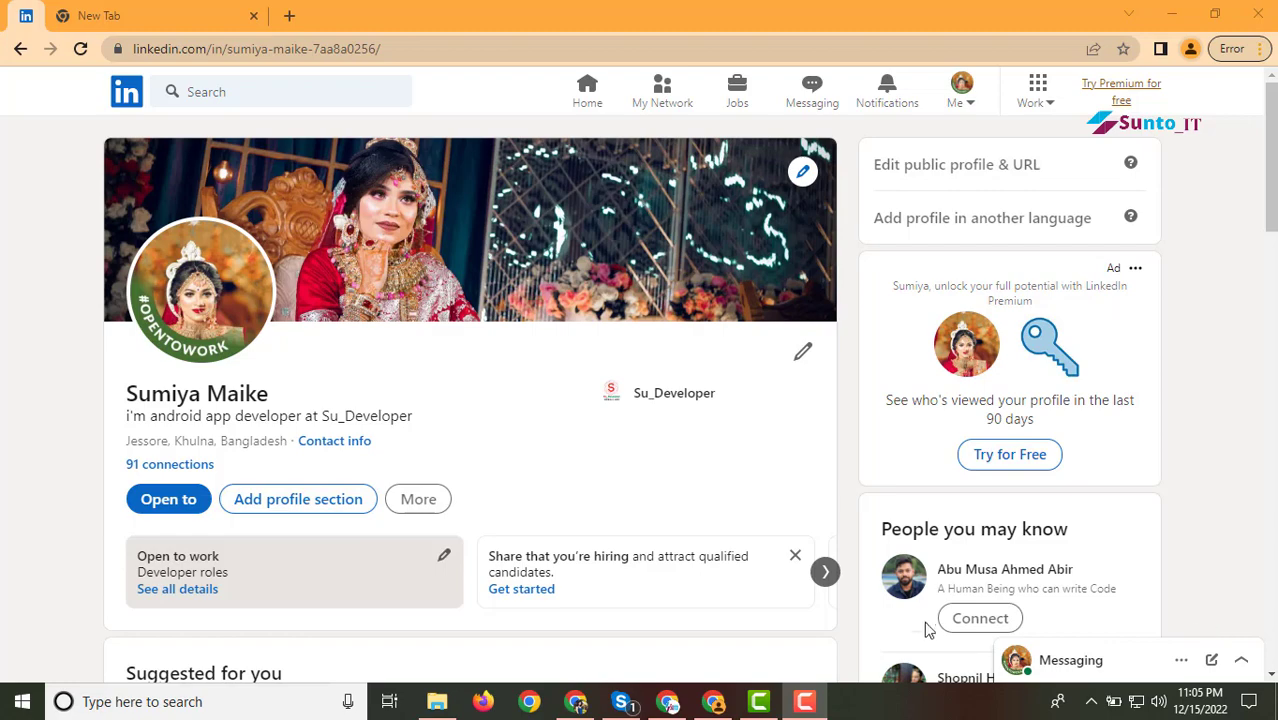
Step: View the LinkedIn home feed, then return to the account's own profile page and look it over
{"action": "scroll", "coordinate": [57, 351], "scroll_direction": "down", "scroll_amount": 1}
{"action": "scroll", "coordinate": [57, 351], "scroll_direction": "up", "scroll_amount": 1}
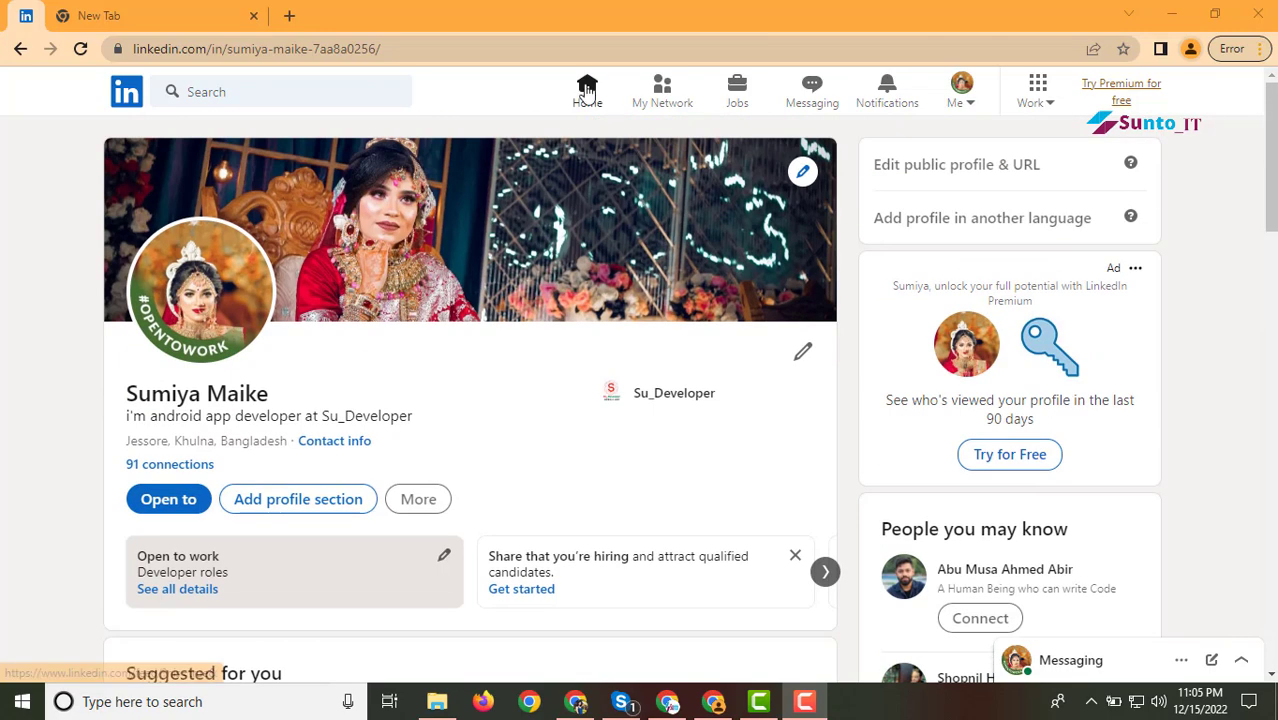
{"action": "left_click", "coordinate": [587, 91]}
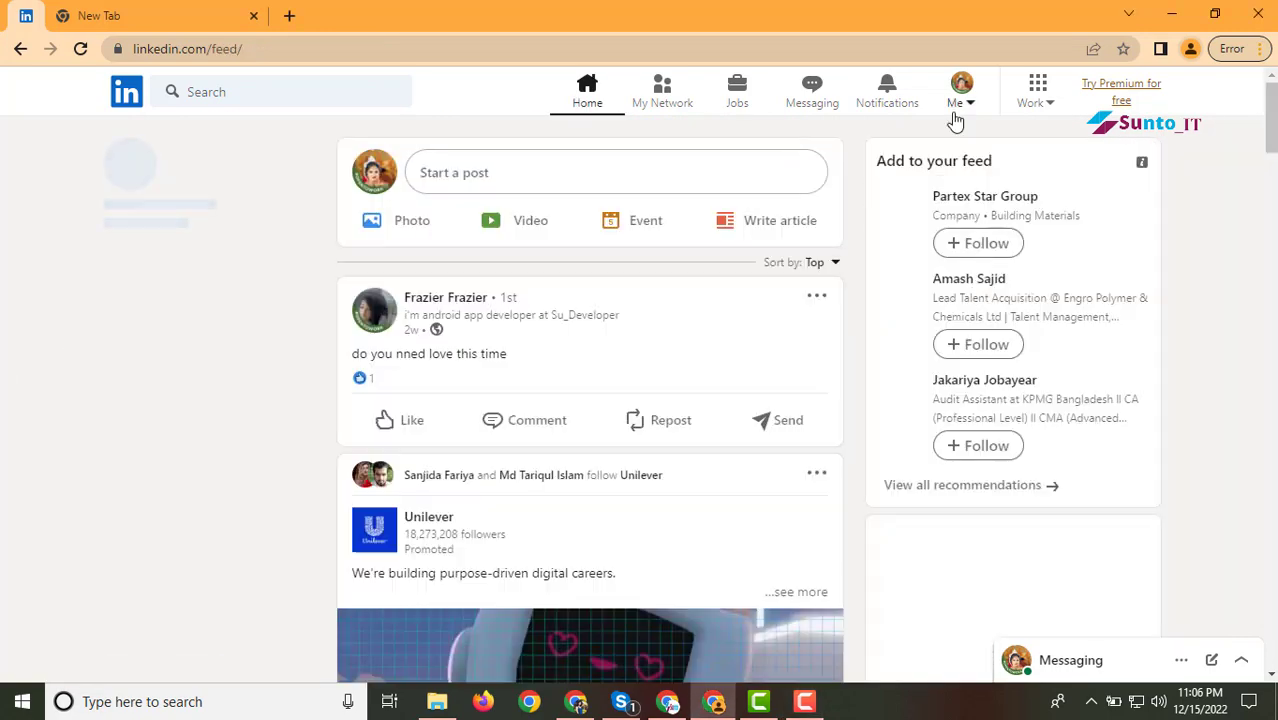
{"action": "left_click", "coordinate": [957, 105]}
{"action": "left_click", "coordinate": [958, 106]}
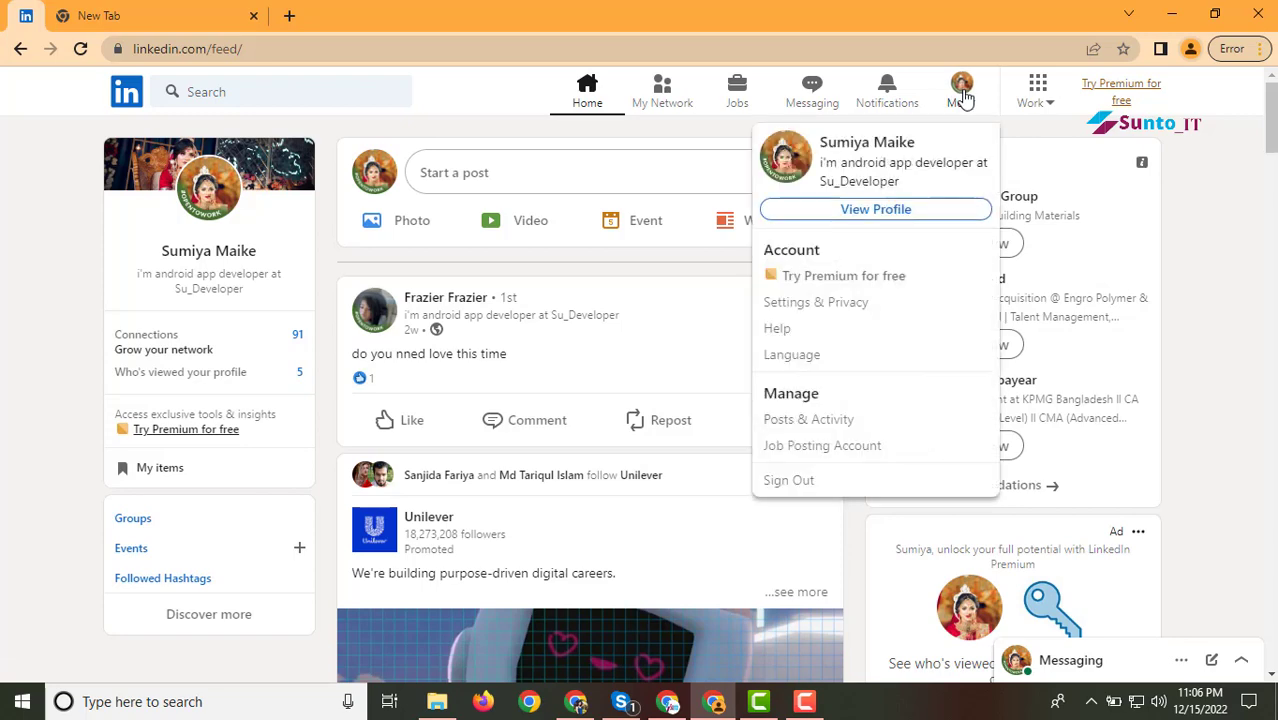
{"action": "left_click", "coordinate": [870, 212]}
{"action": "scroll", "coordinate": [836, 468], "scroll_direction": "down", "scroll_amount": 3}
{"action": "scroll", "coordinate": [430, 210], "scroll_direction": "up", "scroll_amount": 3}
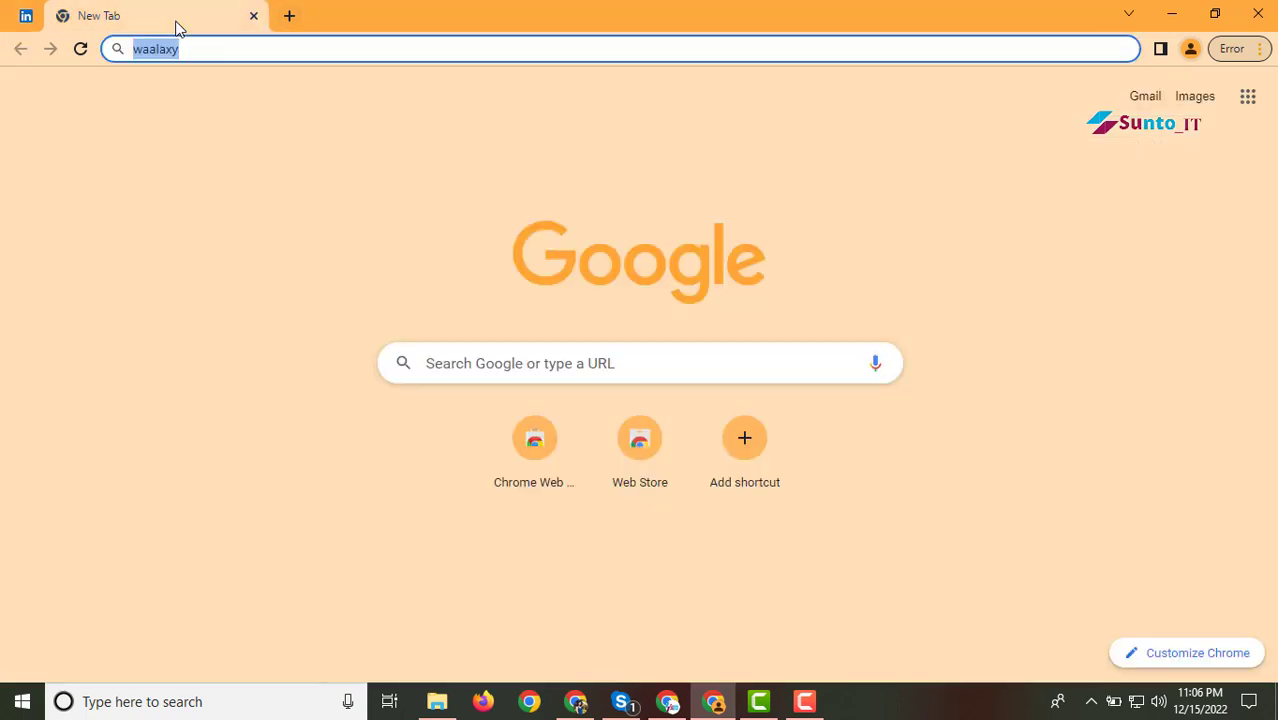
{"action": "left_click", "coordinate": [191, 48]}
{"action": "double_click", "coordinate": [193, 52]}
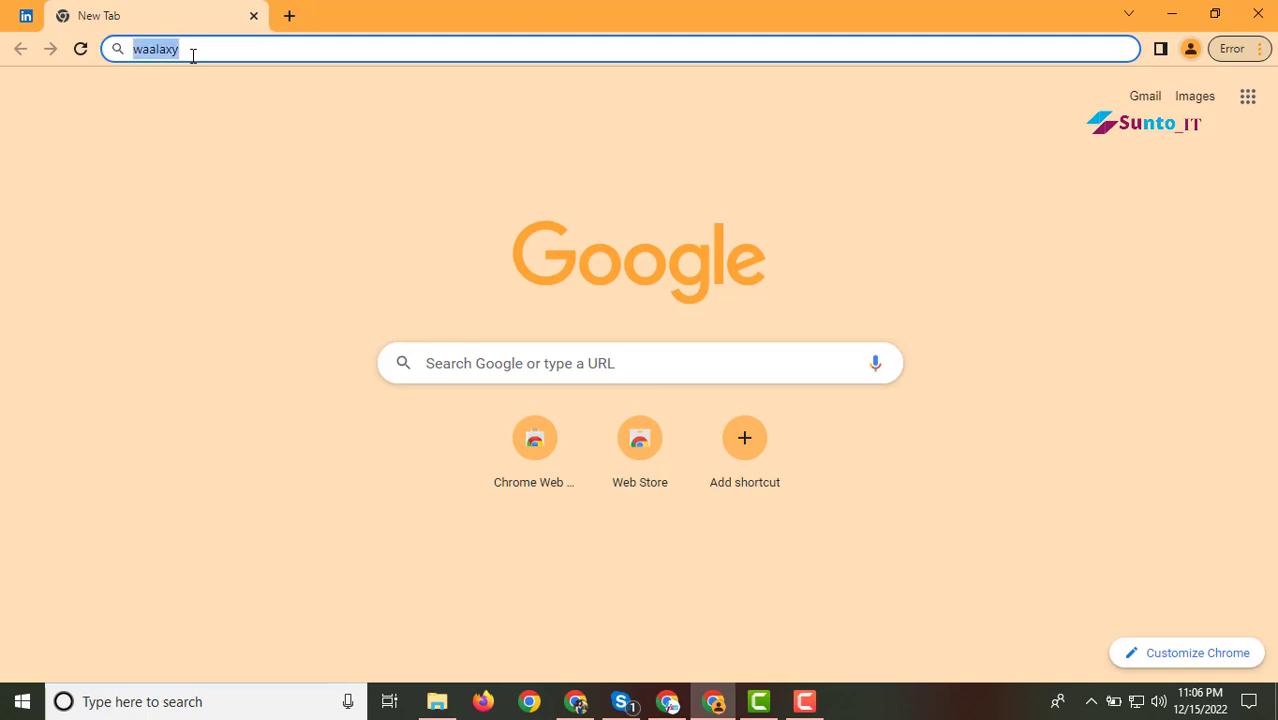
{"action": "left_click", "coordinate": [322, 50]}
{"action": "double_click", "coordinate": [322, 51]}
{"action": "left_click", "coordinate": [1259, 48]}
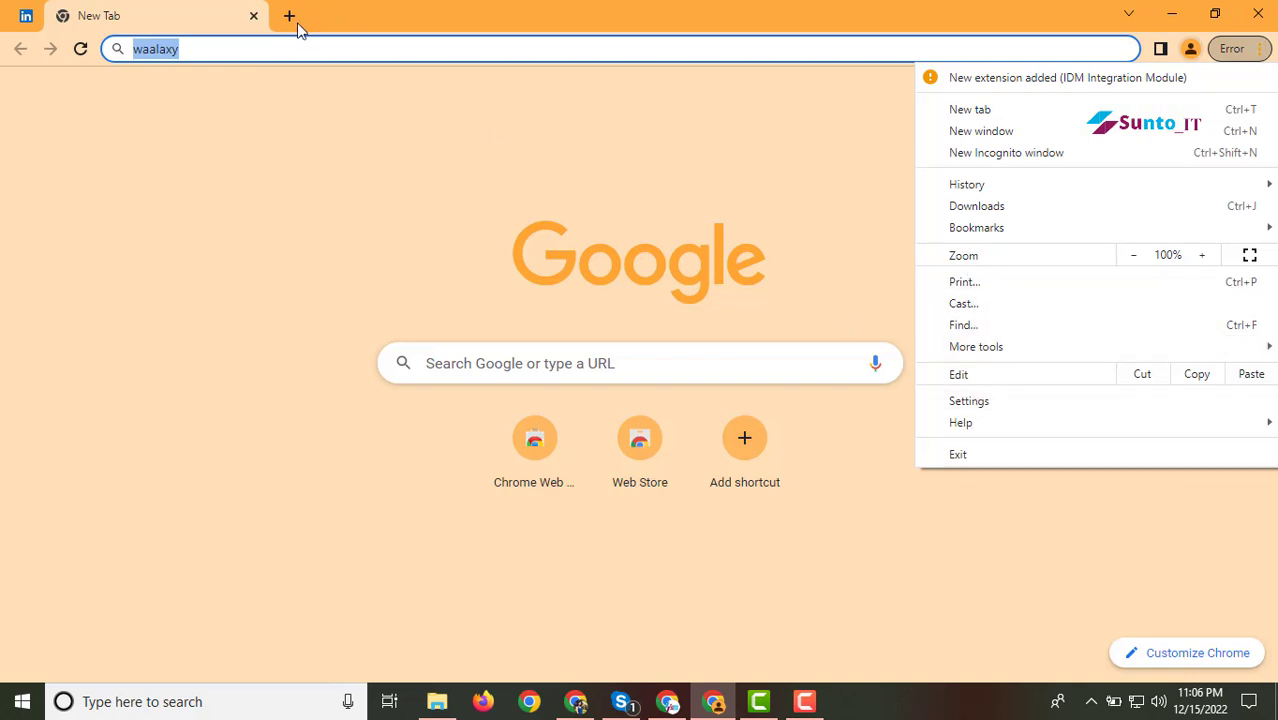
{"action": "key", "text": "Up"}
{"action": "key", "text": "Up"}
{"action": "key", "text": "Right"}
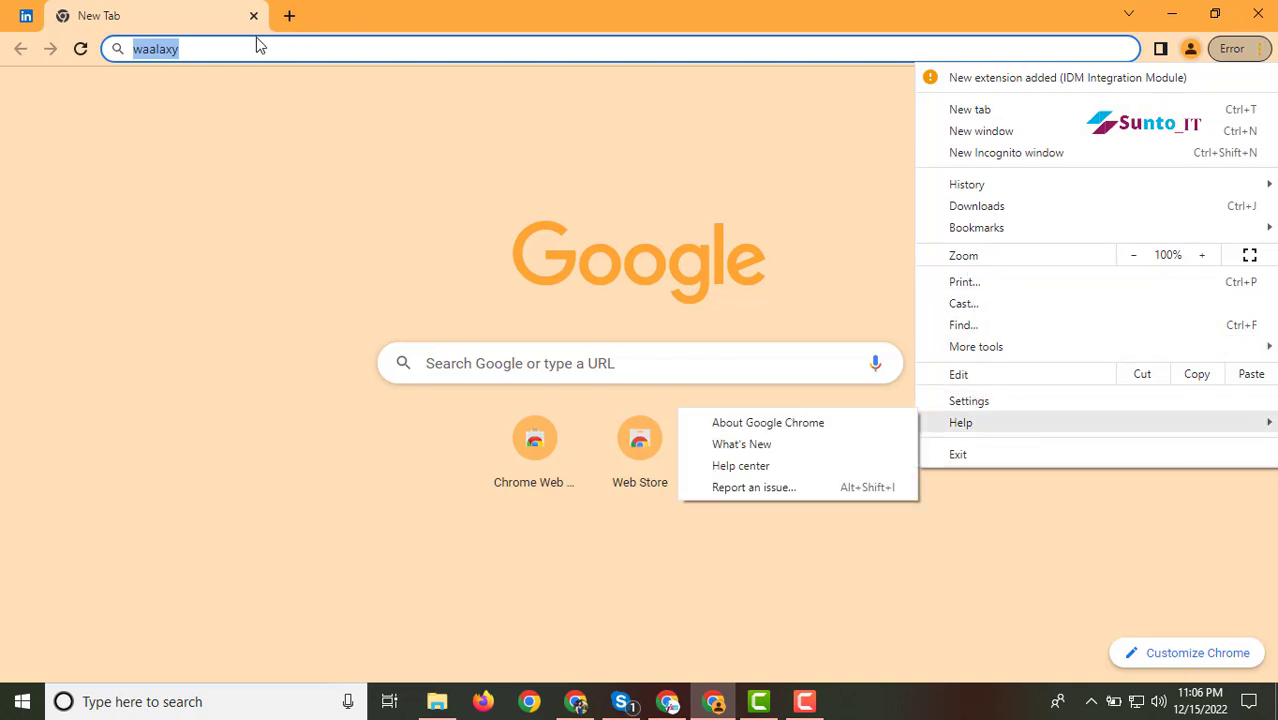
{"action": "left_click", "coordinate": [255, 45]}
Step: Search Google for "web store" and open the Chrome Web Store result
{"action": "left_click", "coordinate": [228, 48]}
{"action": "type", "text": "we"}
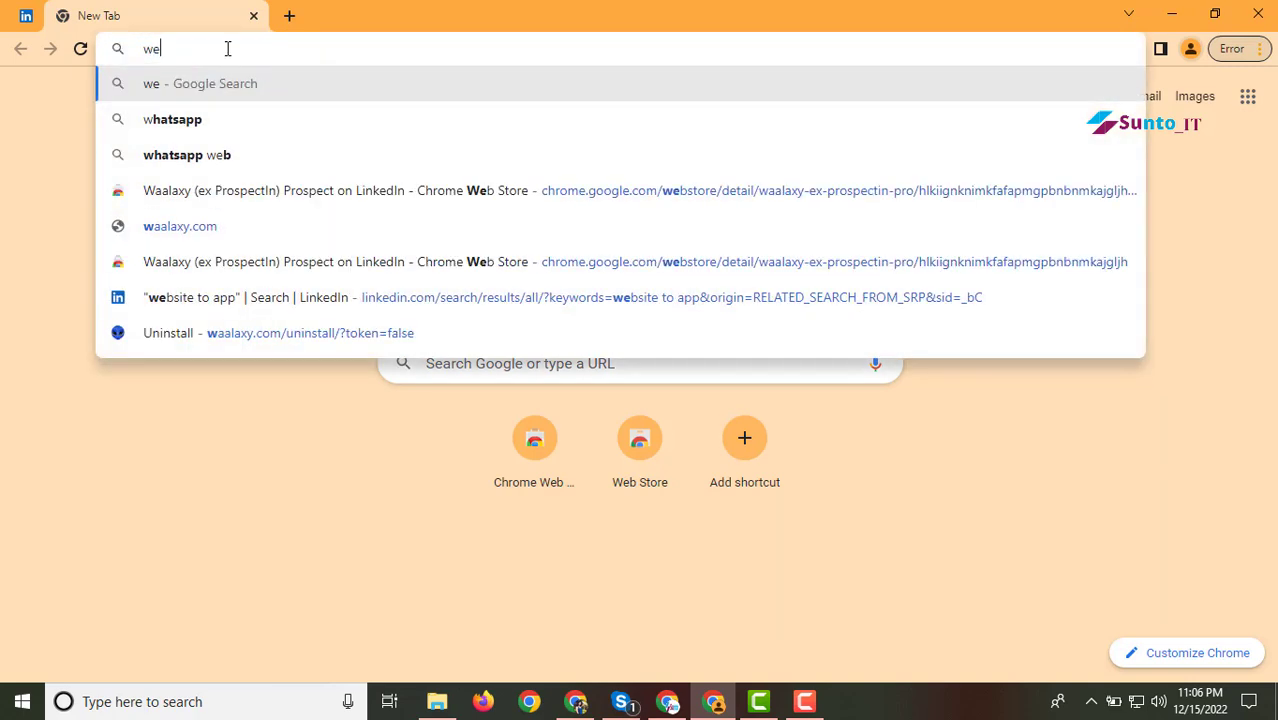
{"action": "type", "text": "b s"}
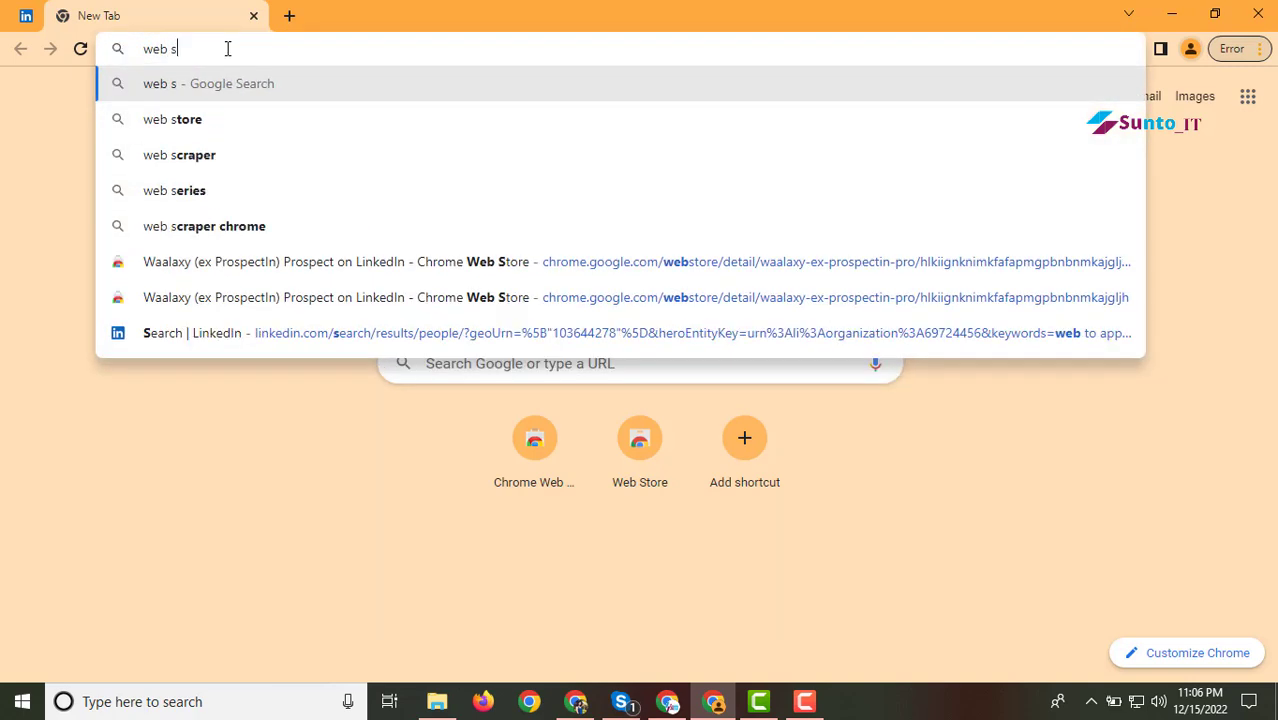
{"action": "key", "text": "Down"}
{"action": "key", "text": "Return"}
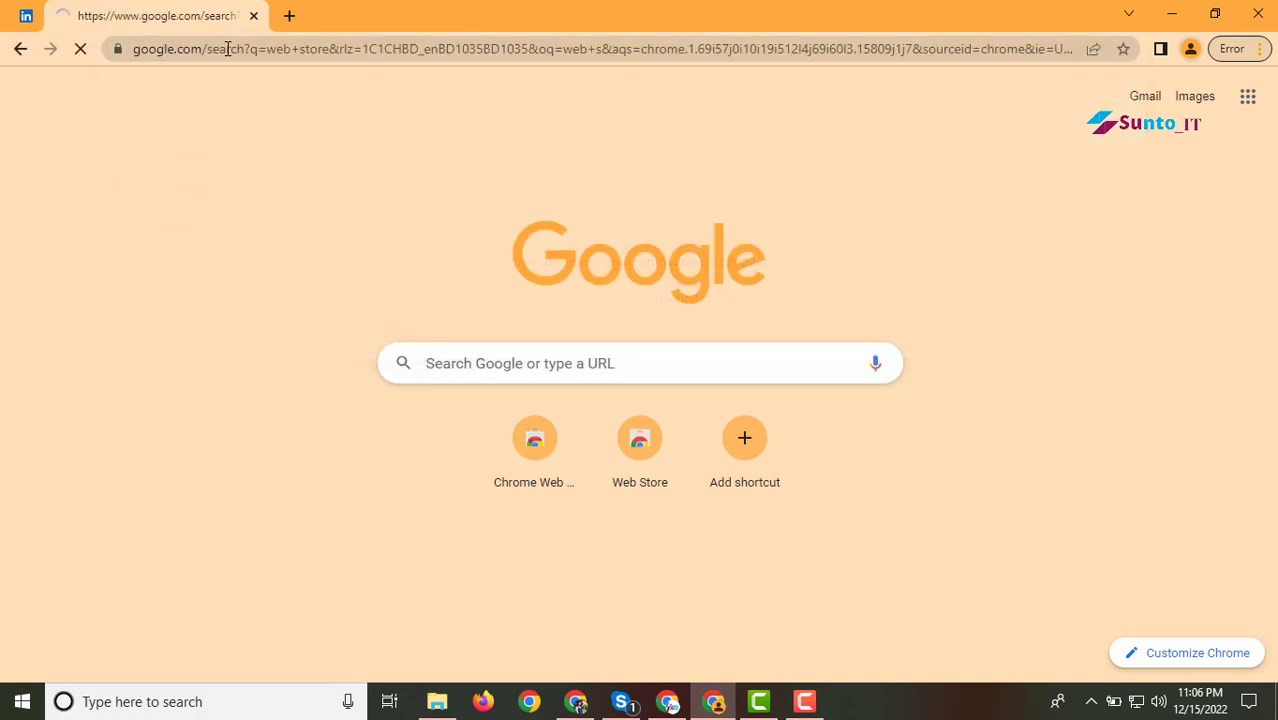
{"action": "left_click", "coordinate": [26, 15]}
{"action": "left_click", "coordinate": [136, 22]}
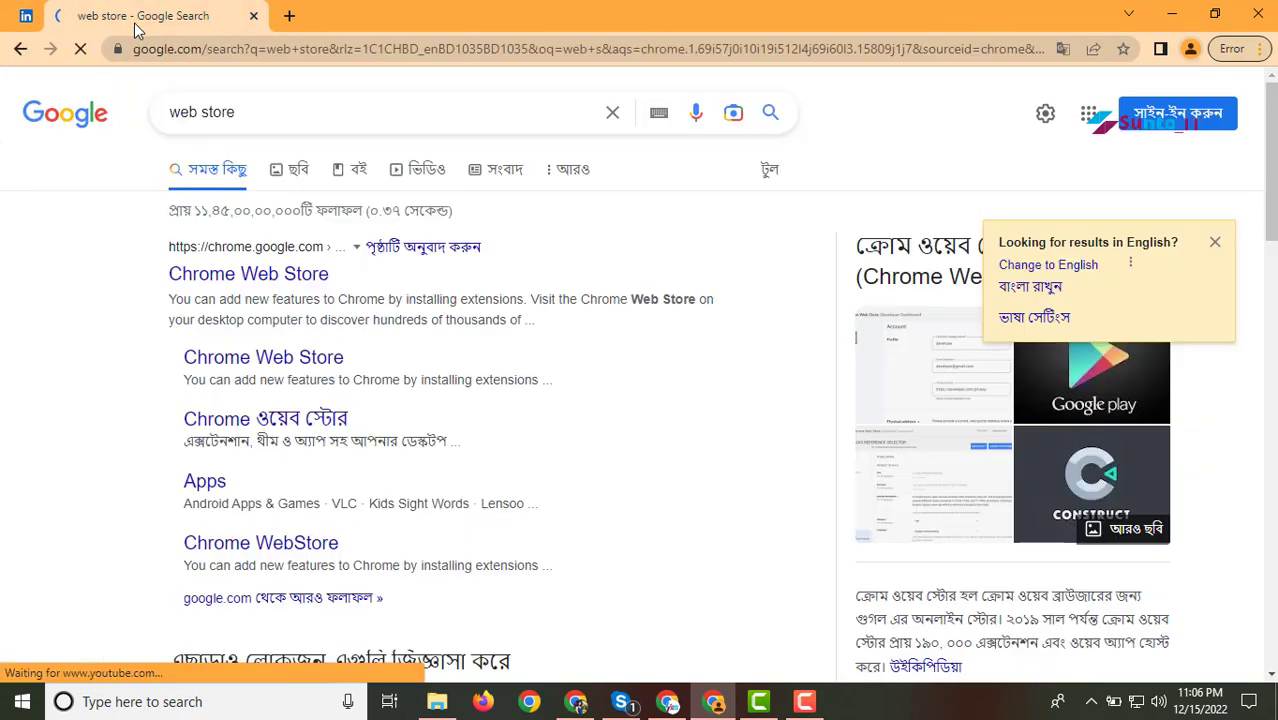
{"action": "left_click", "coordinate": [262, 286]}
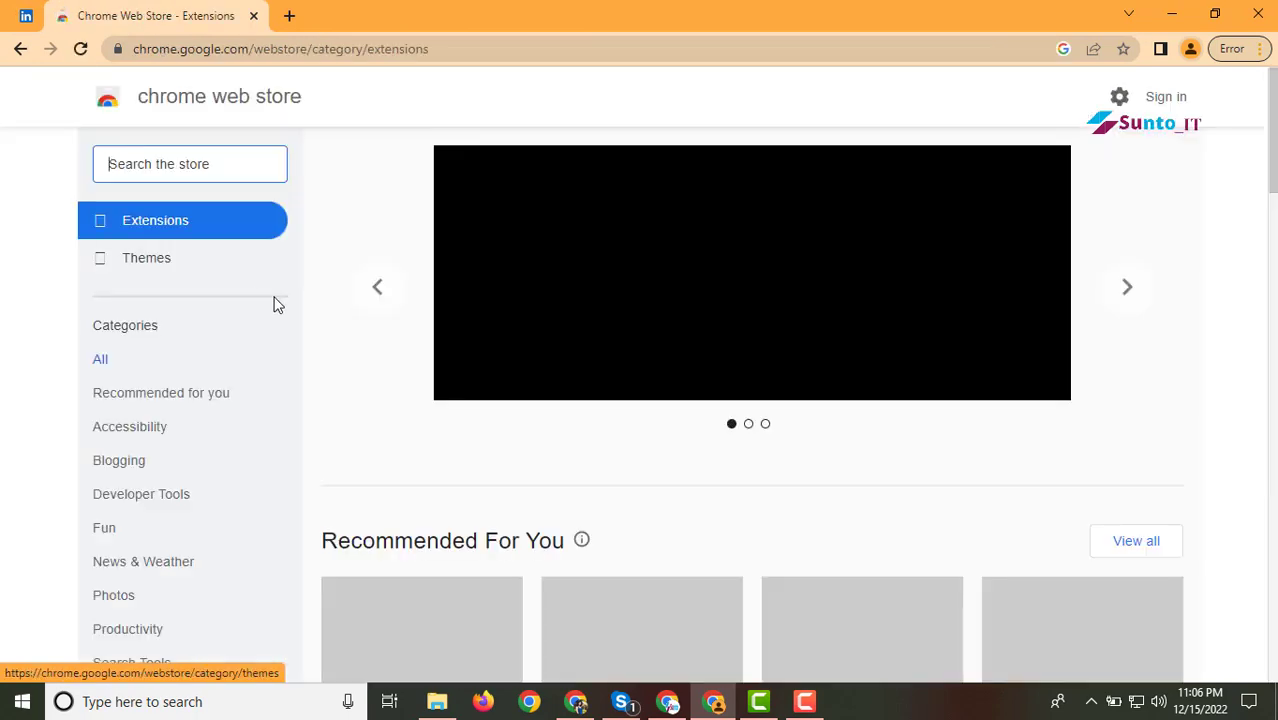
Step: Search the Chrome Web Store for "waalaxy linkedin"
{"action": "scroll", "coordinate": [510, 380], "scroll_direction": "down", "scroll_amount": 3}
{"action": "scroll", "coordinate": [531, 397], "scroll_direction": "up", "scroll_amount": 3}
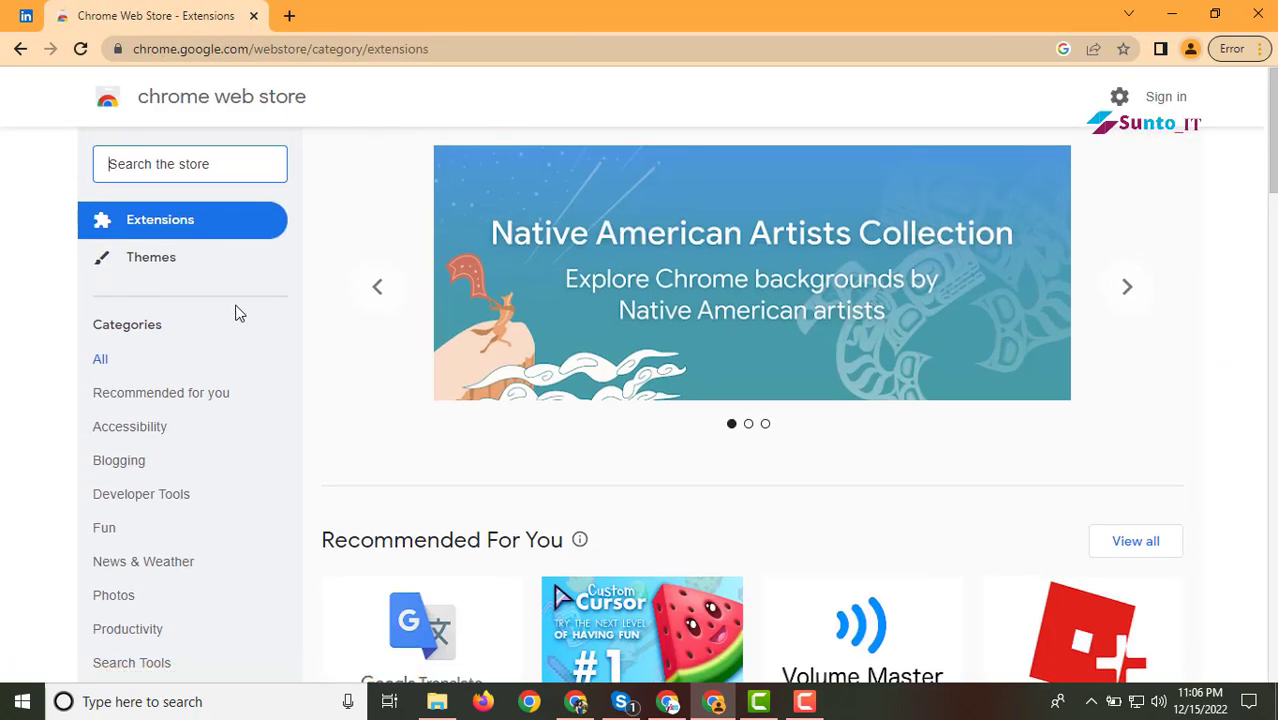
{"action": "left_click", "coordinate": [170, 166]}
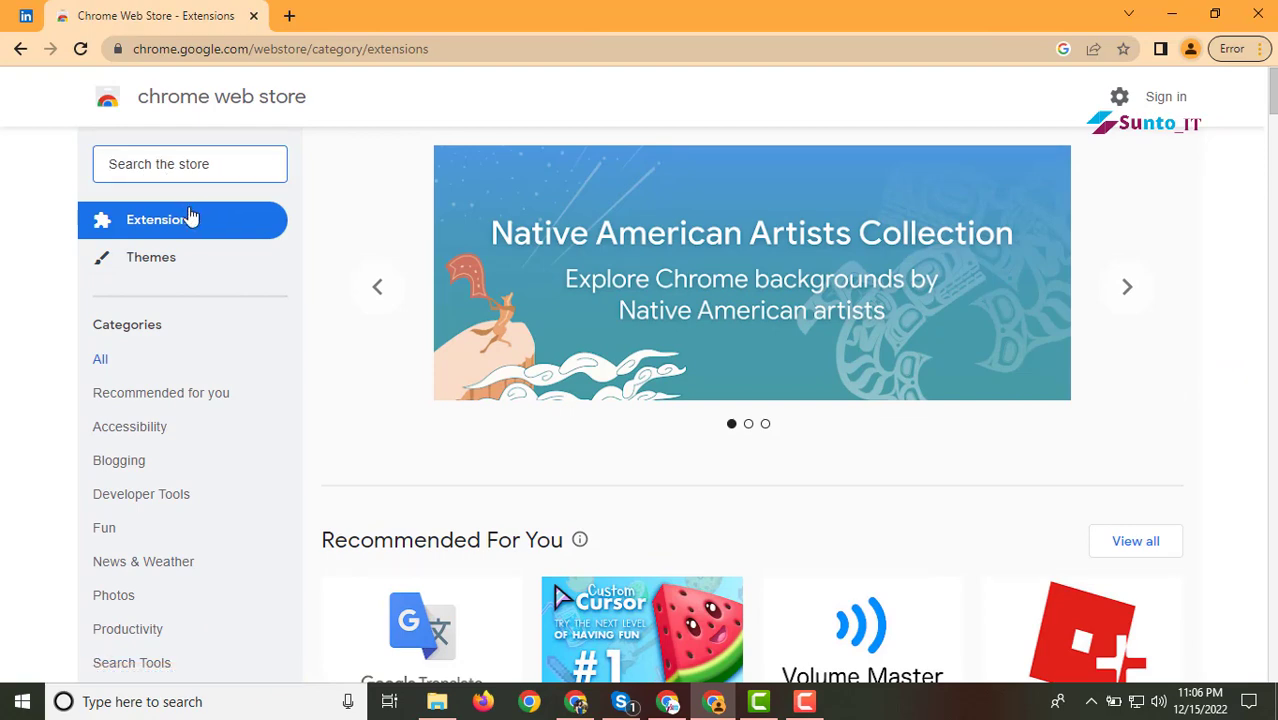
{"action": "type", "text": "waalaxy"}
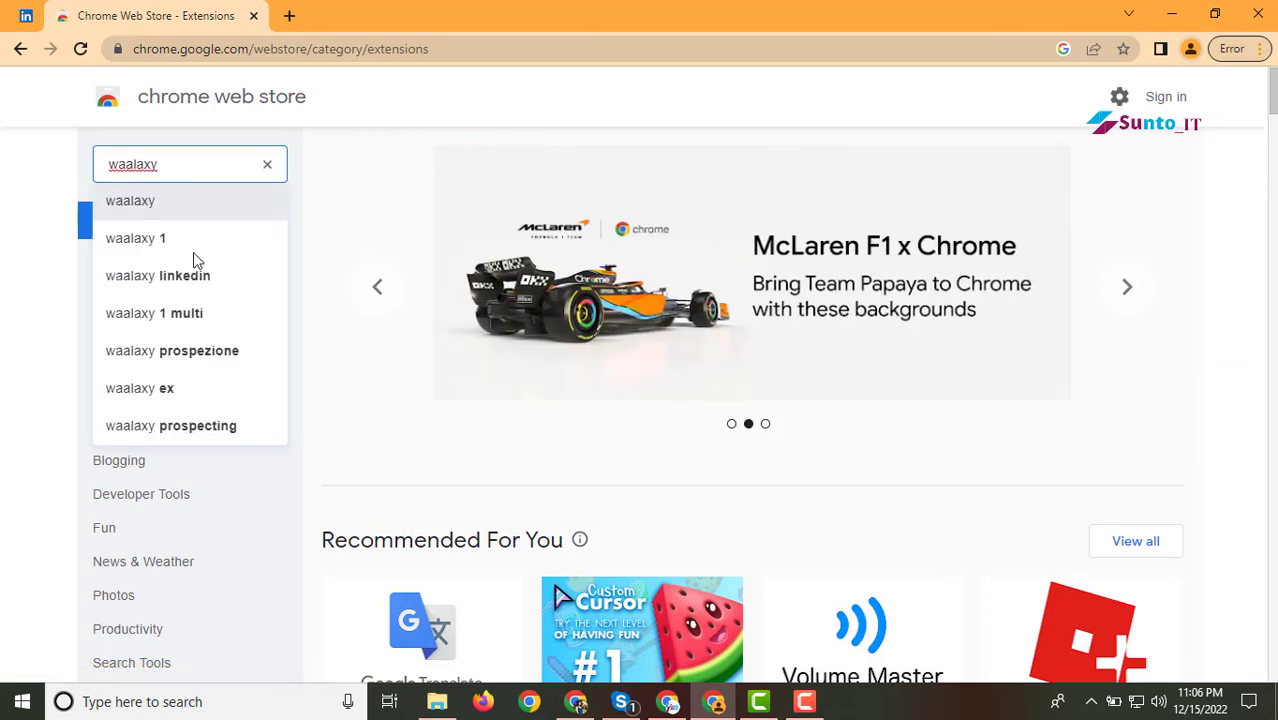
{"action": "left_click", "coordinate": [185, 275]}
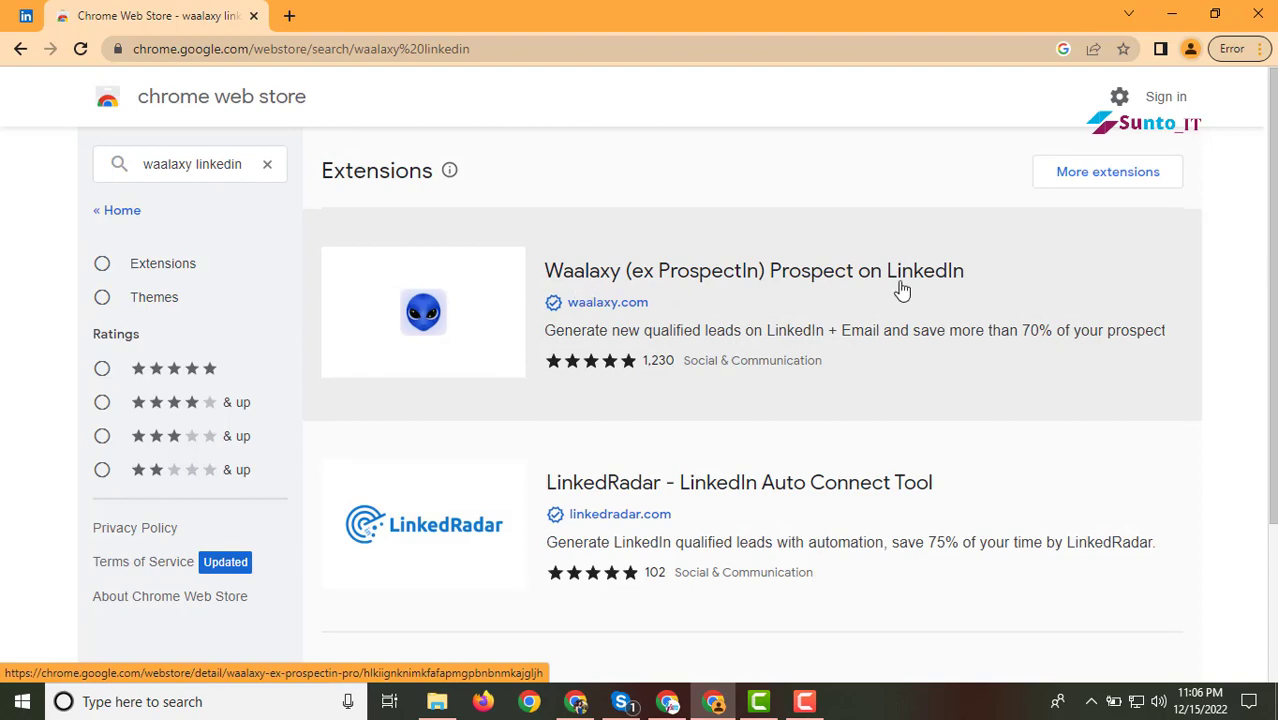
Step: Open the Waalaxy (ex ProspectIn) Prospect on LinkedIn listing and add the extension to Chrome
{"action": "left_click", "coordinate": [673, 290]}
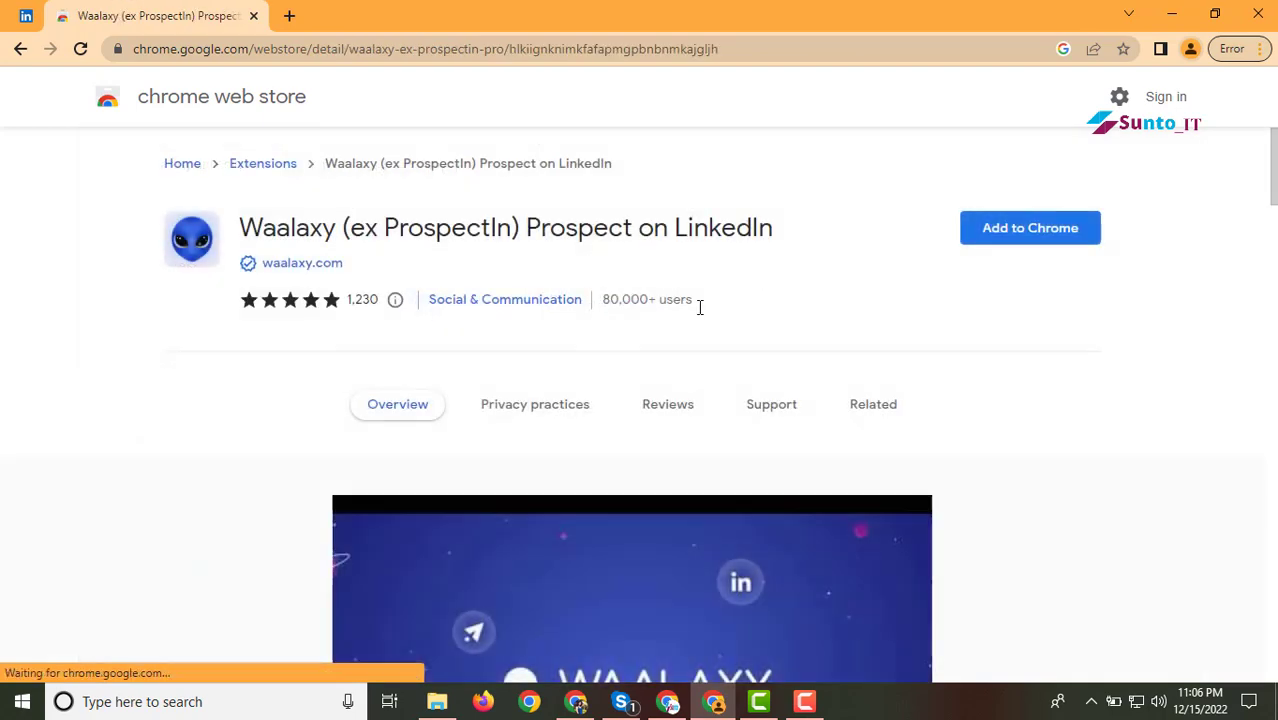
{"action": "left_click", "coordinate": [1043, 236]}
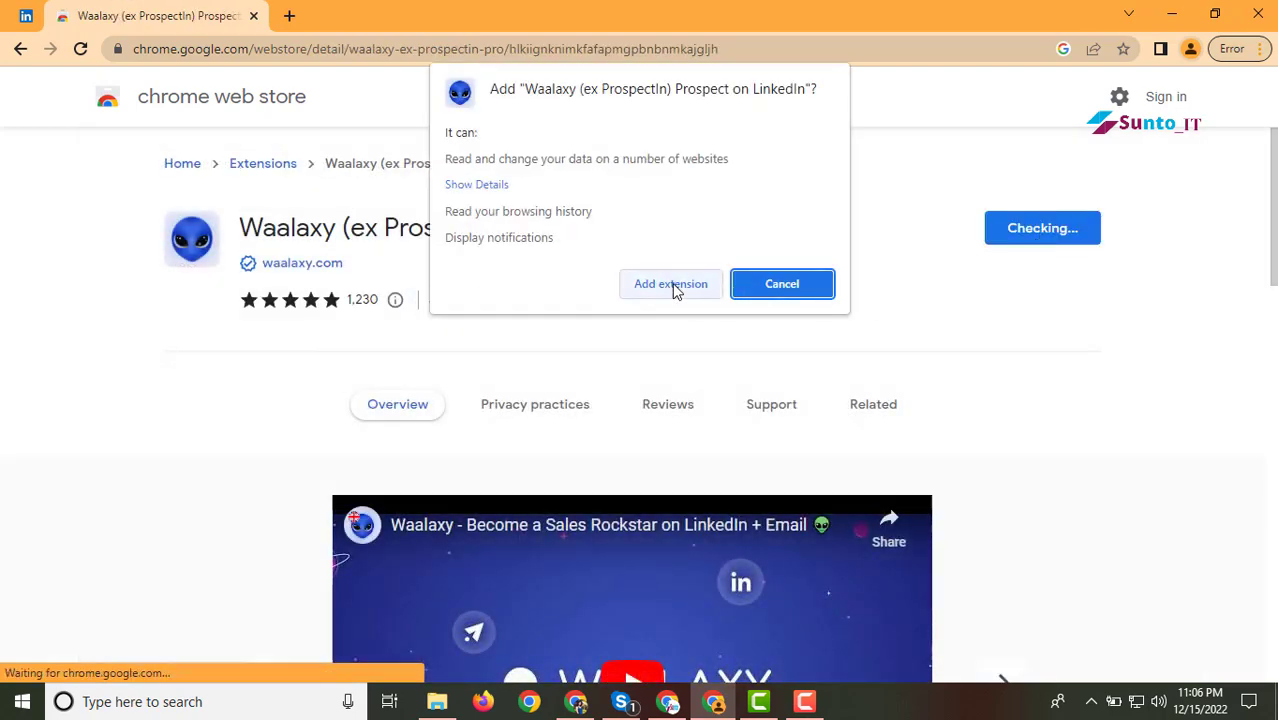
{"action": "left_click", "coordinate": [671, 284]}
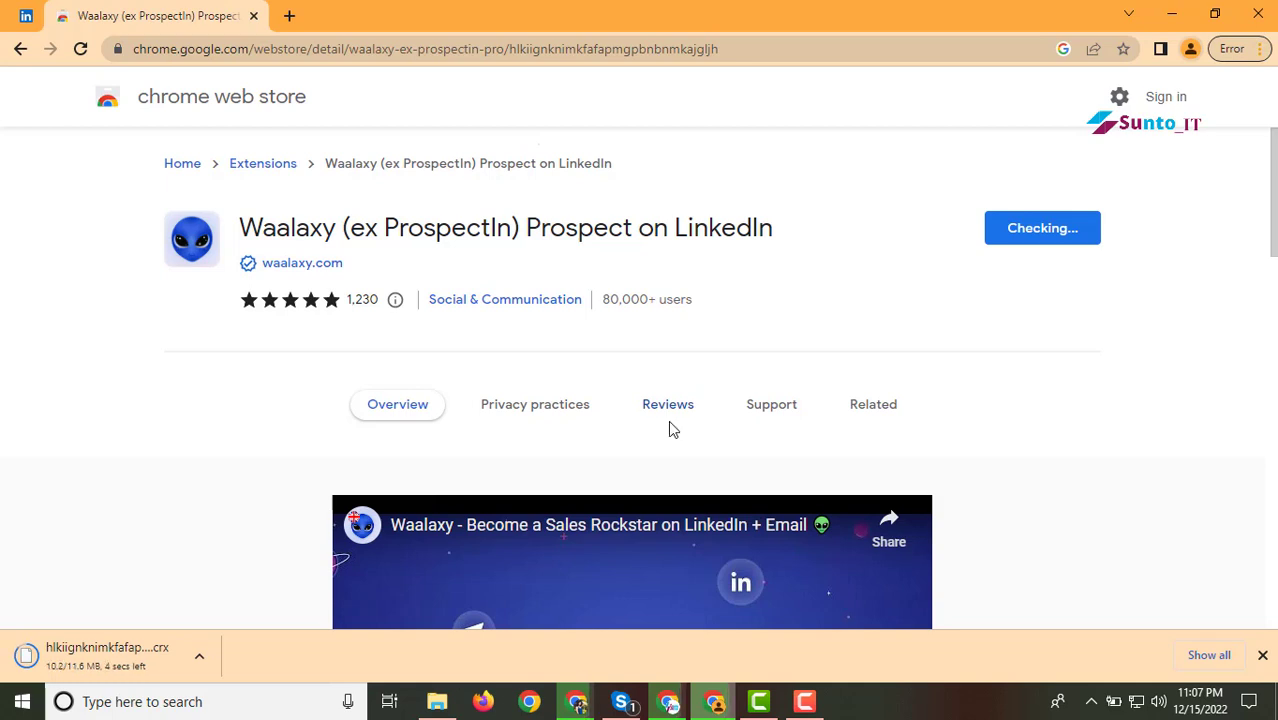
Step: Look through the LinkedIn profile's suggestions, analytics, activity and interests sections, finishing on the home feed
{"action": "left_click", "coordinate": [26, 16]}
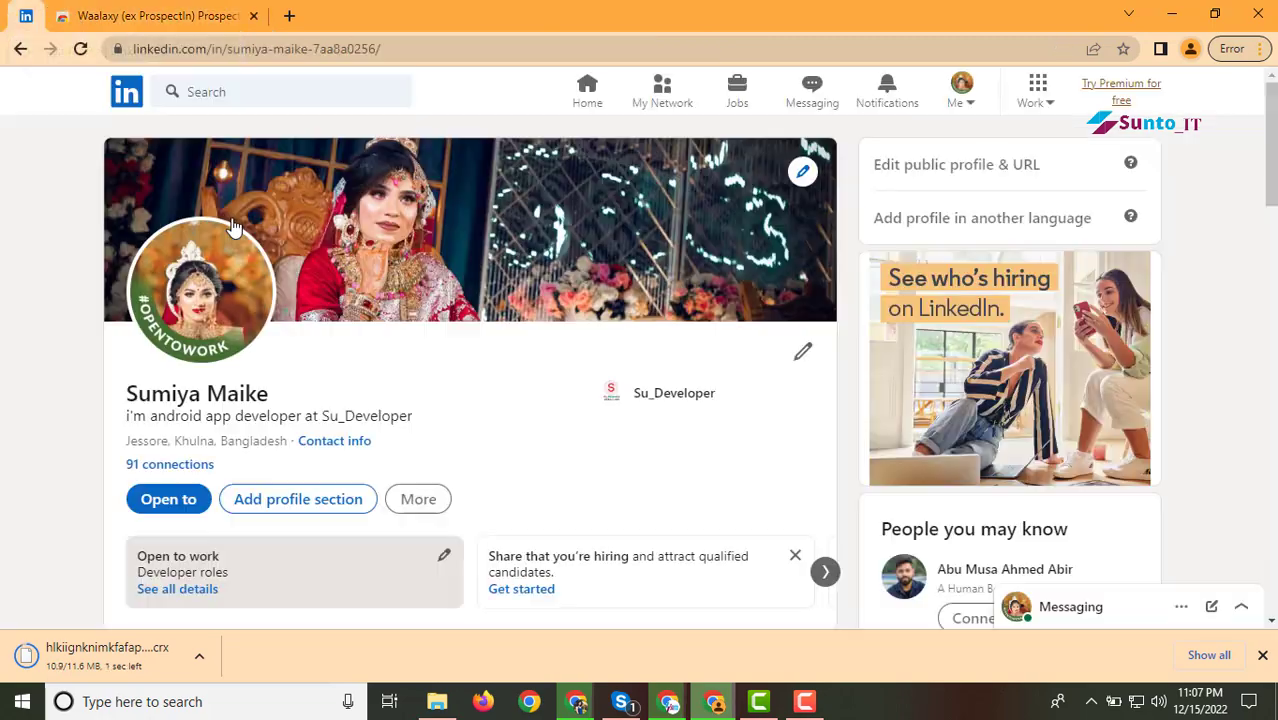
{"action": "scroll", "coordinate": [456, 371], "scroll_direction": "down", "scroll_amount": 9}
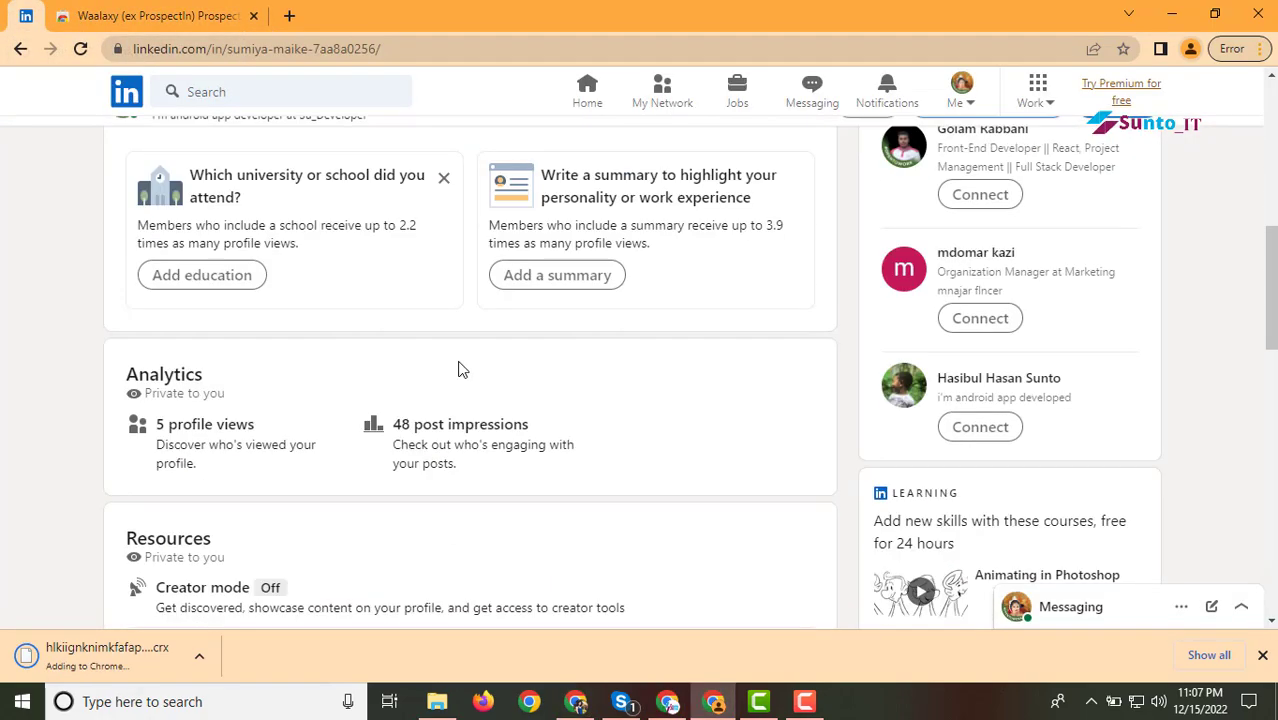
{"action": "scroll", "coordinate": [391, 434], "scroll_direction": "up", "scroll_amount": 5}
{"action": "scroll", "coordinate": [391, 434], "scroll_direction": "up", "scroll_amount": 4}
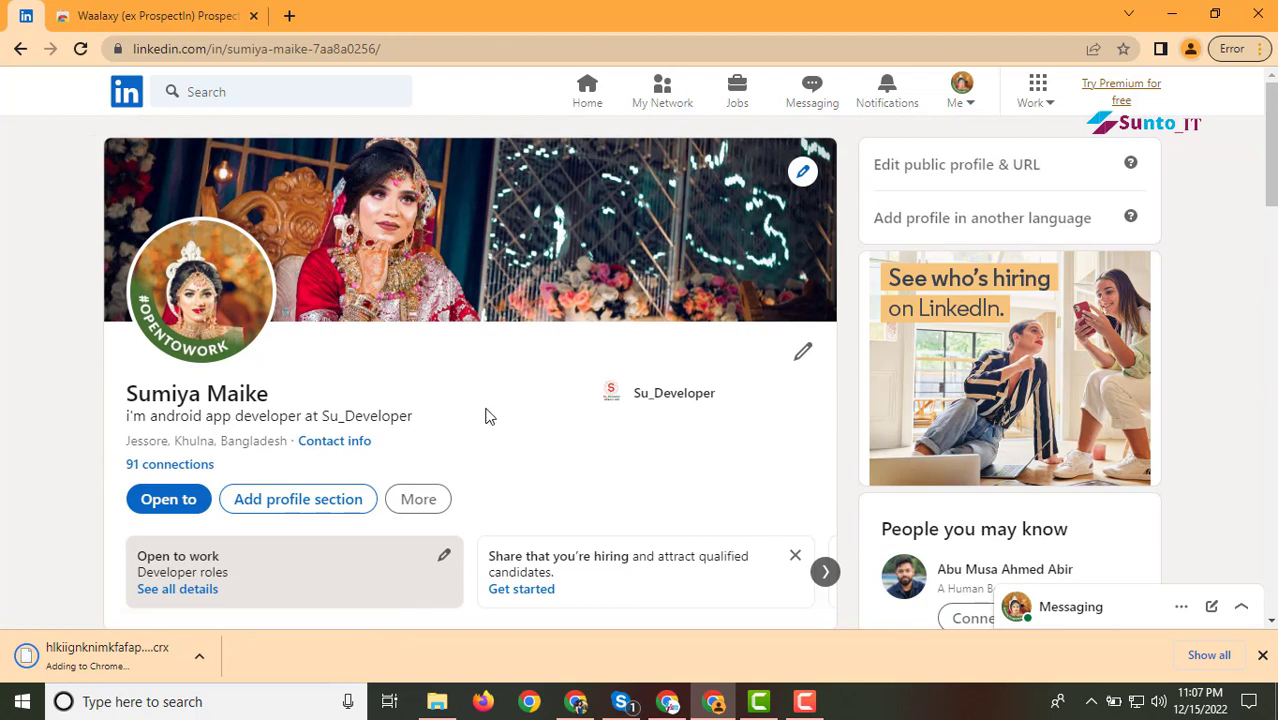
{"action": "left_click_drag", "start_coordinate": [488, 416], "coordinate": [137, 438]}
{"action": "scroll", "coordinate": [456, 415], "scroll_direction": "down", "scroll_amount": 2}
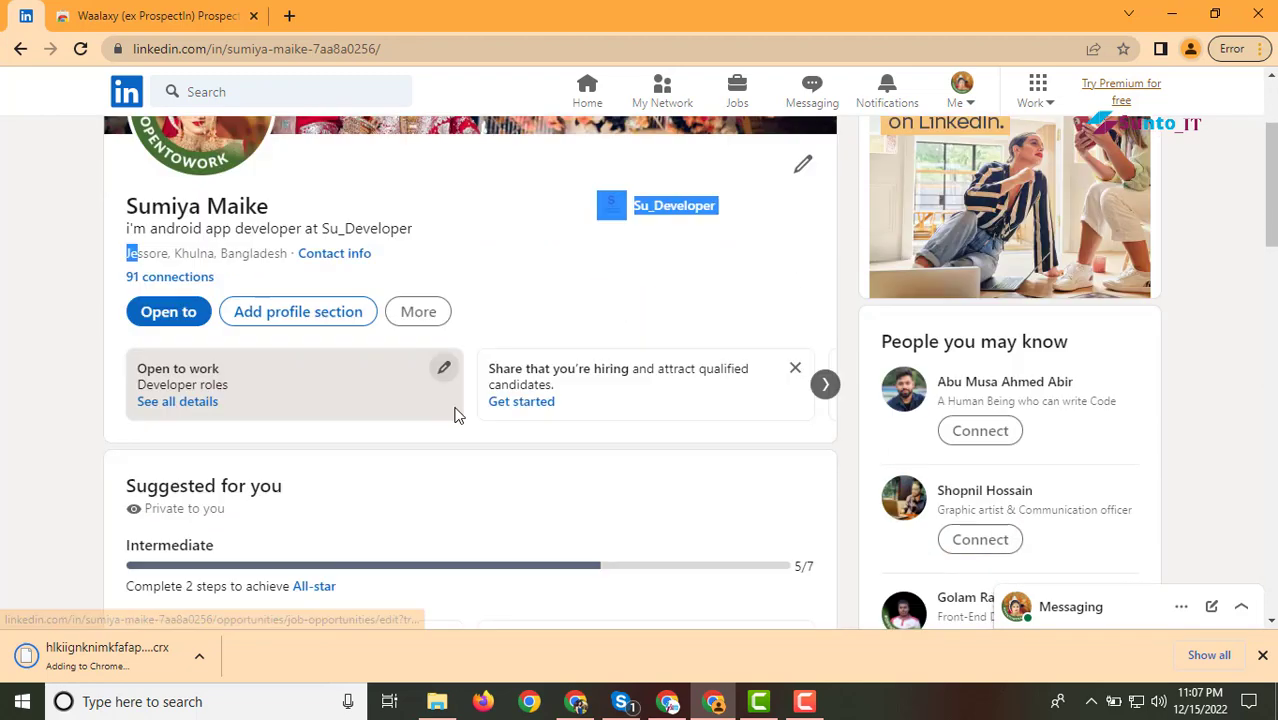
{"action": "left_click", "coordinate": [517, 283]}
{"action": "scroll", "coordinate": [500, 305], "scroll_direction": "down", "scroll_amount": 3}
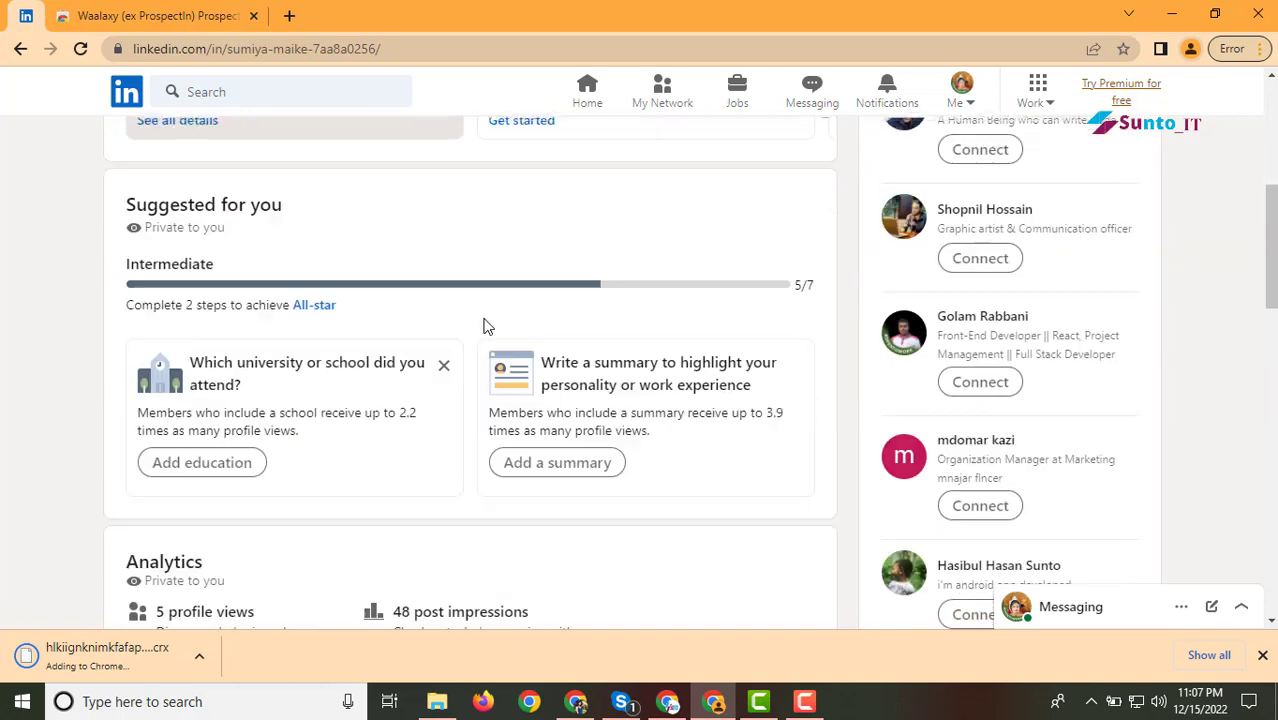
{"action": "scroll", "coordinate": [395, 355], "scroll_direction": "down", "scroll_amount": 8}
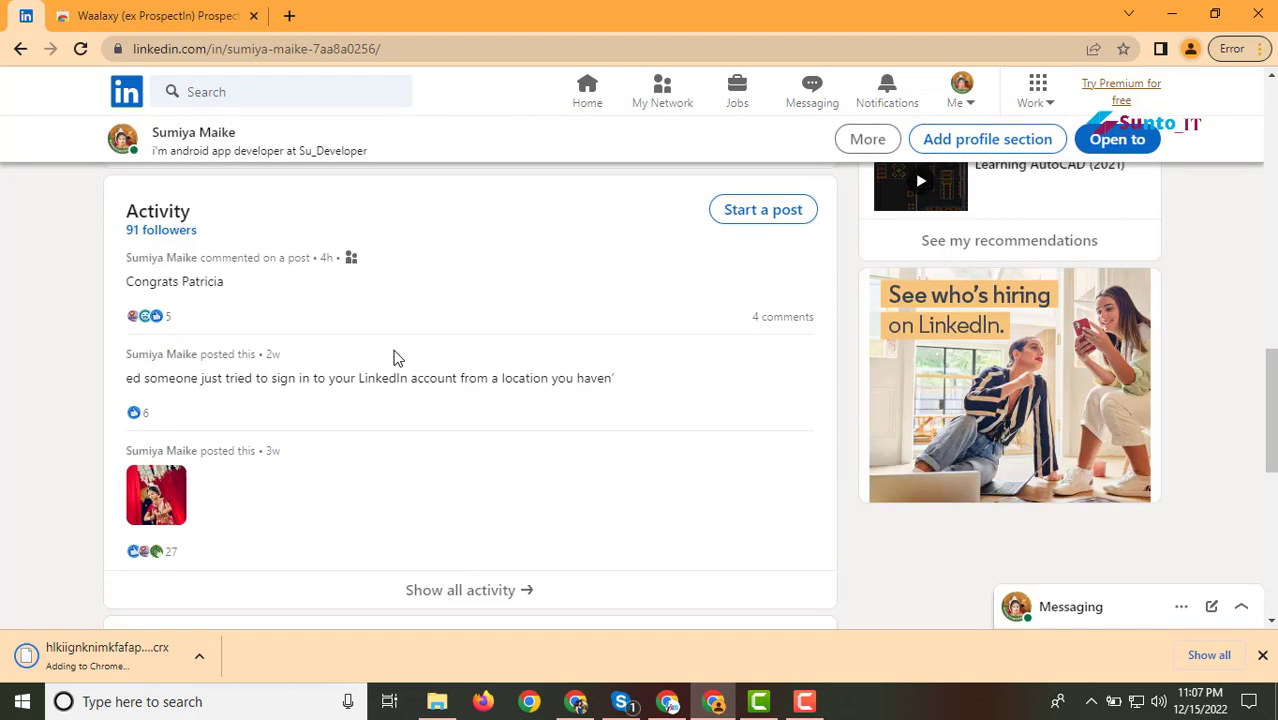
{"action": "scroll", "coordinate": [234, 362], "scroll_direction": "down", "scroll_amount": 5}
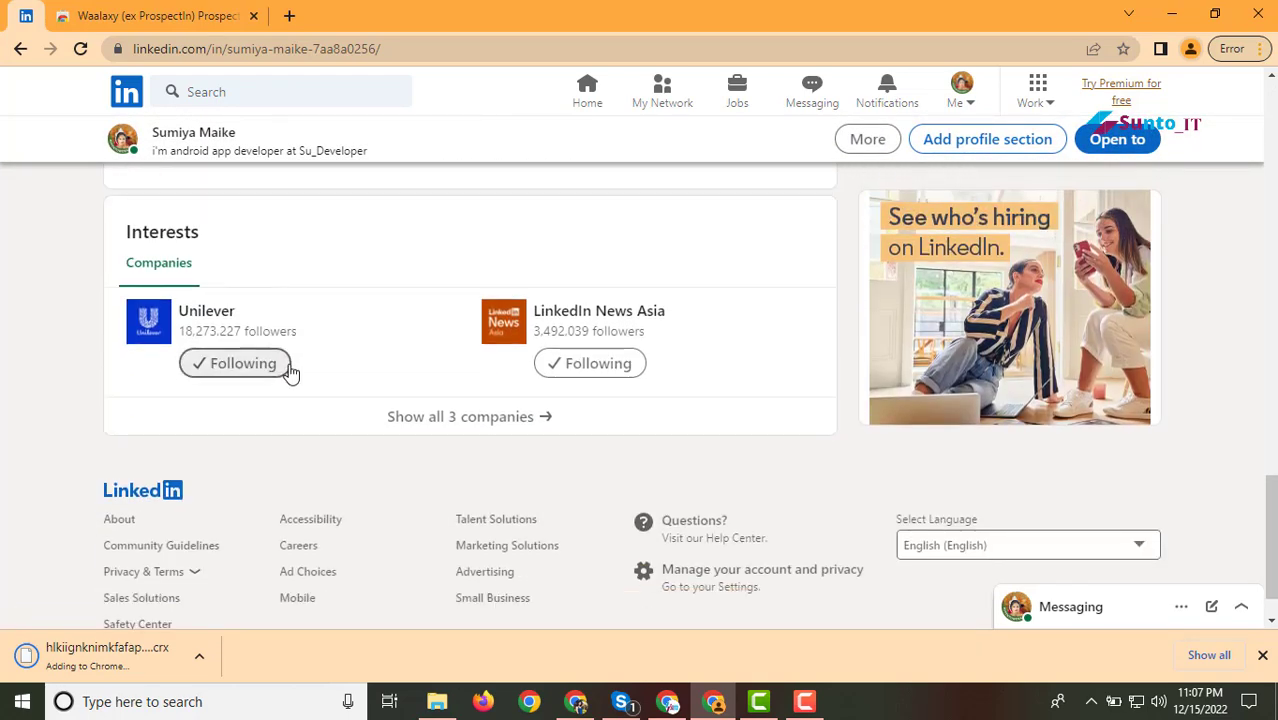
{"action": "scroll", "coordinate": [300, 390], "scroll_direction": "up", "scroll_amount": 5}
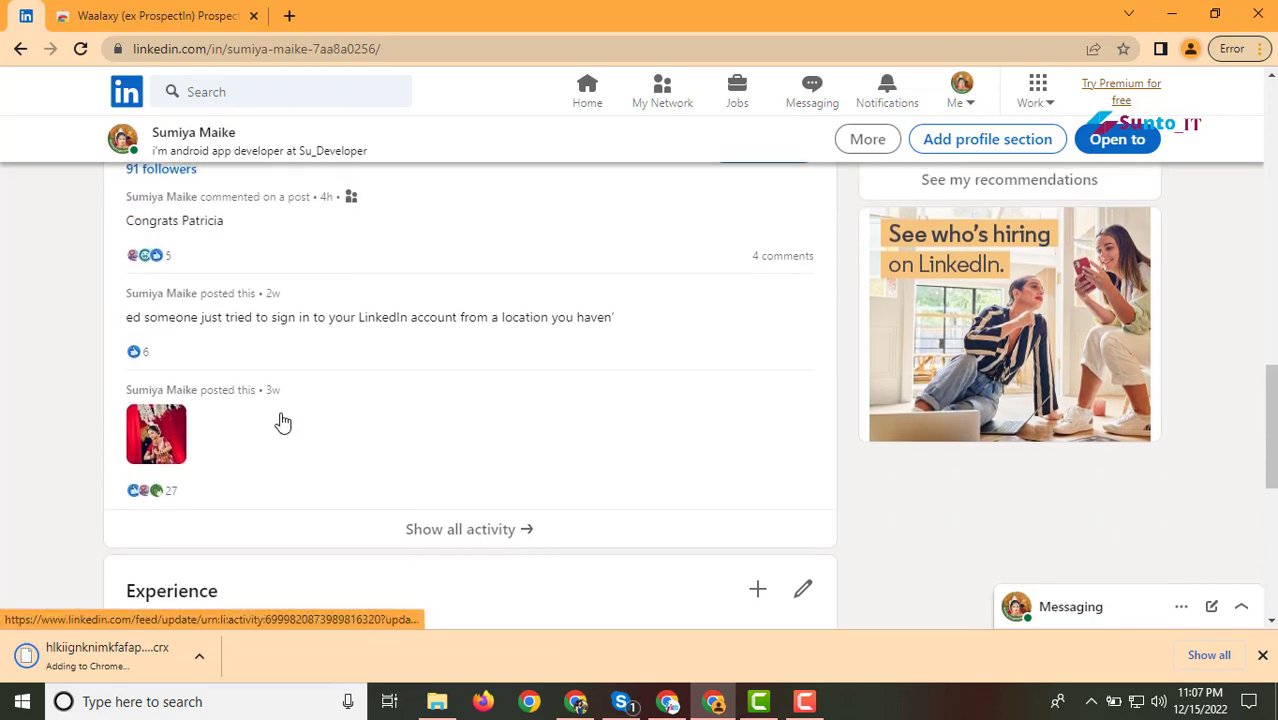
{"action": "scroll", "coordinate": [283, 422], "scroll_direction": "up", "scroll_amount": 4}
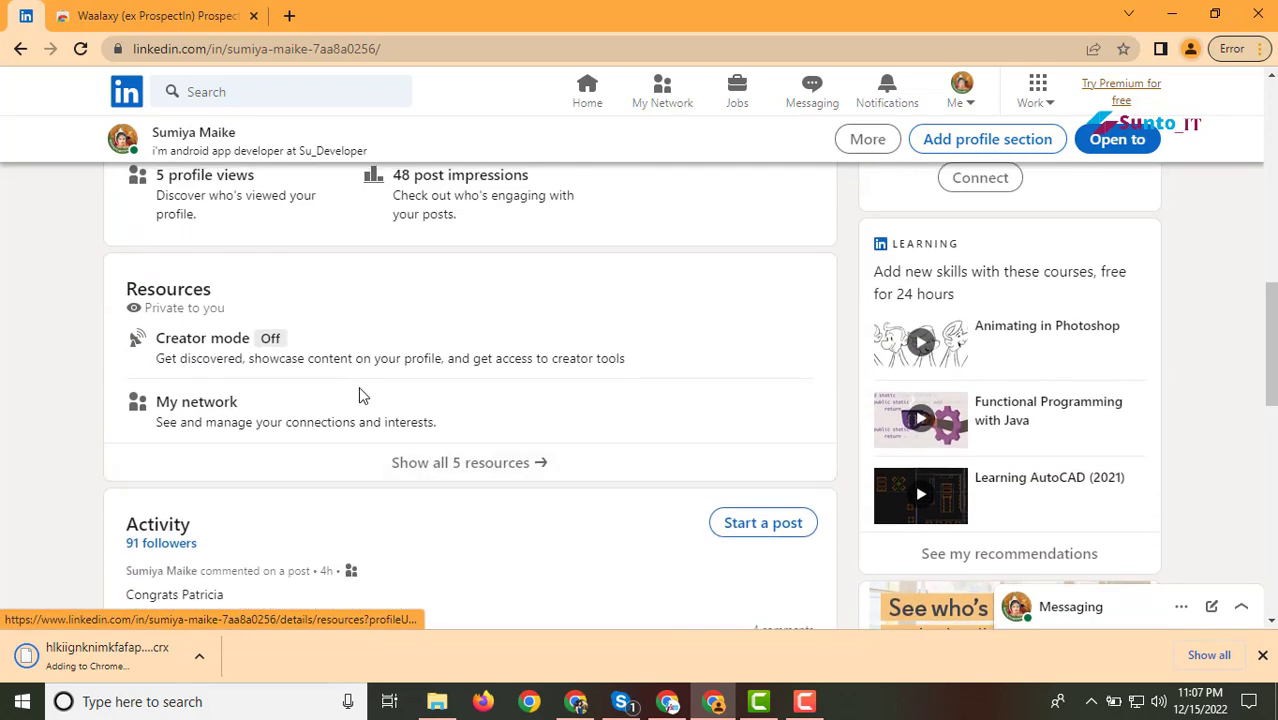
{"action": "scroll", "coordinate": [360, 398], "scroll_direction": "up", "scroll_amount": 8}
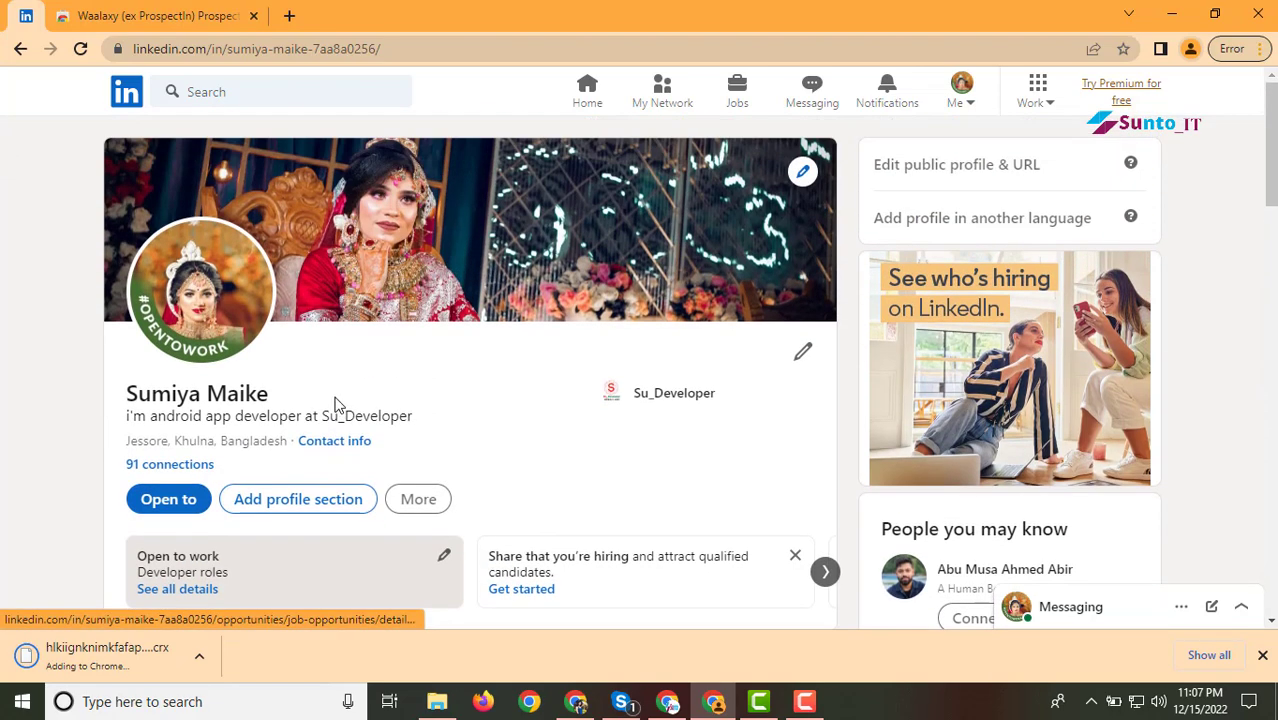
{"action": "left_click", "coordinate": [127, 92]}
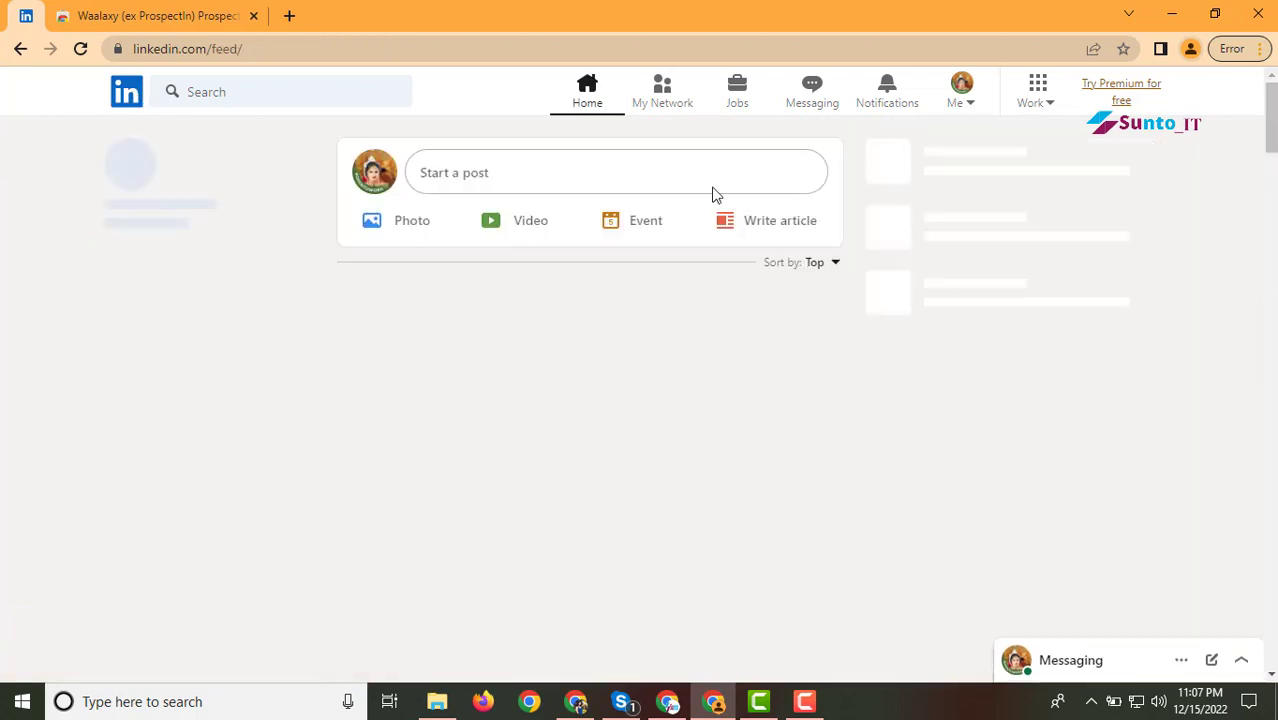
Step: Return to the Waalaxy listing in the Chrome Web Store and pin the Waalaxy extension in the browser
{"action": "left_click", "coordinate": [55, 15]}
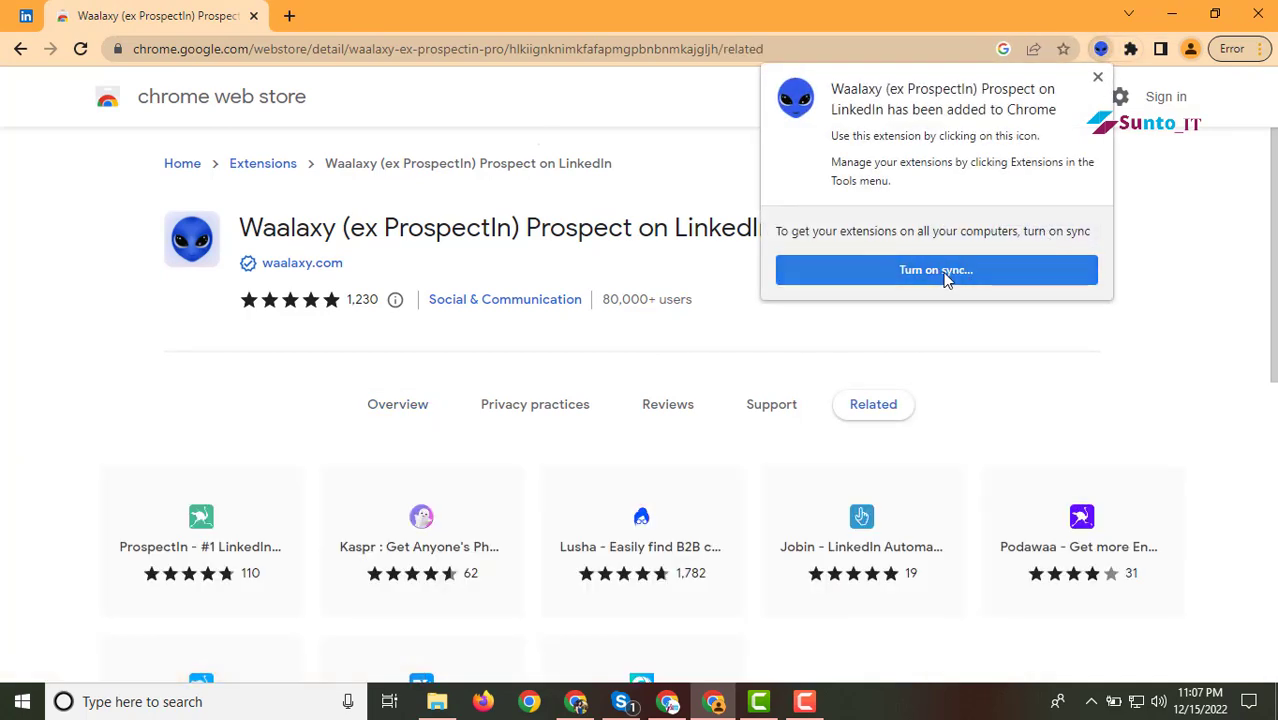
{"action": "left_click", "coordinate": [1190, 50]}
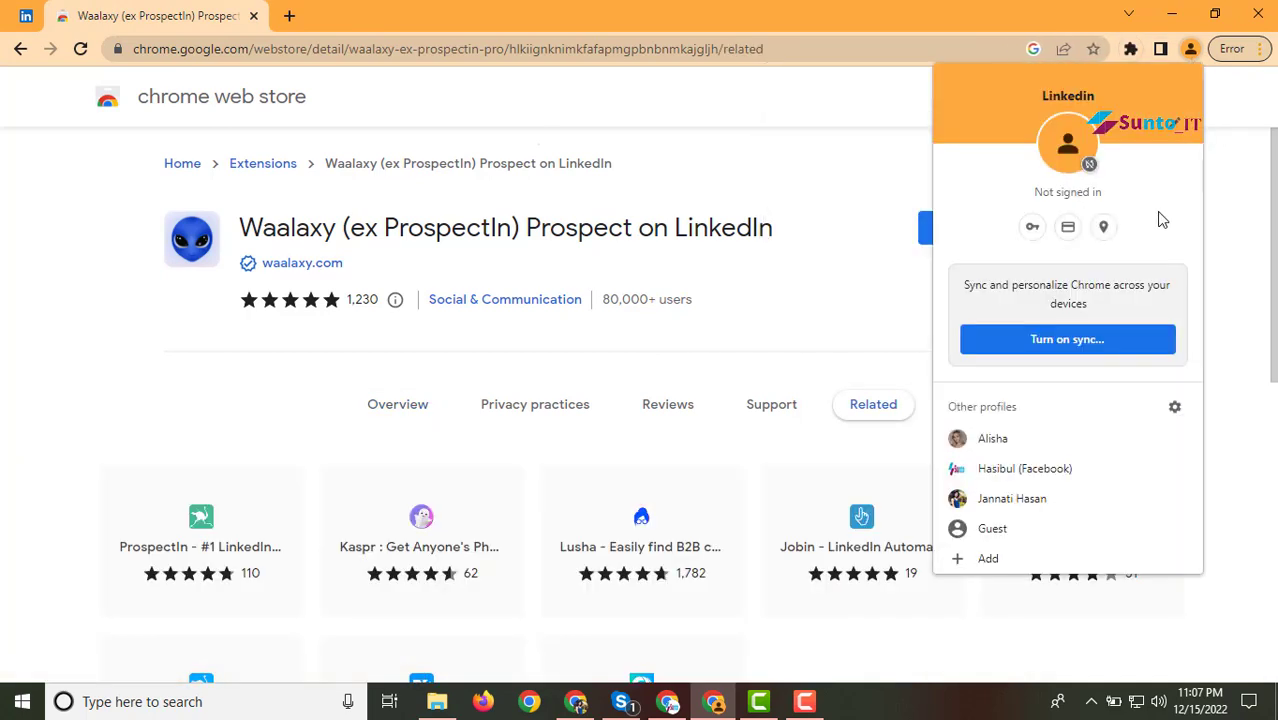
{"action": "left_click", "coordinate": [864, 266]}
{"action": "left_click", "coordinate": [1129, 50]}
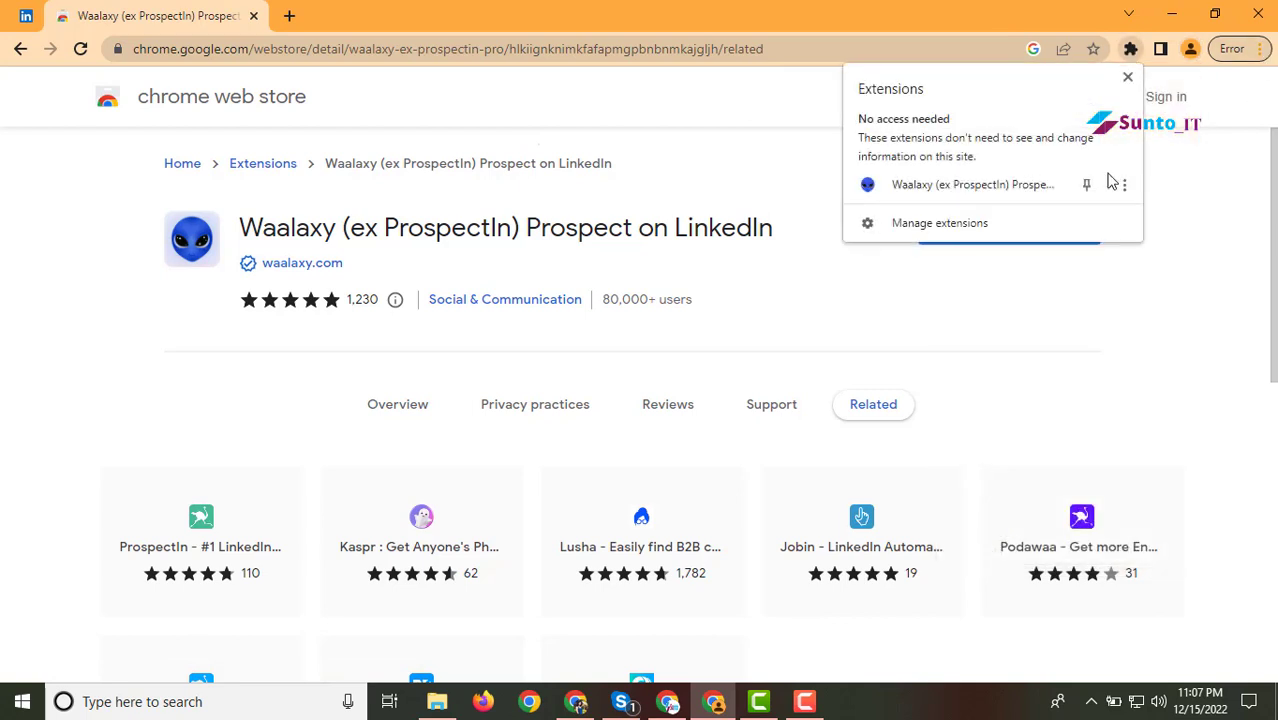
{"action": "left_click", "coordinate": [1086, 184]}
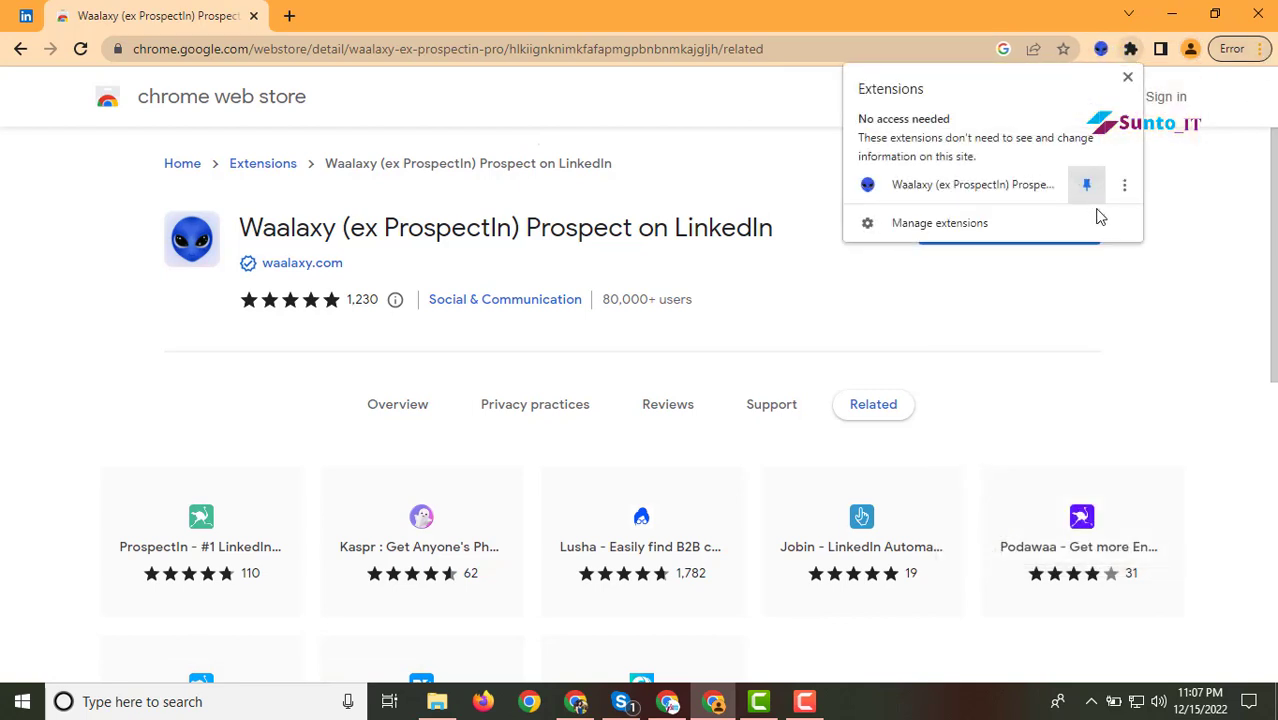
{"action": "left_click", "coordinate": [485, 140]}
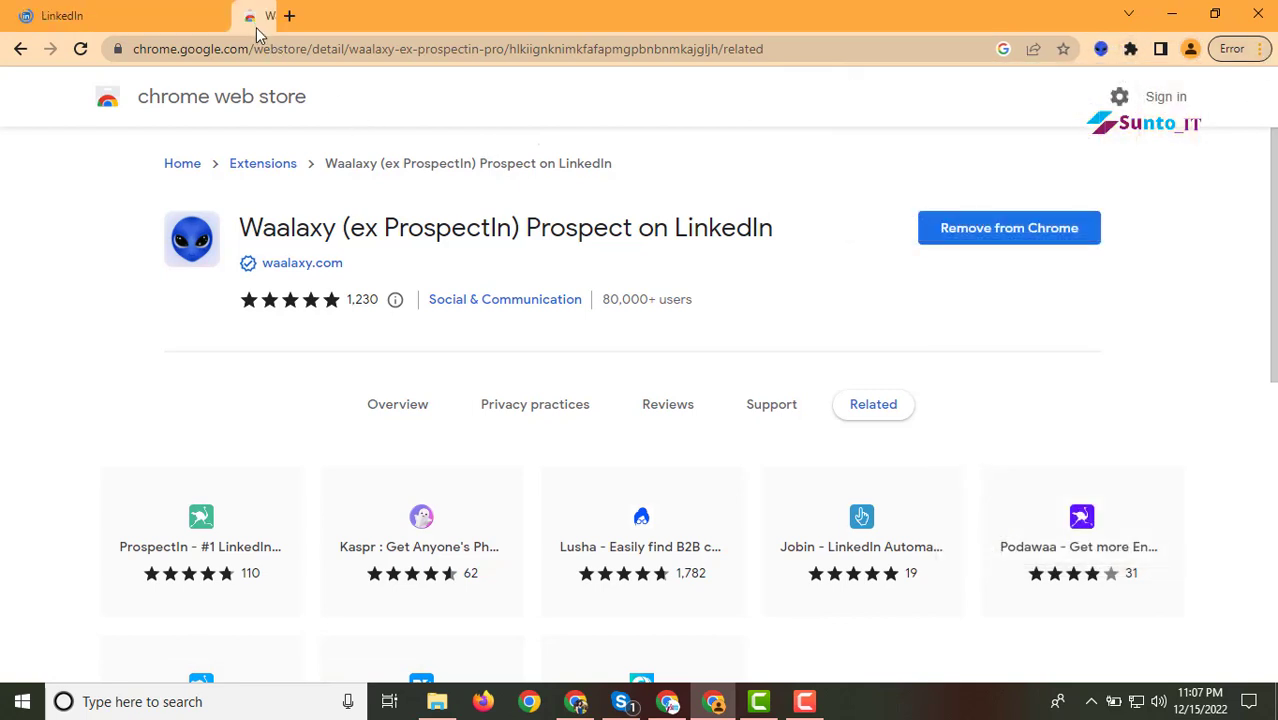
Step: Pin the LinkedIn tab and replace the Chrome Web Store tab with a new blank tab
{"action": "left_click", "coordinate": [143, 16]}
{"action": "left_click", "coordinate": [258, 12]}
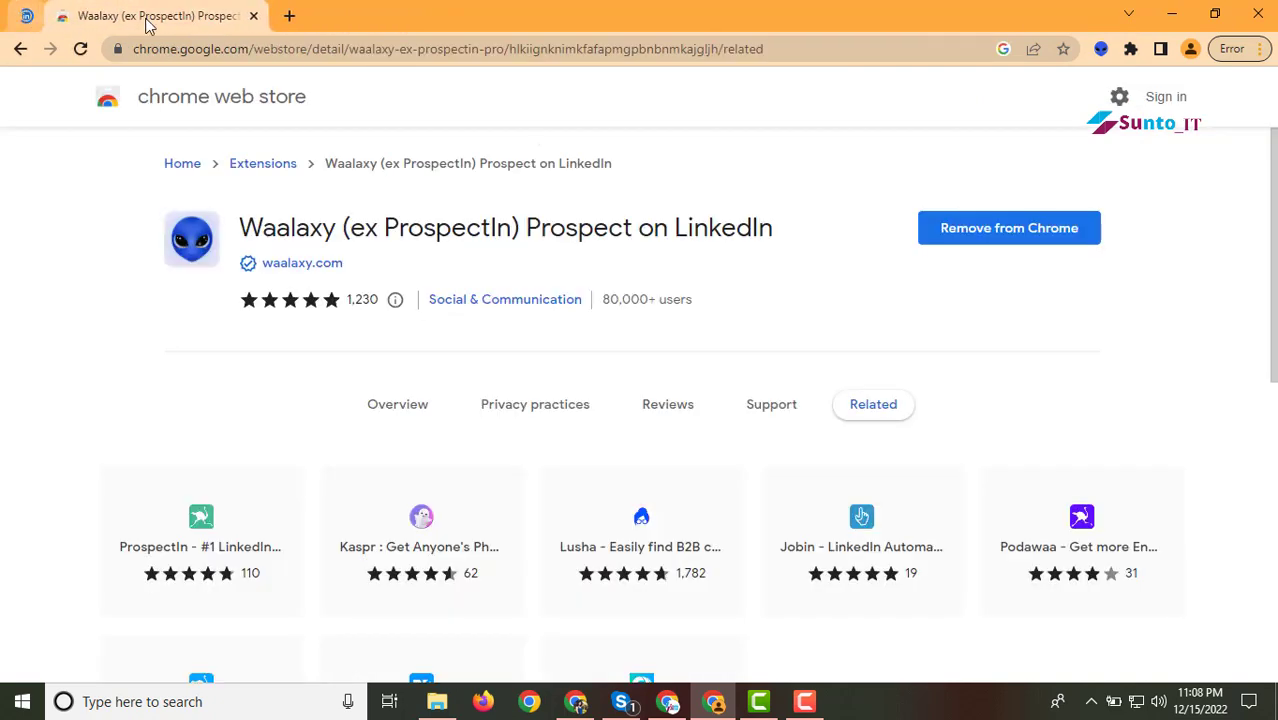
{"action": "left_click", "coordinate": [289, 16]}
{"action": "left_click", "coordinate": [254, 16]}
{"action": "left_click", "coordinate": [205, 55]}
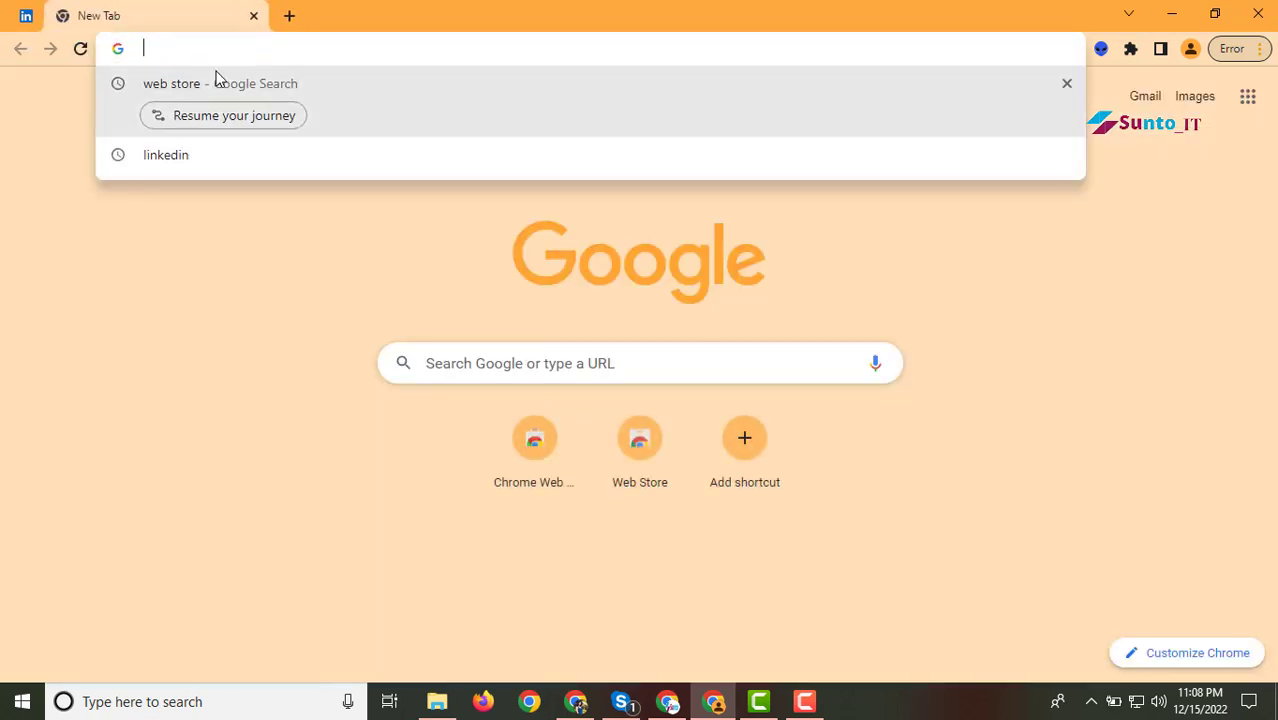
{"action": "left_click", "coordinate": [183, 272]}
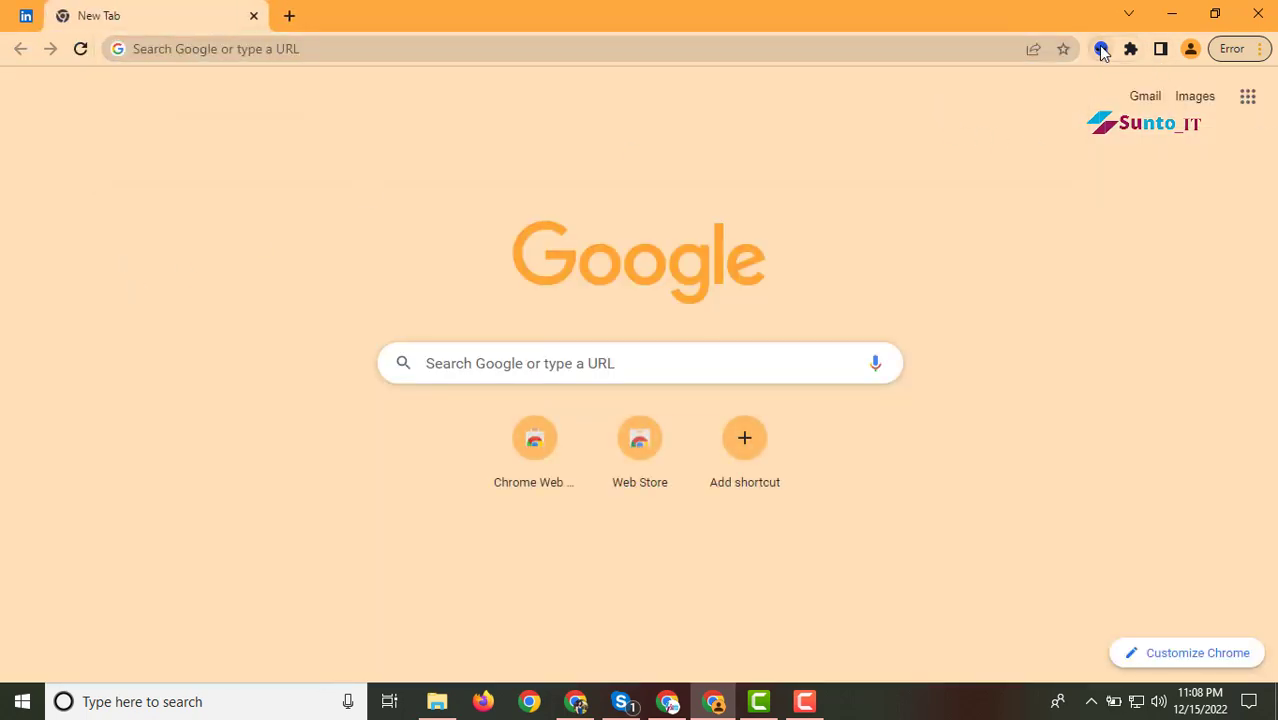
Step: Open the Waalaxy web app from its browser extension
{"action": "left_click", "coordinate": [1101, 50]}
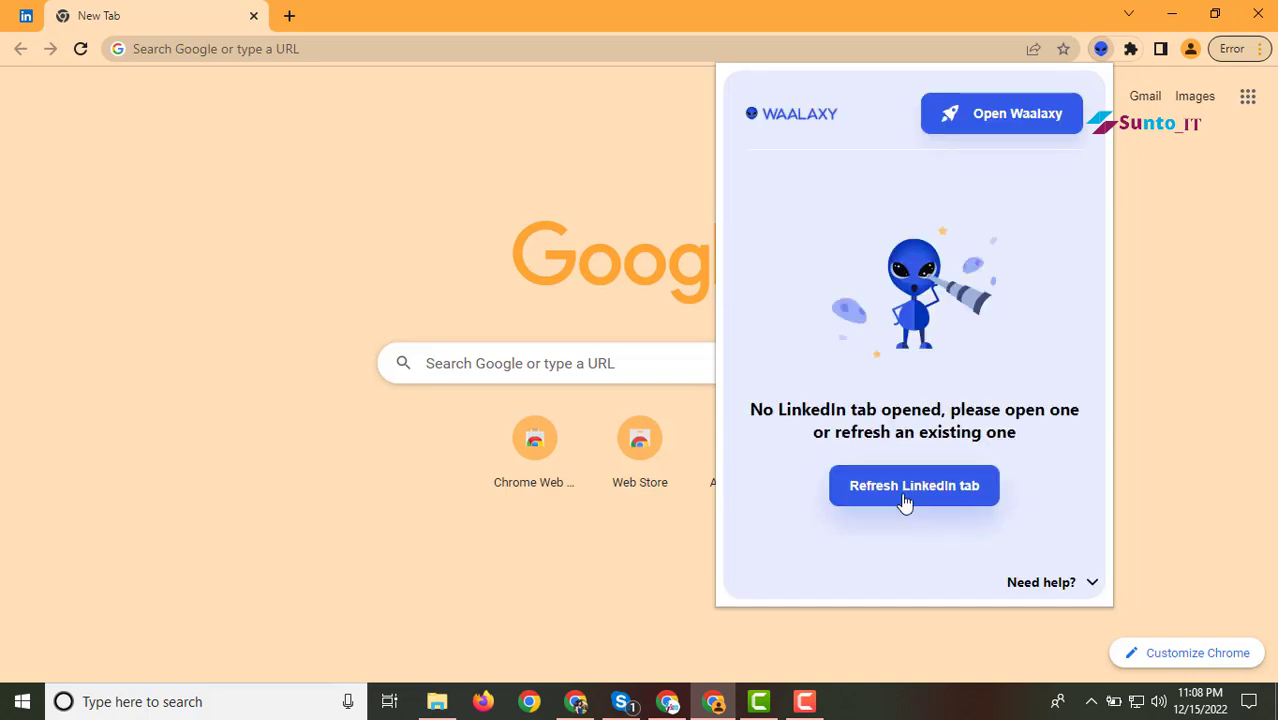
{"action": "left_click", "coordinate": [984, 118]}
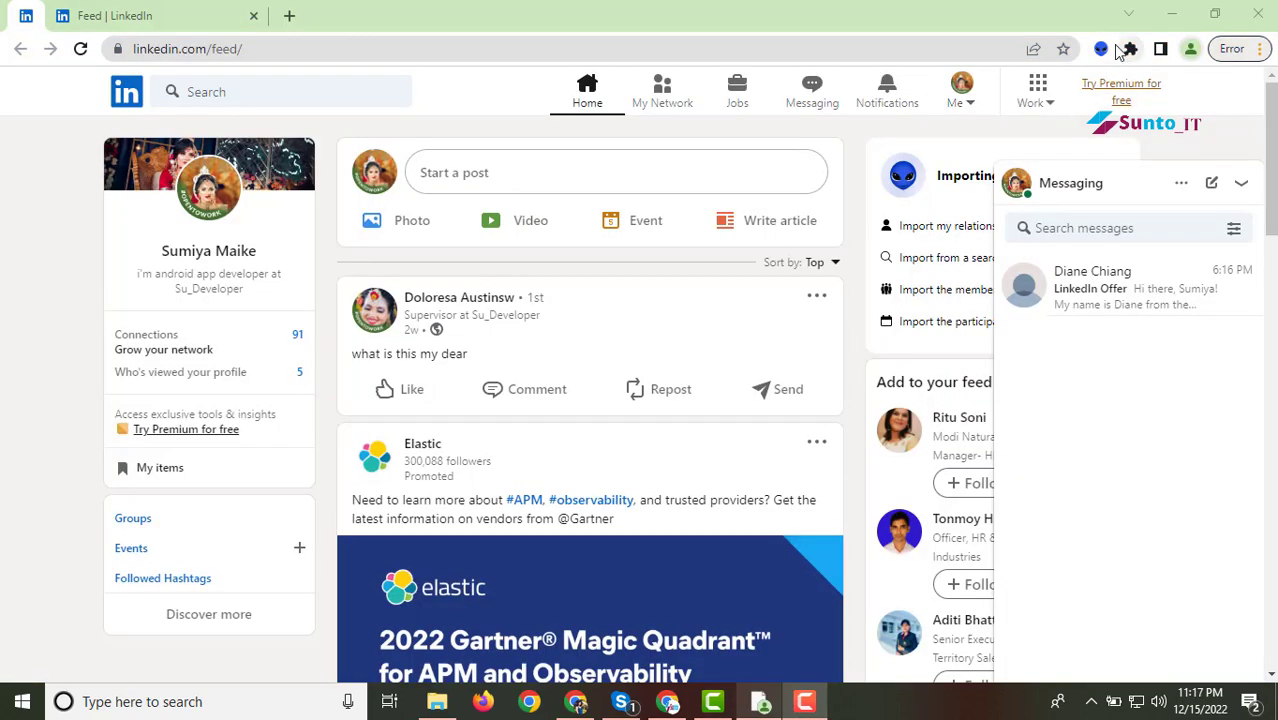
{"action": "left_click", "coordinate": [1102, 50]}
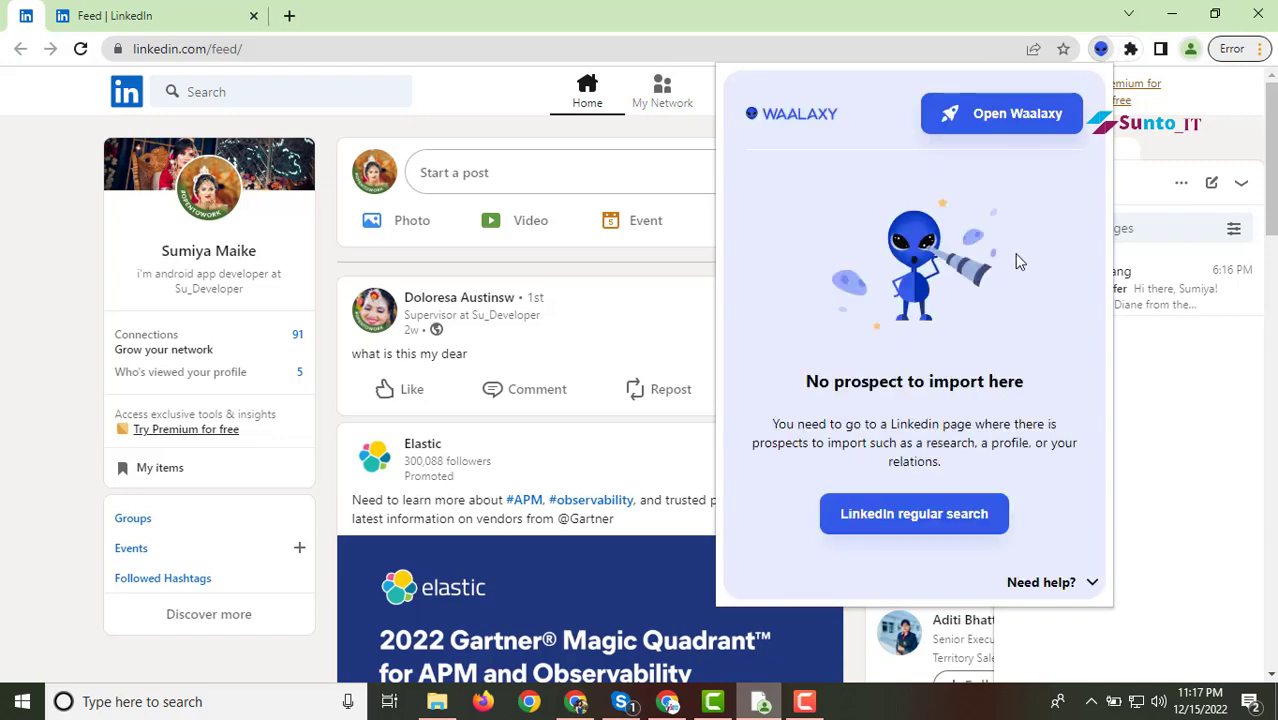
{"action": "left_click", "coordinate": [1000, 118]}
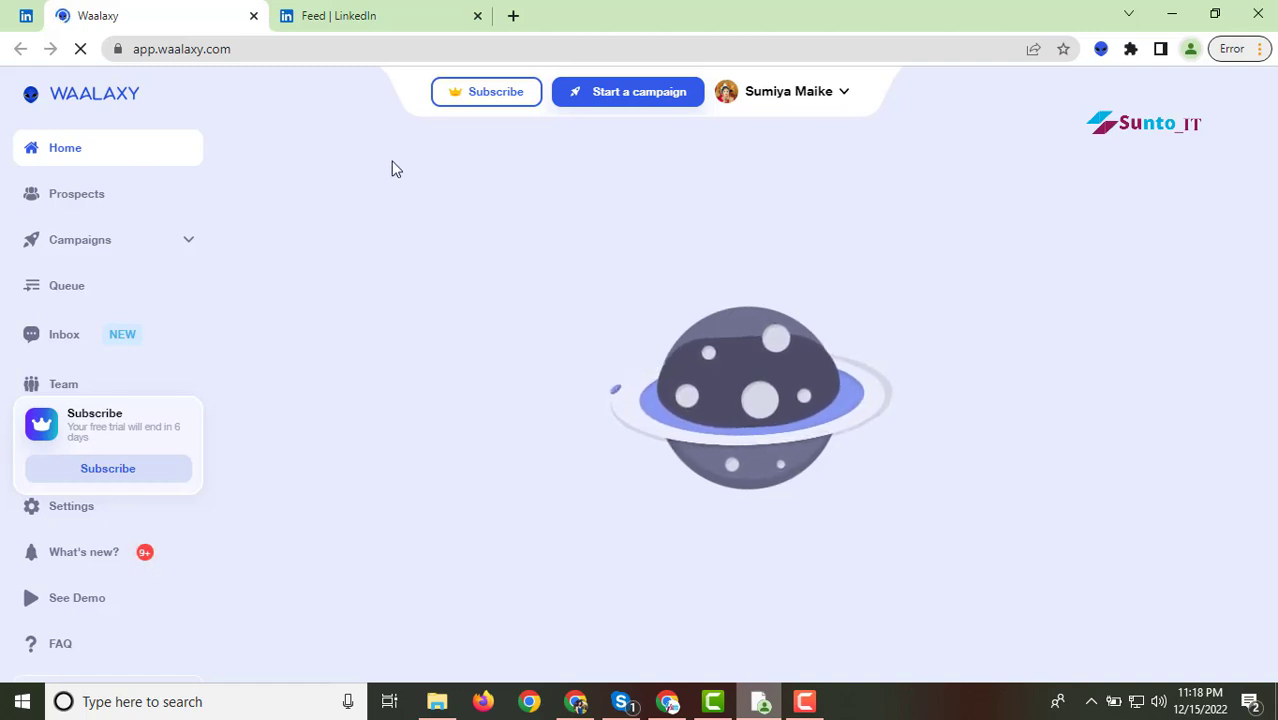
Step: Close the extra LinkedIn feed tab, keeping the Waalaxy app open
{"action": "left_click", "coordinate": [334, 18]}
{"action": "left_click", "coordinate": [171, 12]}
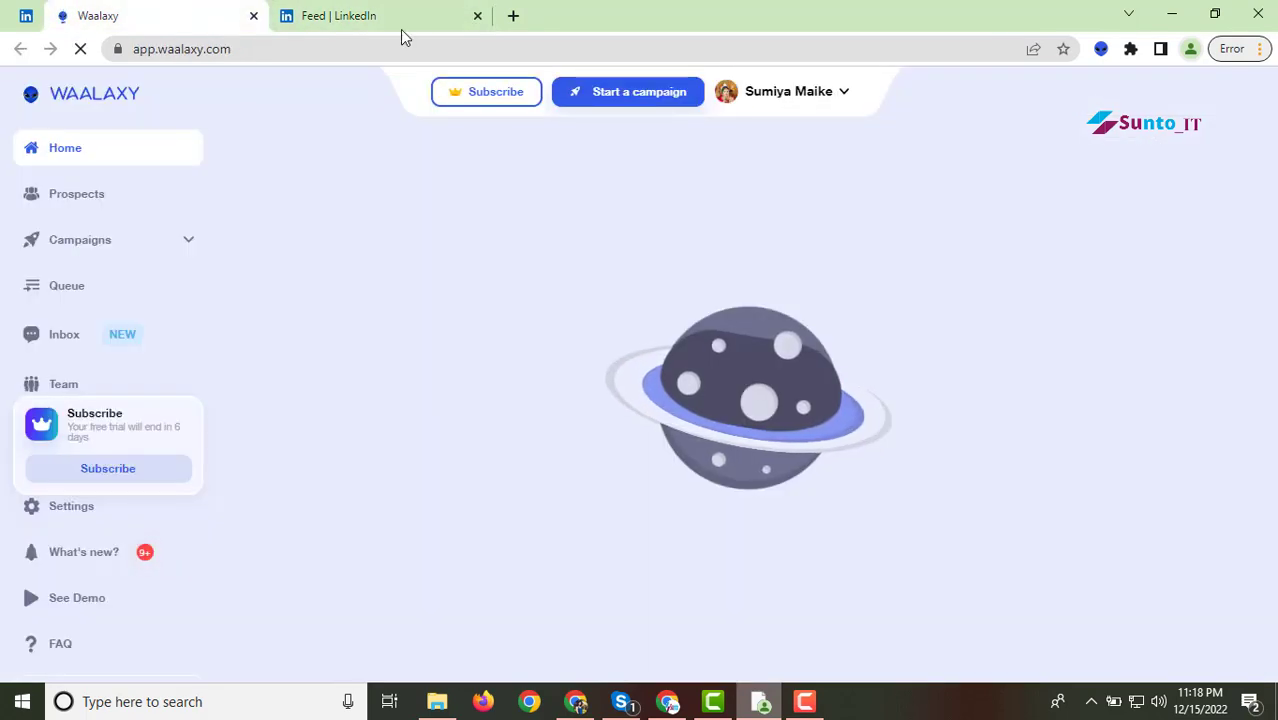
{"action": "left_click", "coordinate": [477, 17]}
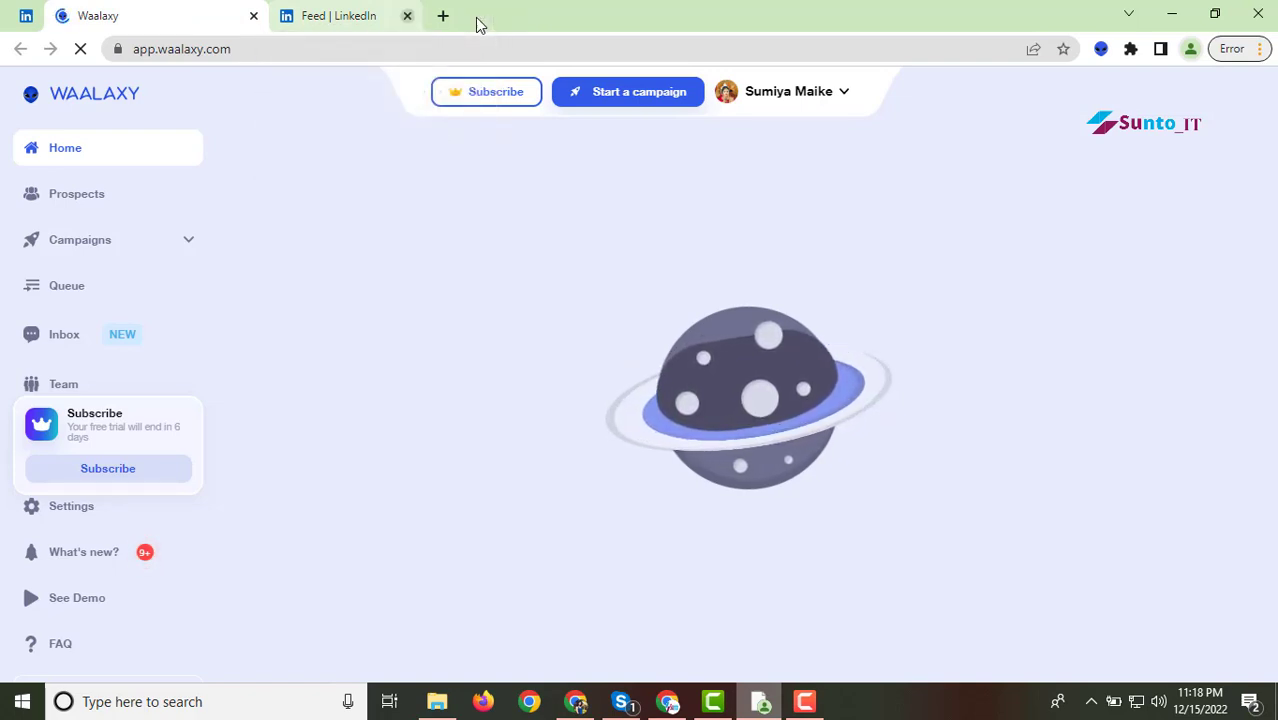
{"action": "left_click", "coordinate": [805, 701]}
{"action": "left_click", "coordinate": [1138, 620]}
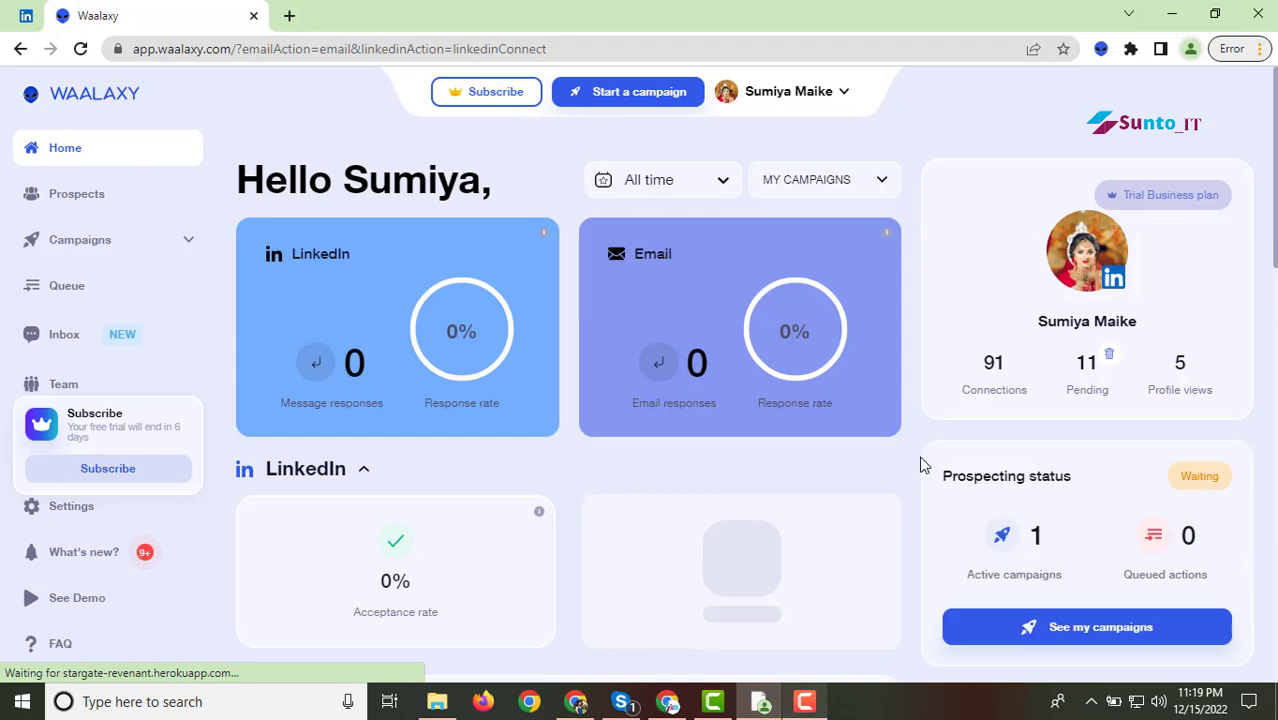
Step: Look over the Waalaxy home dashboard's LinkedIn statistics, account summary and prospecting status
{"action": "scroll", "coordinate": [405, 360], "scroll_direction": "down", "scroll_amount": 7}
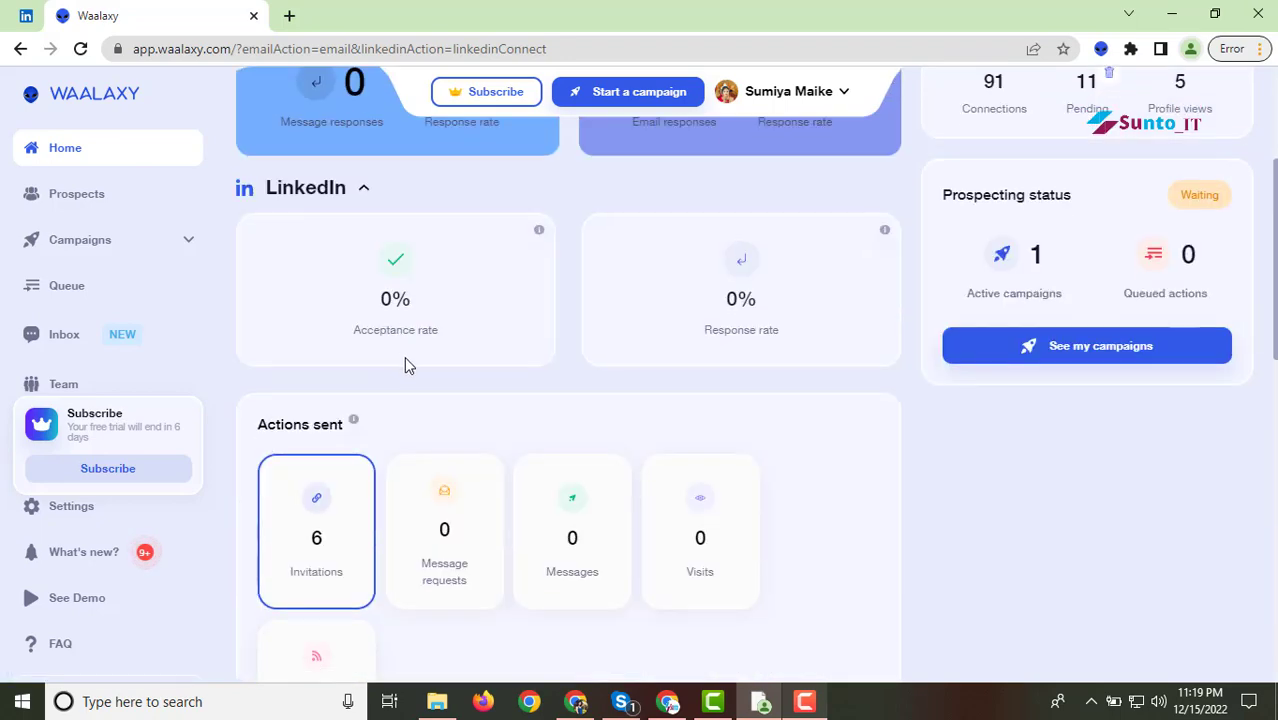
{"action": "scroll", "coordinate": [571, 398], "scroll_direction": "up", "scroll_amount": 7}
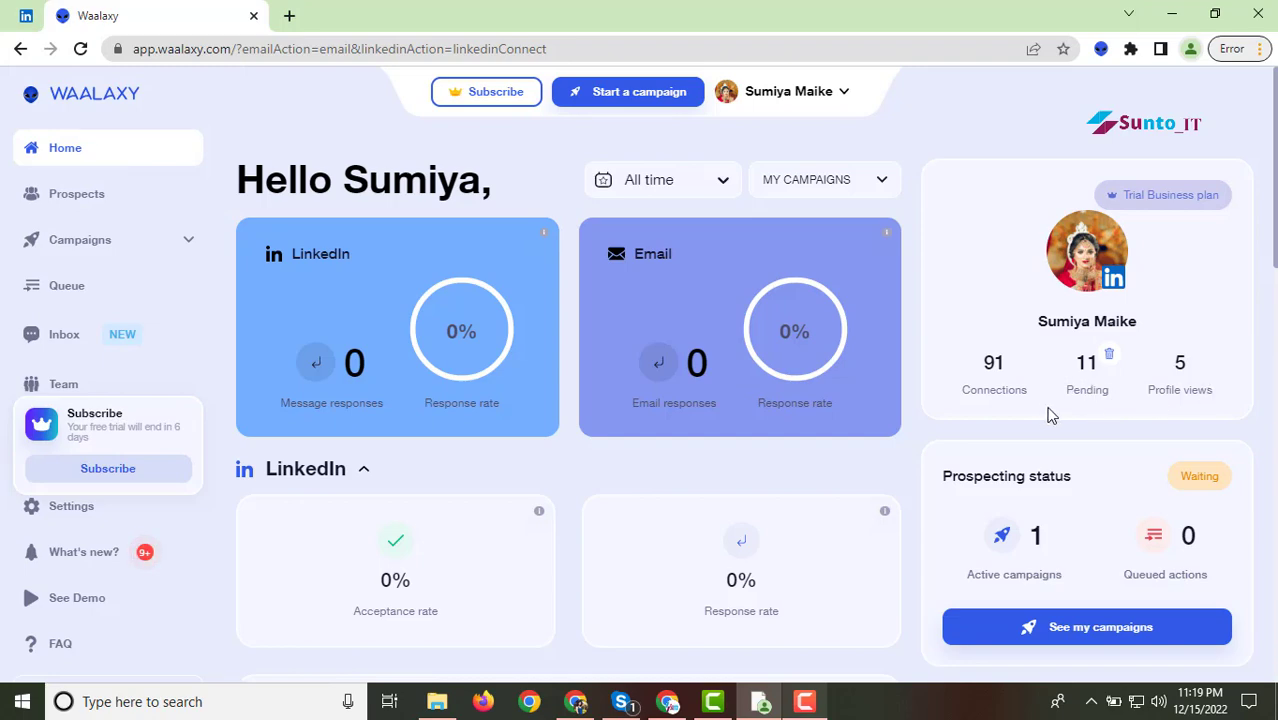
{"action": "scroll", "coordinate": [1175, 388], "scroll_direction": "down", "scroll_amount": 2}
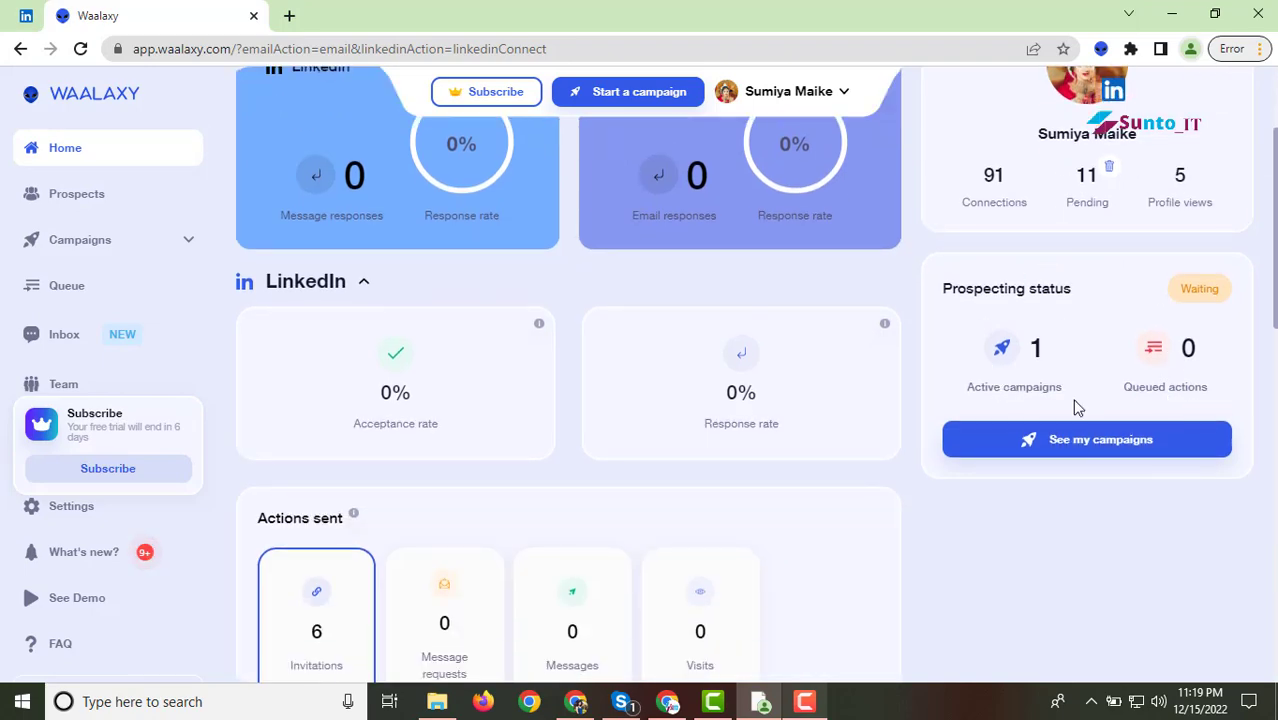
{"action": "scroll", "coordinate": [1077, 407], "scroll_direction": "up", "scroll_amount": 2}
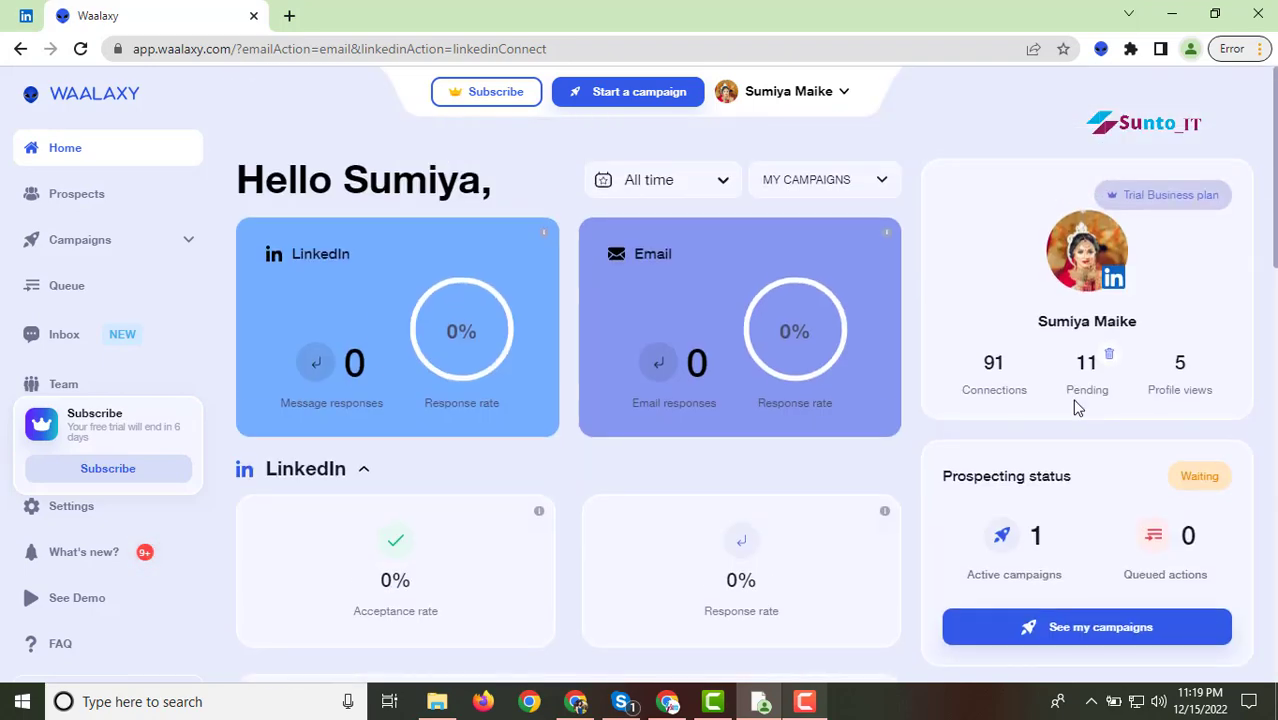
Step: Return to the LinkedIn feed, refresh it and start a LinkedIn regular search from the Waalaxy extension
{"action": "left_click", "coordinate": [26, 15]}
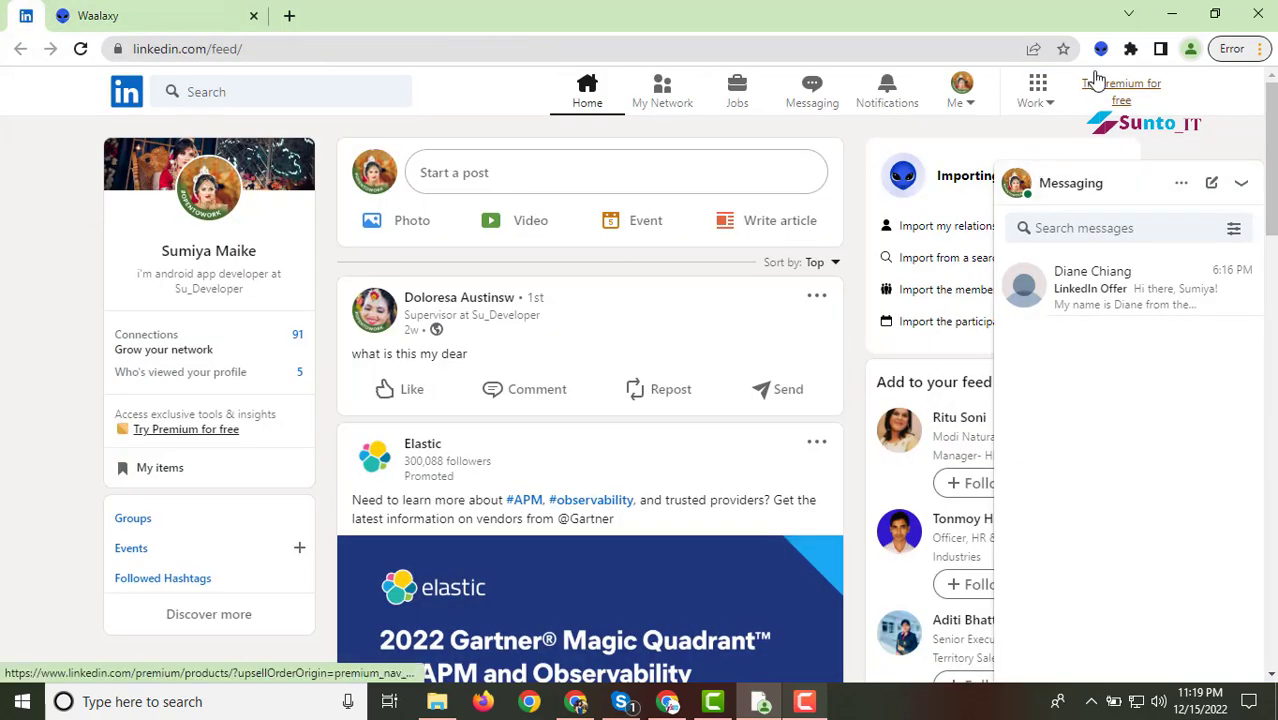
{"action": "left_click", "coordinate": [127, 92]}
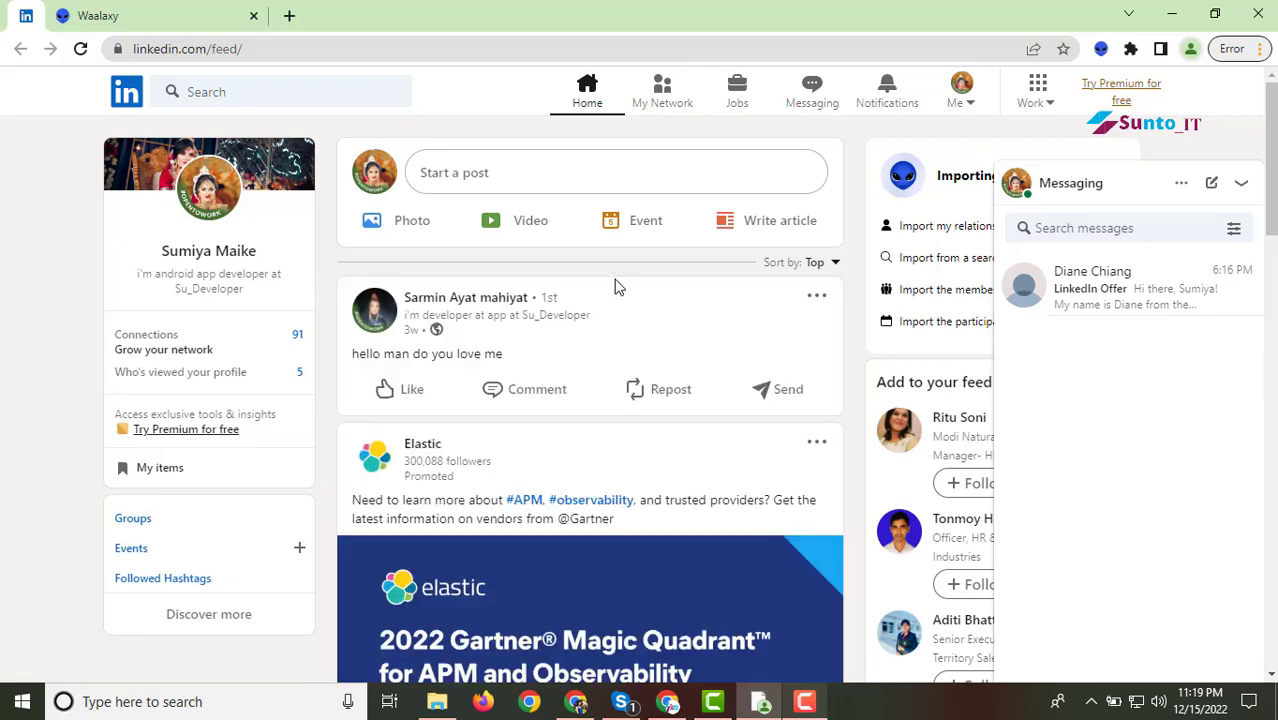
{"action": "left_click", "coordinate": [275, 88]}
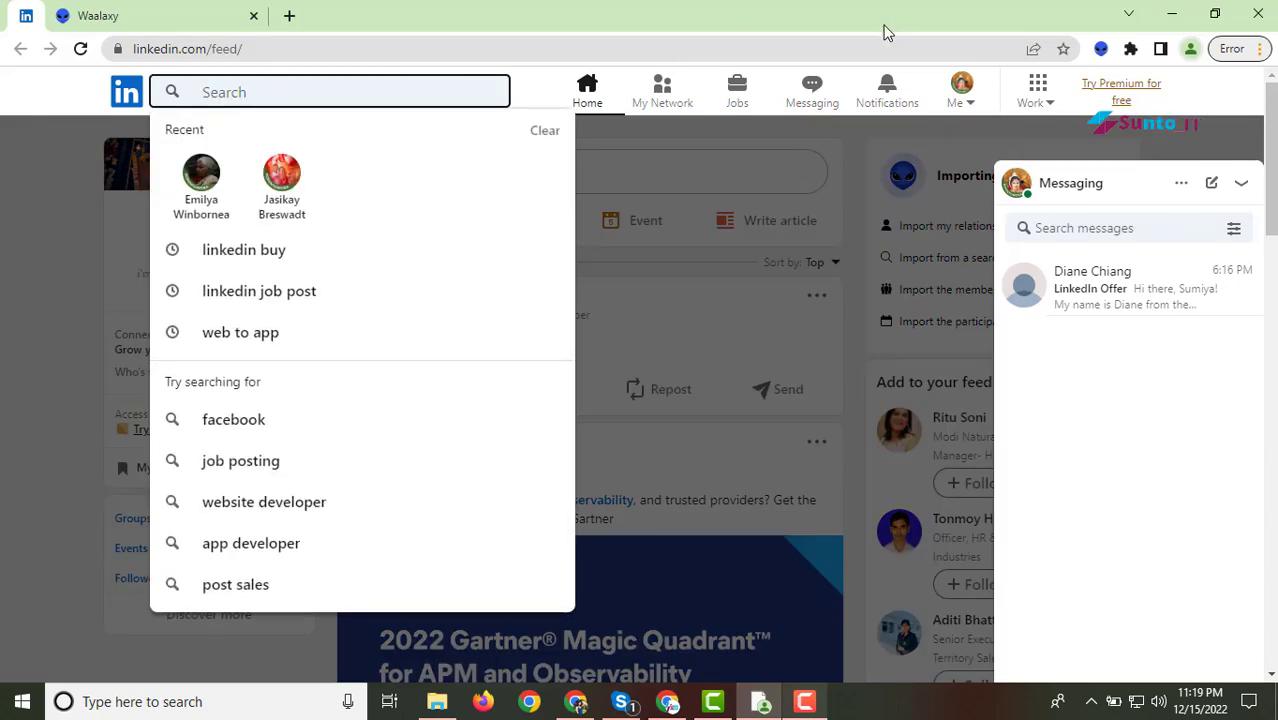
{"action": "left_click", "coordinate": [1101, 48]}
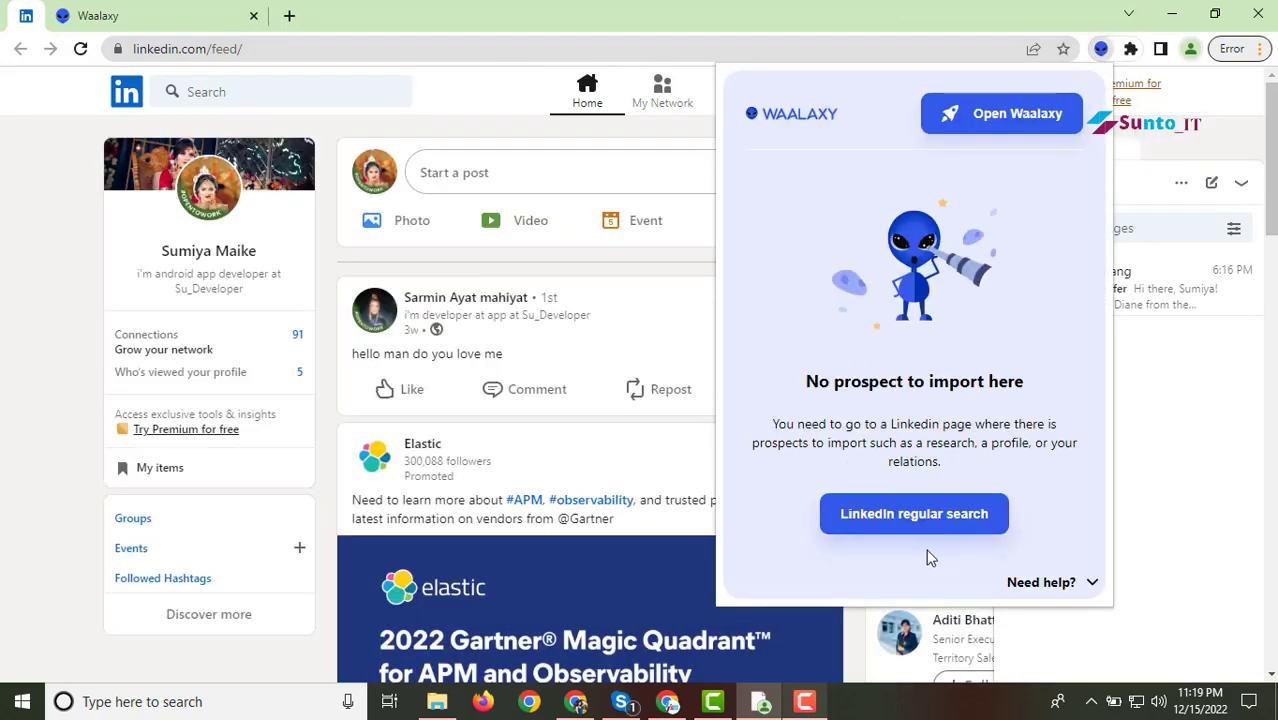
{"action": "left_click", "coordinate": [868, 518]}
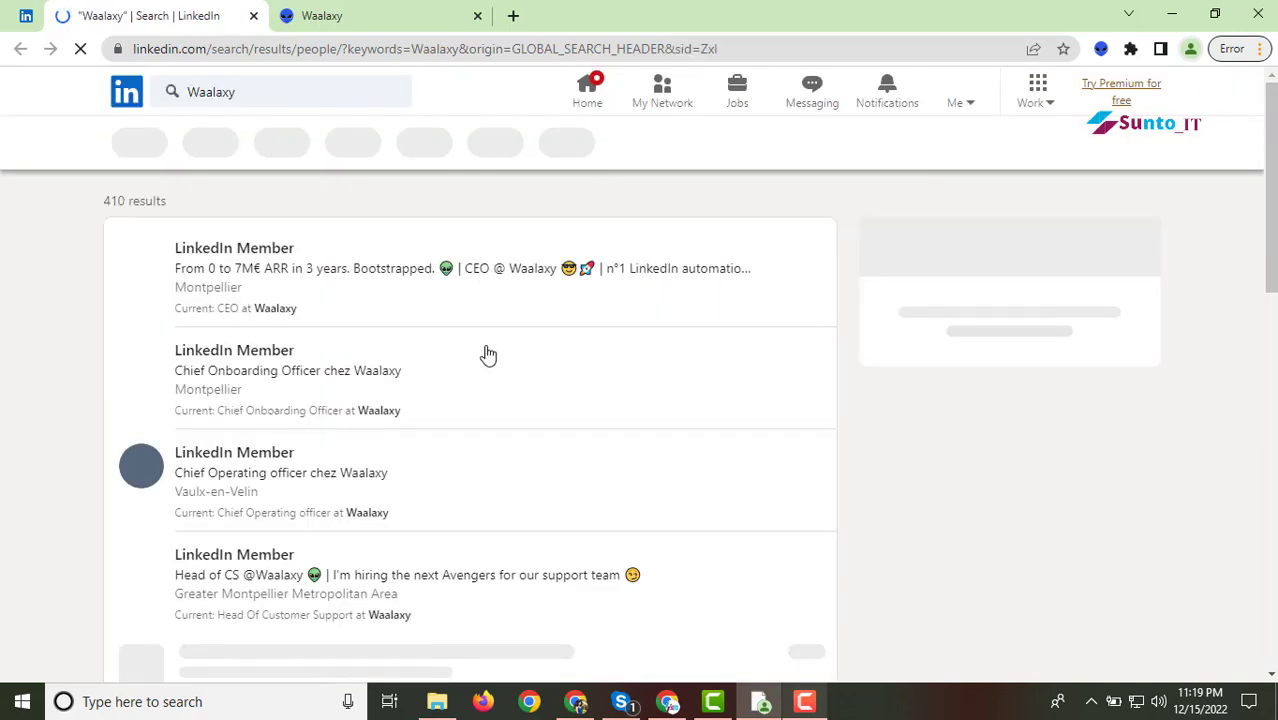
Step: Replace the Waalaxy keyword in the LinkedIn people search with "android app" and run the search
{"action": "left_click", "coordinate": [254, 92]}
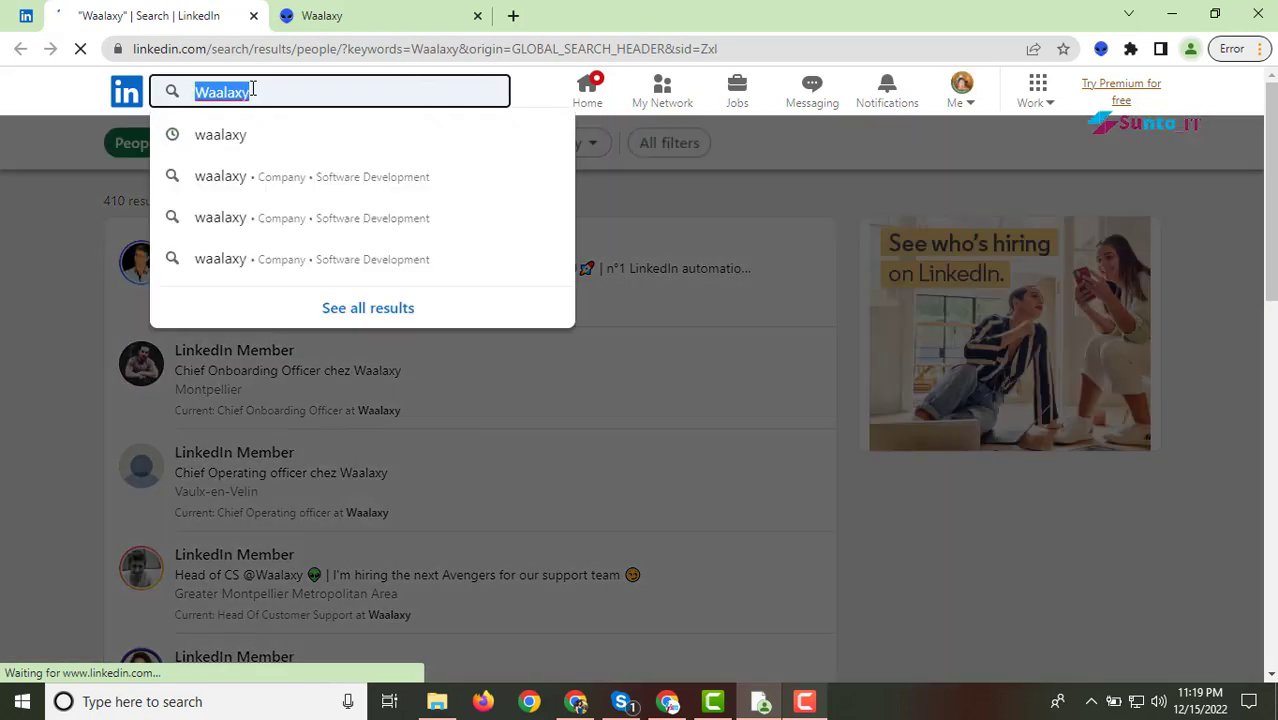
{"action": "key", "text": "BackSpace"}
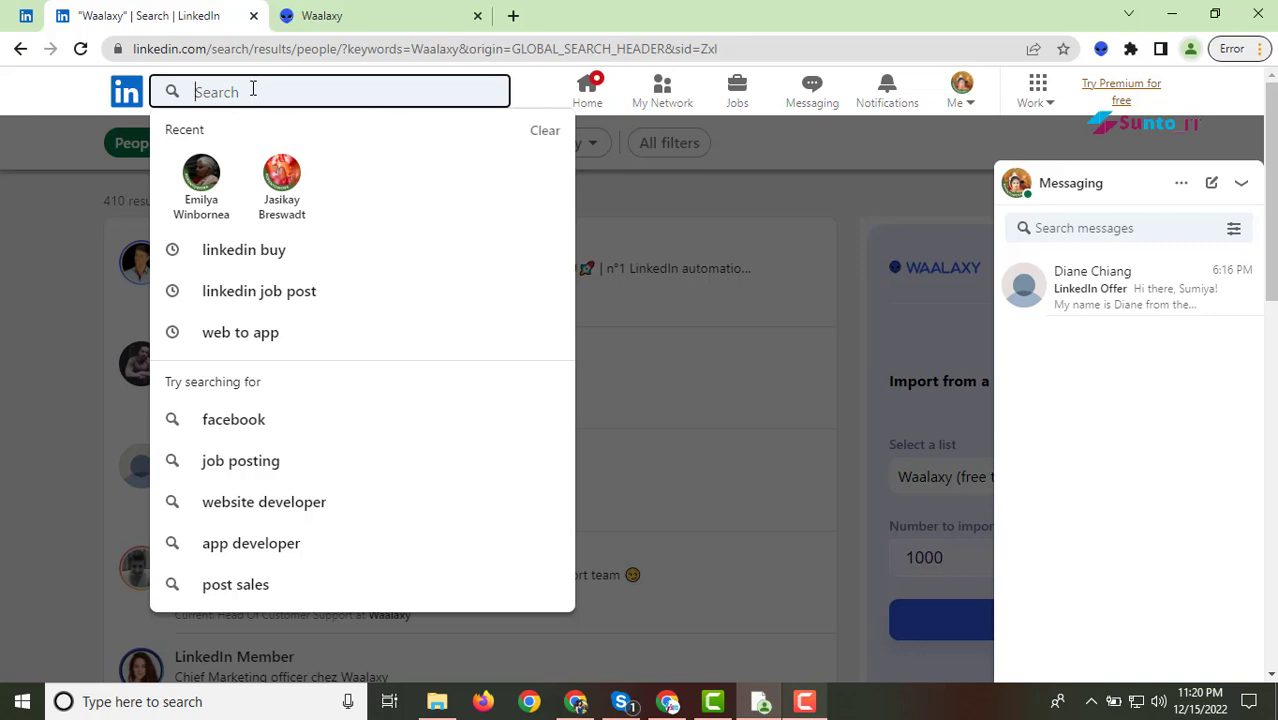
{"action": "type", "text": "android"}
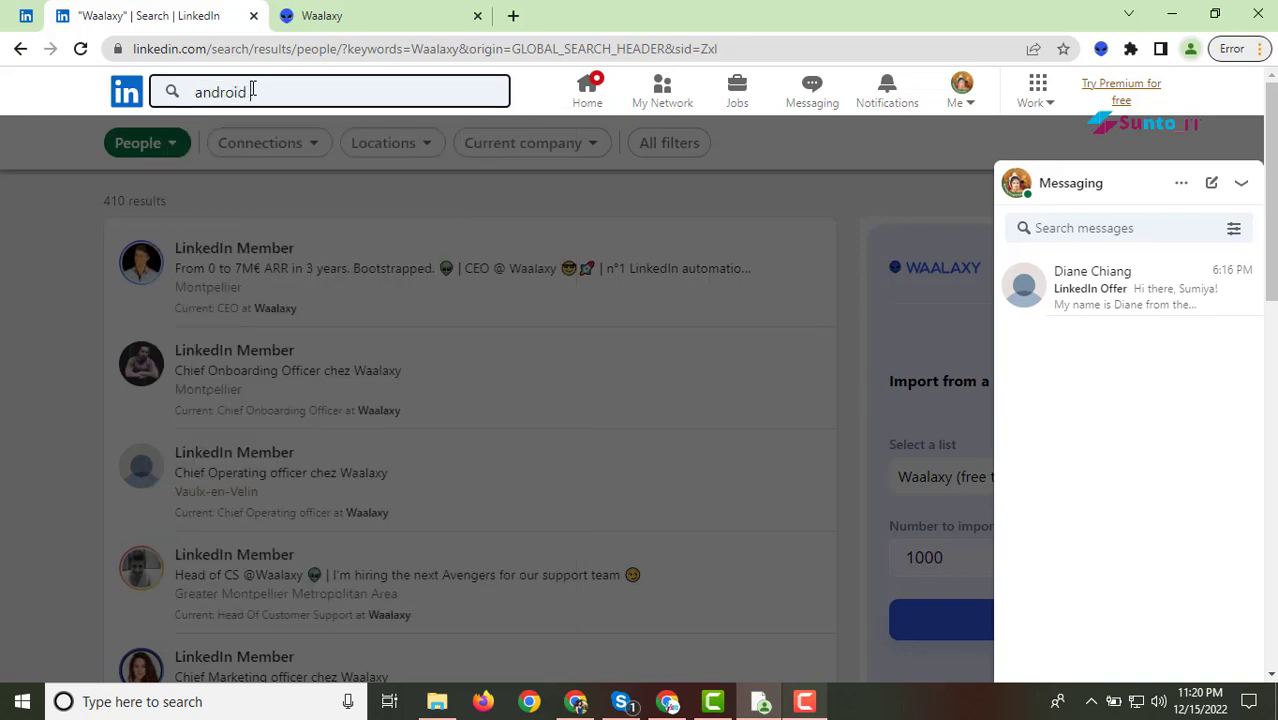
{"action": "type", "text": " app"}
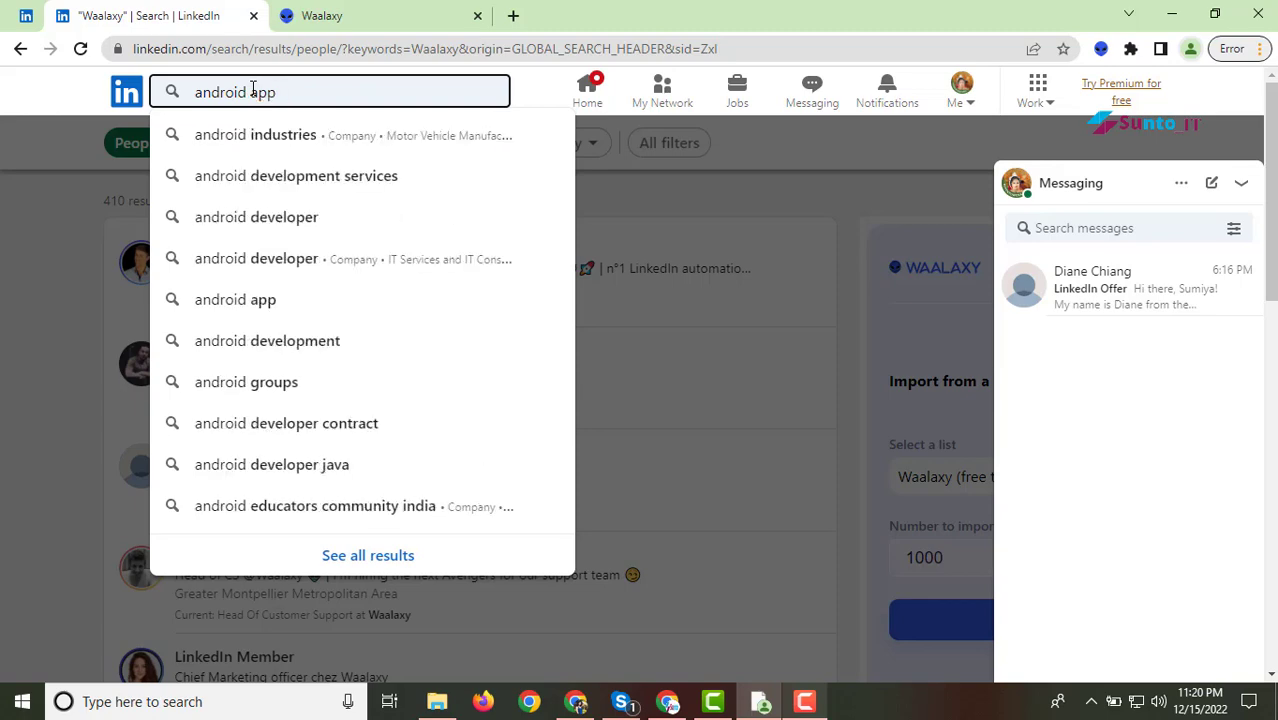
{"action": "key", "text": "Return"}
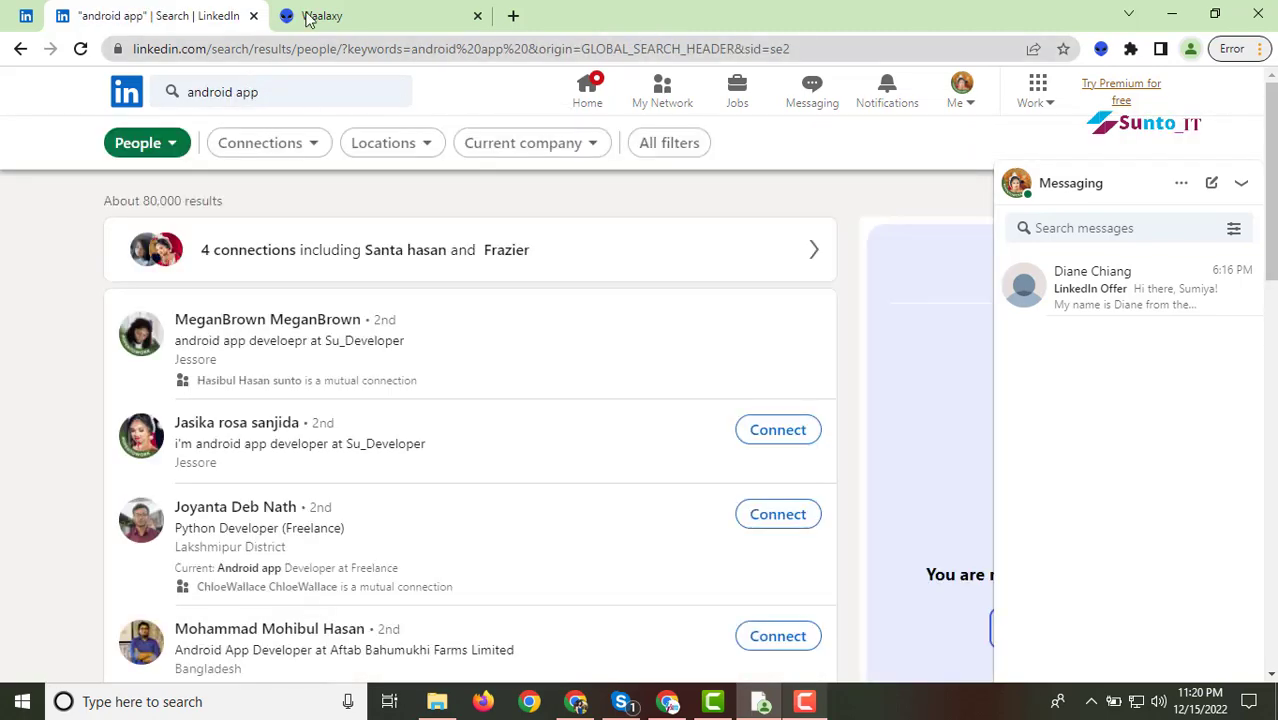
Step: Filter the people results to 3rd+ connections located in the United States
{"action": "left_click", "coordinate": [668, 144]}
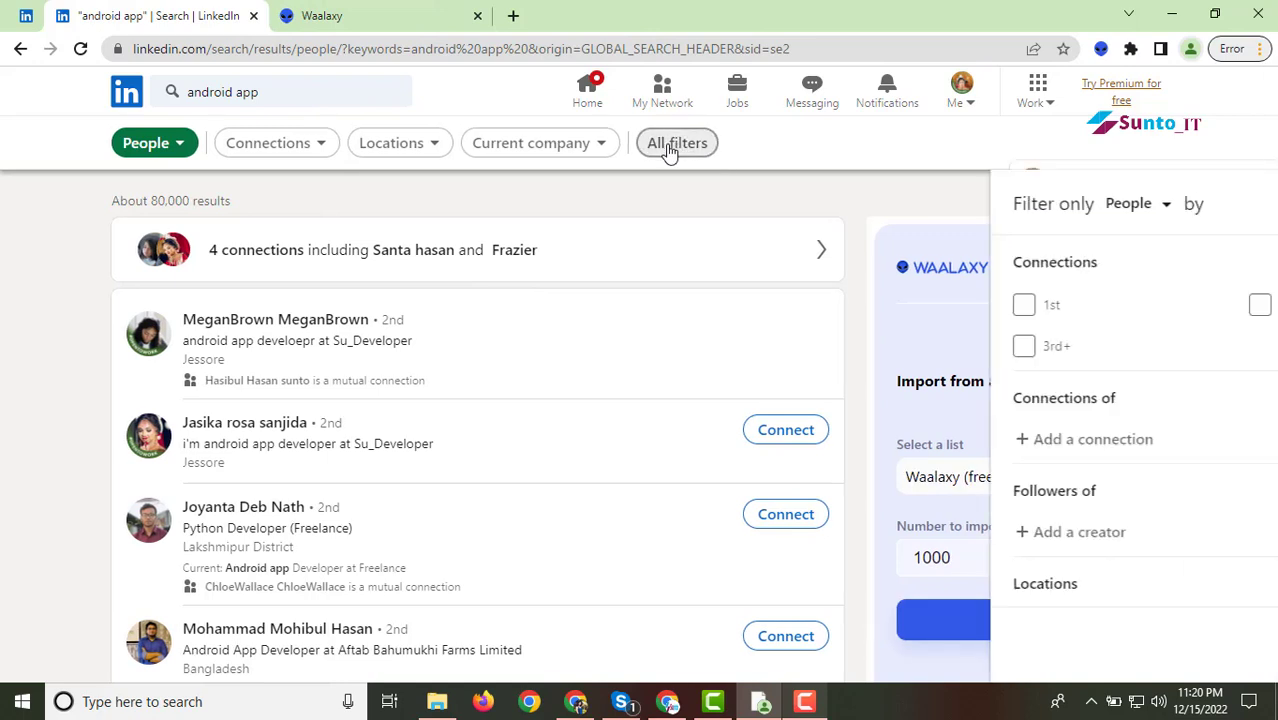
{"action": "left_click", "coordinate": [811, 358]}
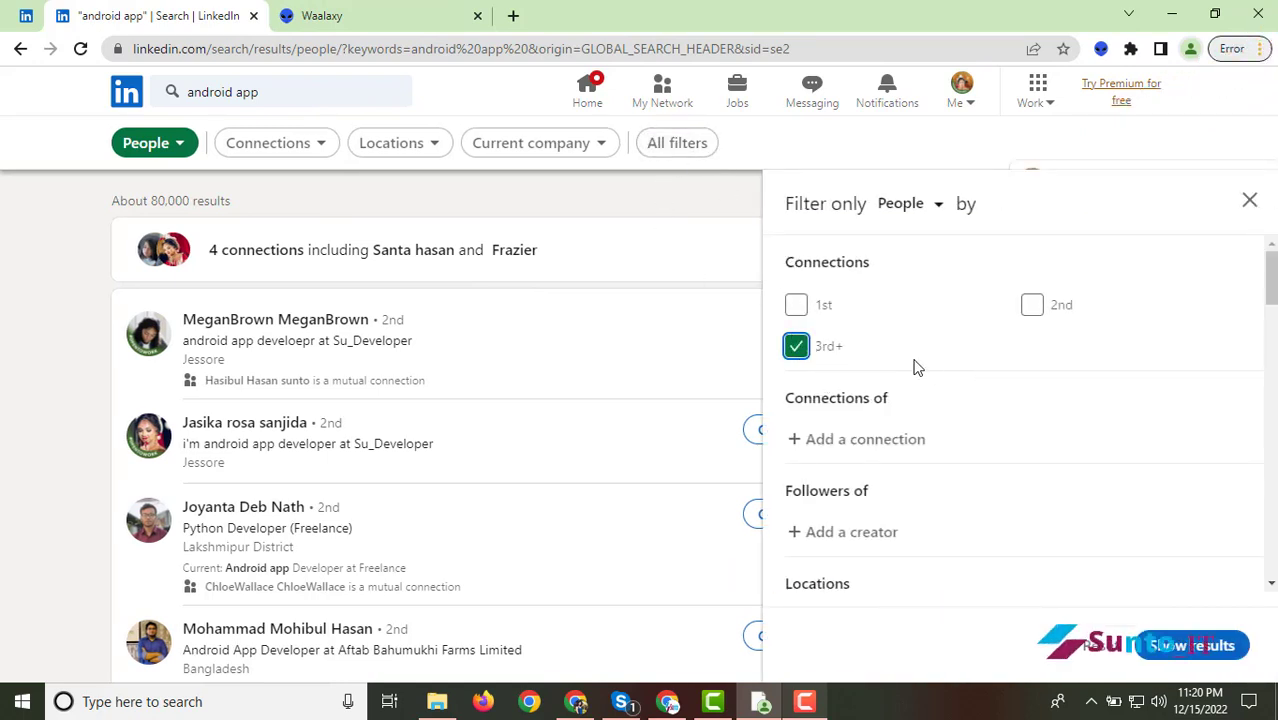
{"action": "scroll", "coordinate": [914, 367], "scroll_direction": "down", "scroll_amount": 1}
{"action": "scroll", "coordinate": [873, 471], "scroll_direction": "down", "scroll_amount": 1}
{"action": "scroll", "coordinate": [845, 478], "scroll_direction": "down", "scroll_amount": 1}
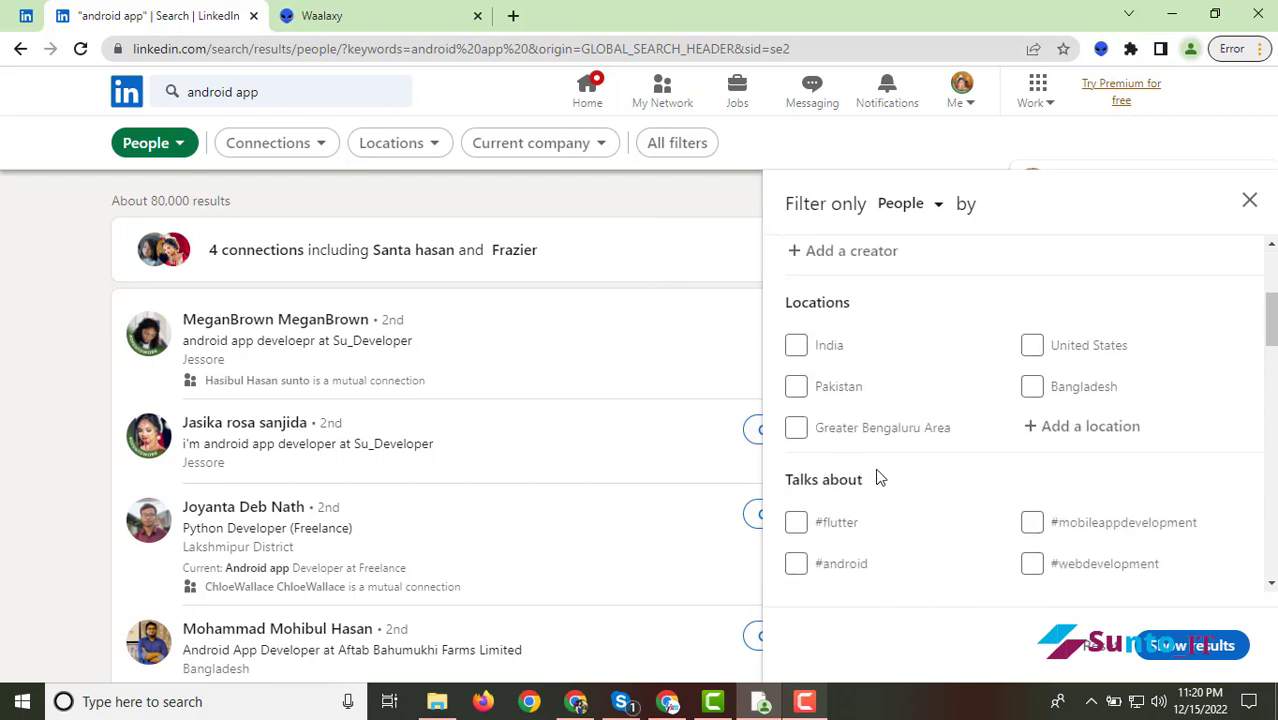
{"action": "left_click", "coordinate": [1032, 346]}
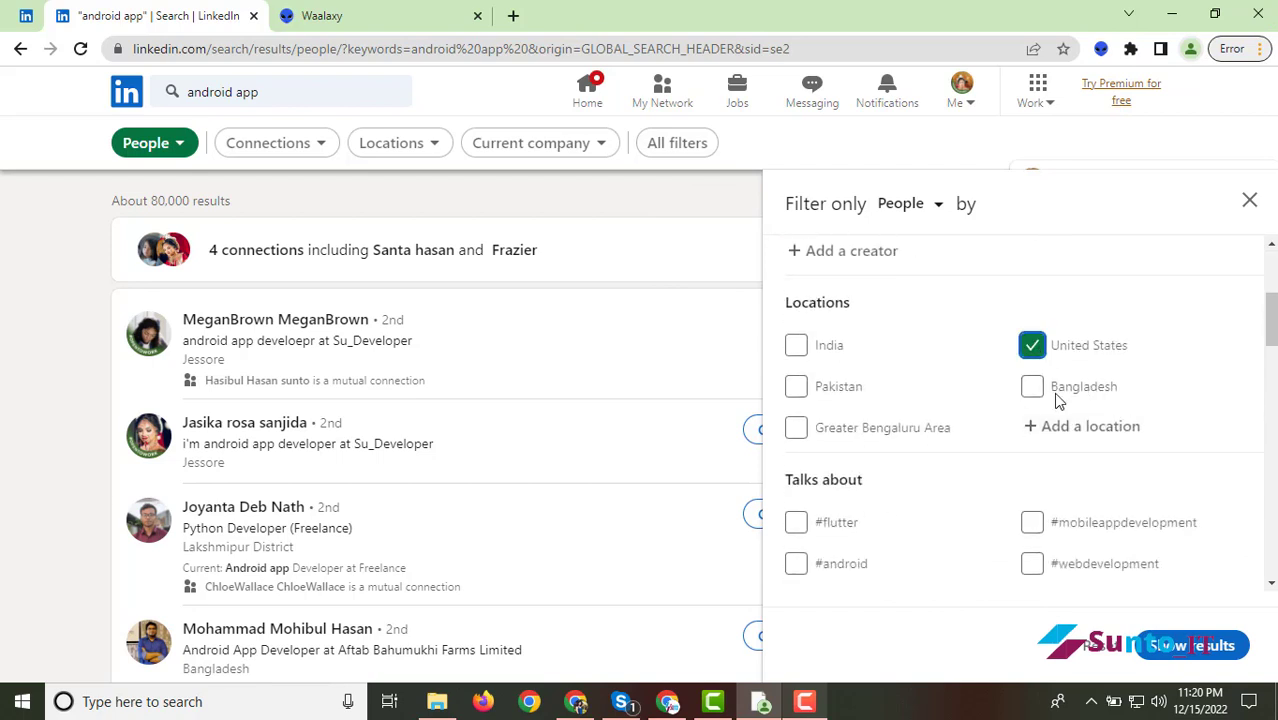
{"action": "scroll", "coordinate": [967, 492], "scroll_direction": "down", "scroll_amount": 3}
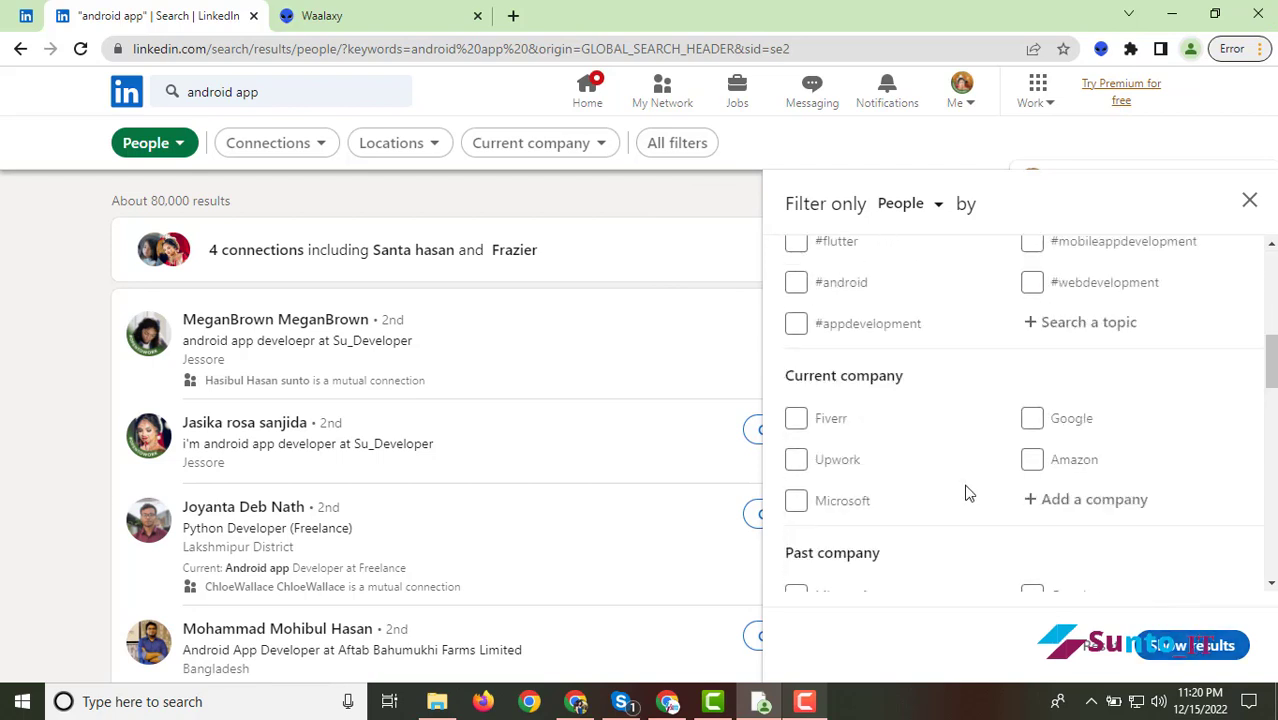
{"action": "left_click", "coordinate": [1186, 650]}
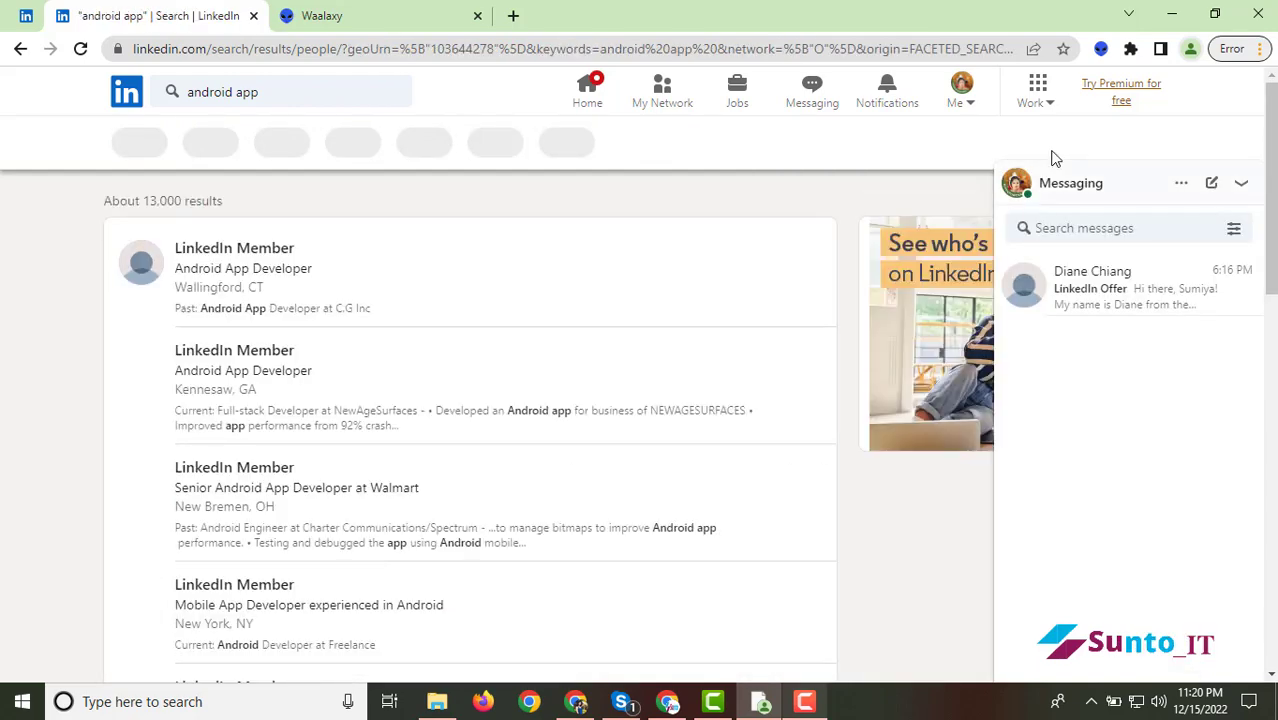
Step: Collapse the messaging overlay covering the Waalaxy import form and look through the filtered people results
{"action": "left_click", "coordinate": [1100, 52]}
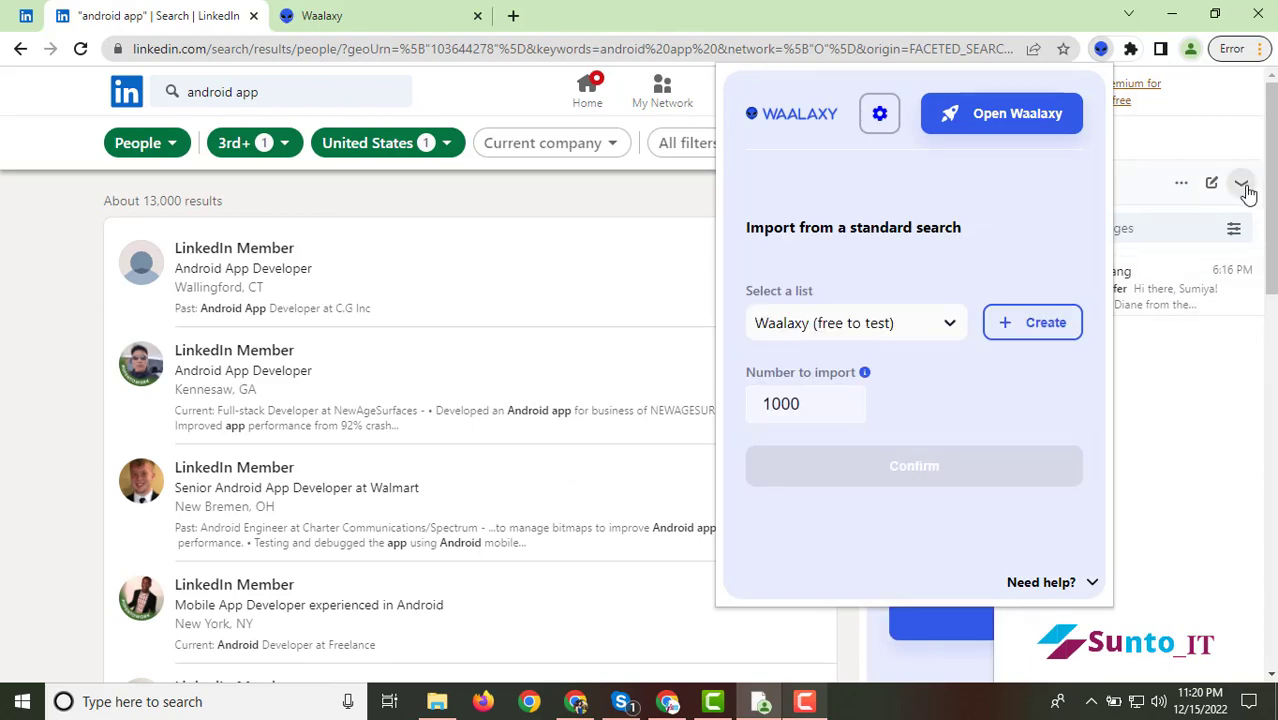
{"action": "left_click", "coordinate": [1243, 184]}
{"action": "scroll", "coordinate": [996, 378], "scroll_direction": "down", "scroll_amount": 1}
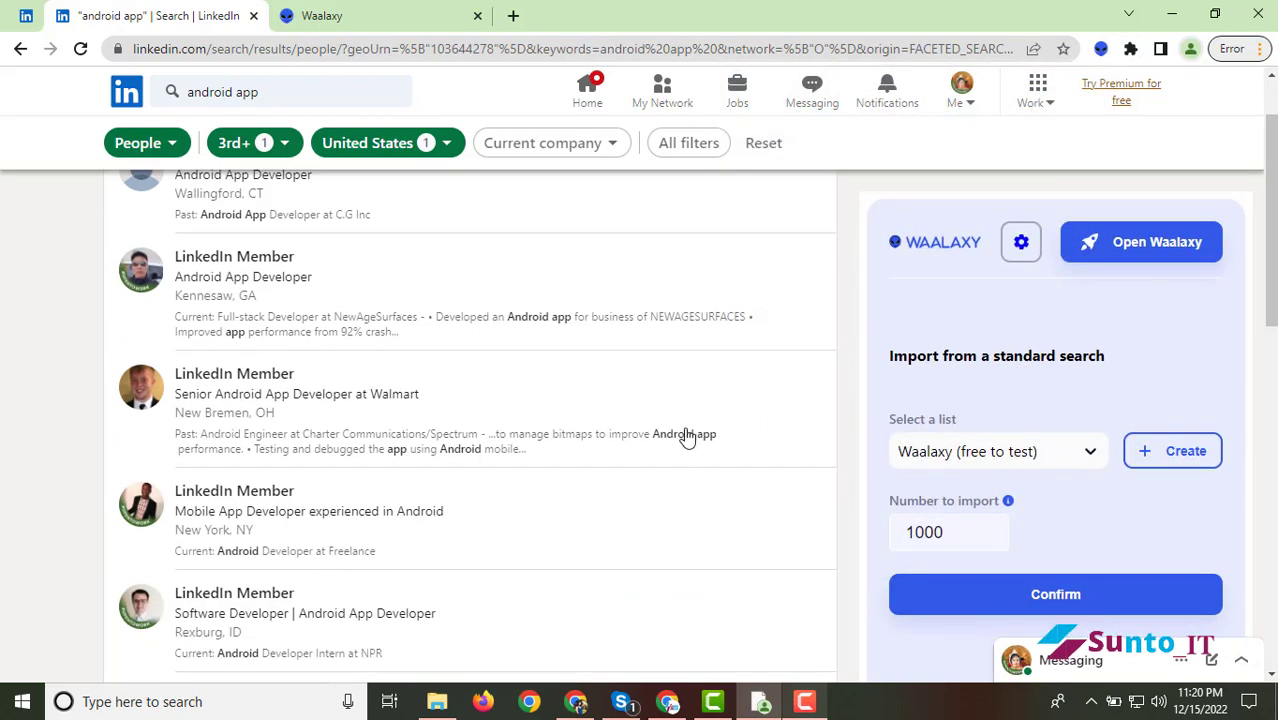
{"action": "scroll", "coordinate": [930, 272], "scroll_direction": "up", "scroll_amount": 1}
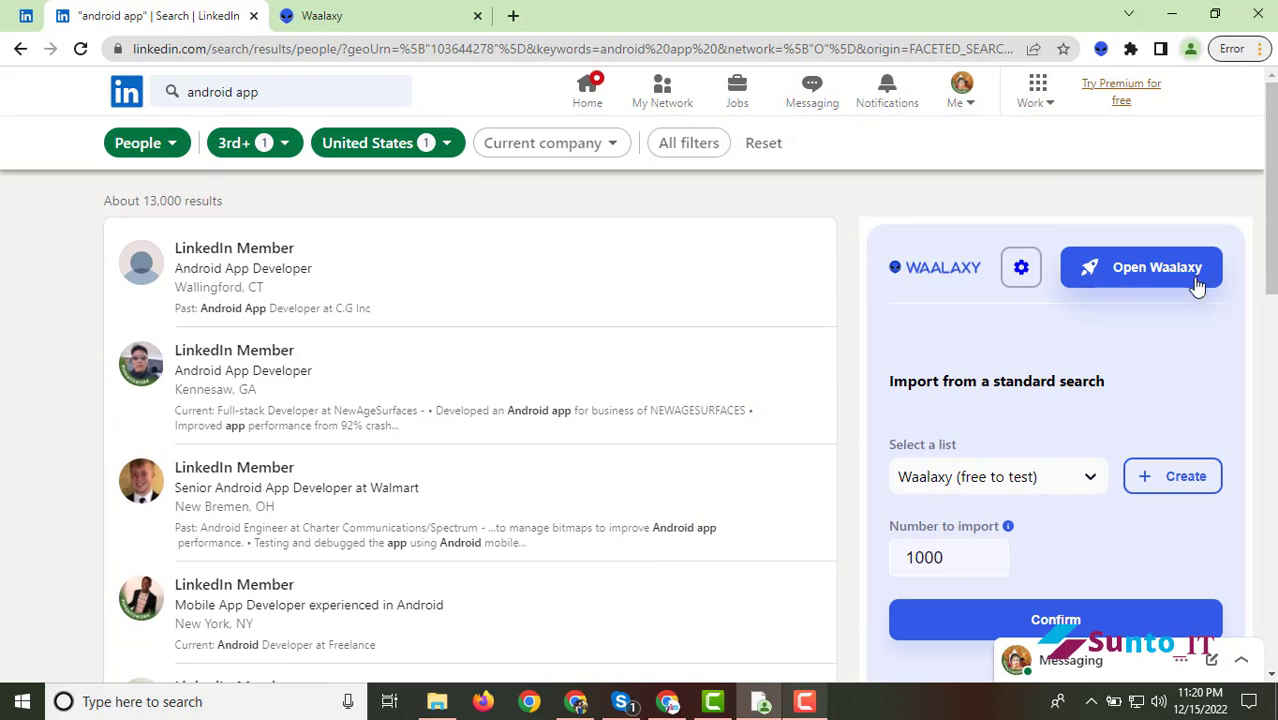
{"action": "scroll", "coordinate": [480, 410], "scroll_direction": "down", "scroll_amount": 3}
{"action": "scroll", "coordinate": [470, 440], "scroll_direction": "up", "scroll_amount": 3}
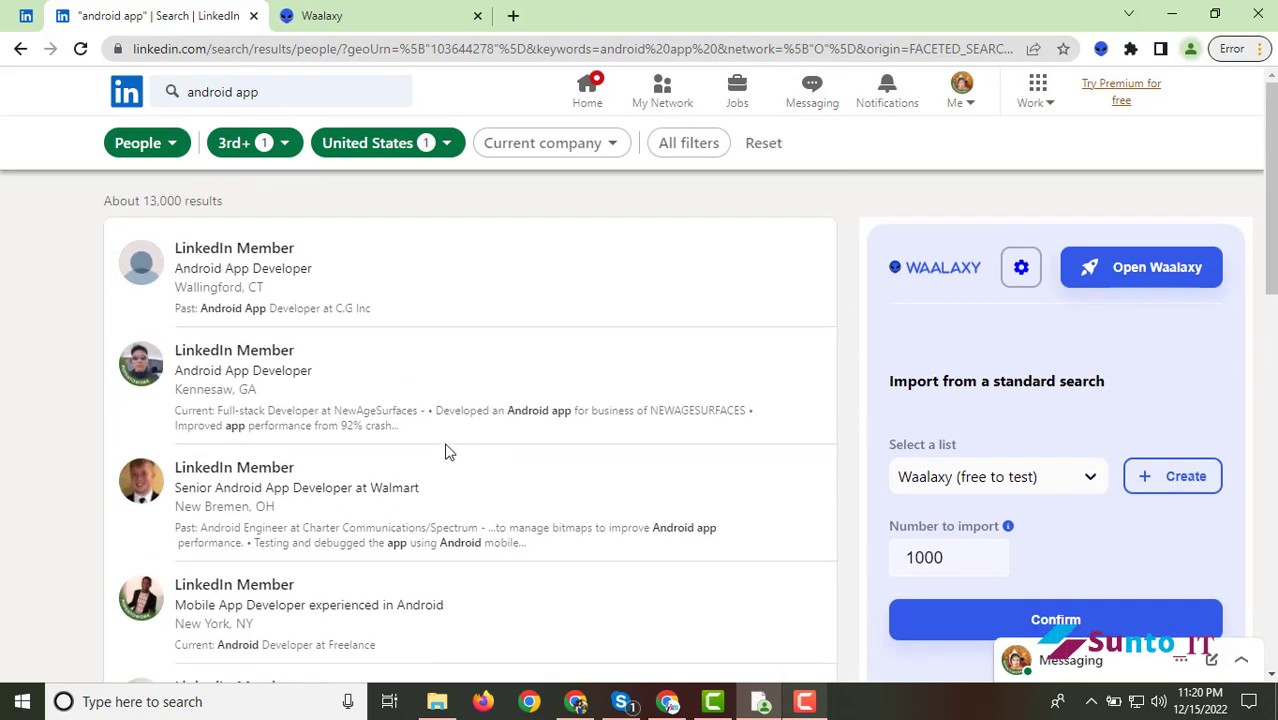
{"action": "scroll", "coordinate": [448, 452], "scroll_direction": "down", "scroll_amount": 8}
{"action": "scroll", "coordinate": [376, 402], "scroll_direction": "up", "scroll_amount": 2}
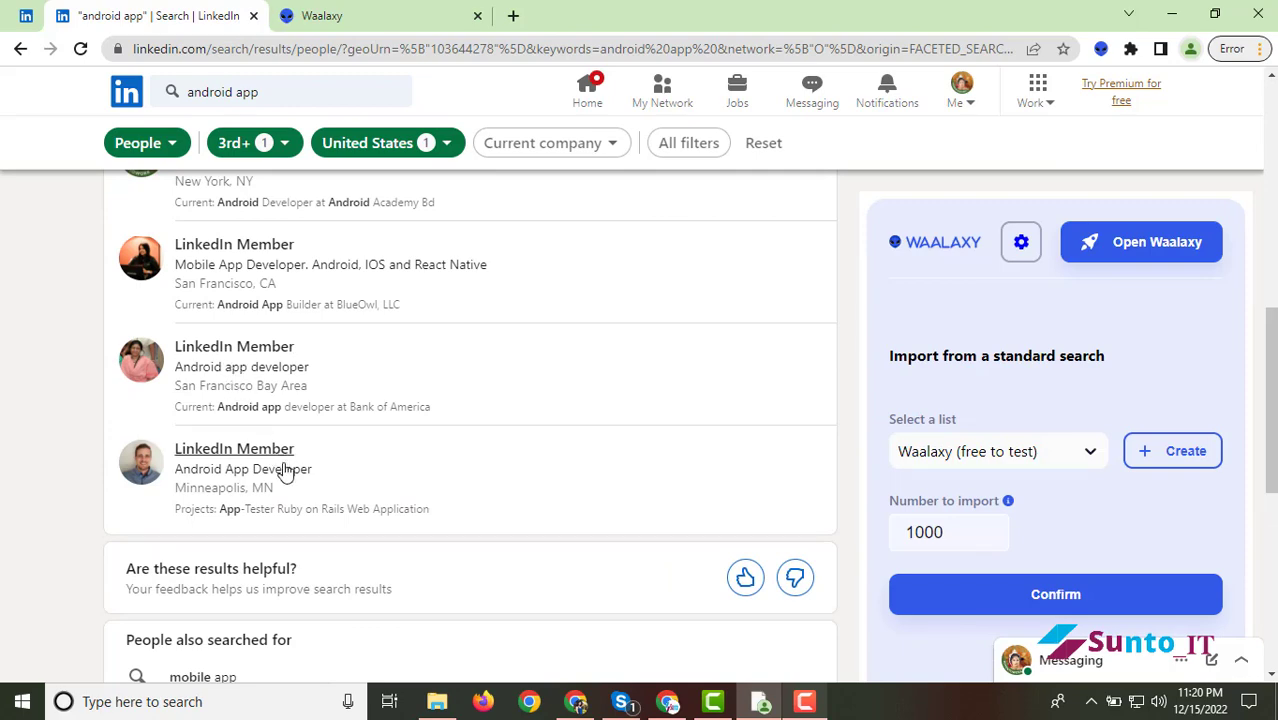
Step: Look through the filtered people results and highlight the total number of results above the list
{"action": "scroll", "coordinate": [342, 470], "scroll_direction": "down", "scroll_amount": 2}
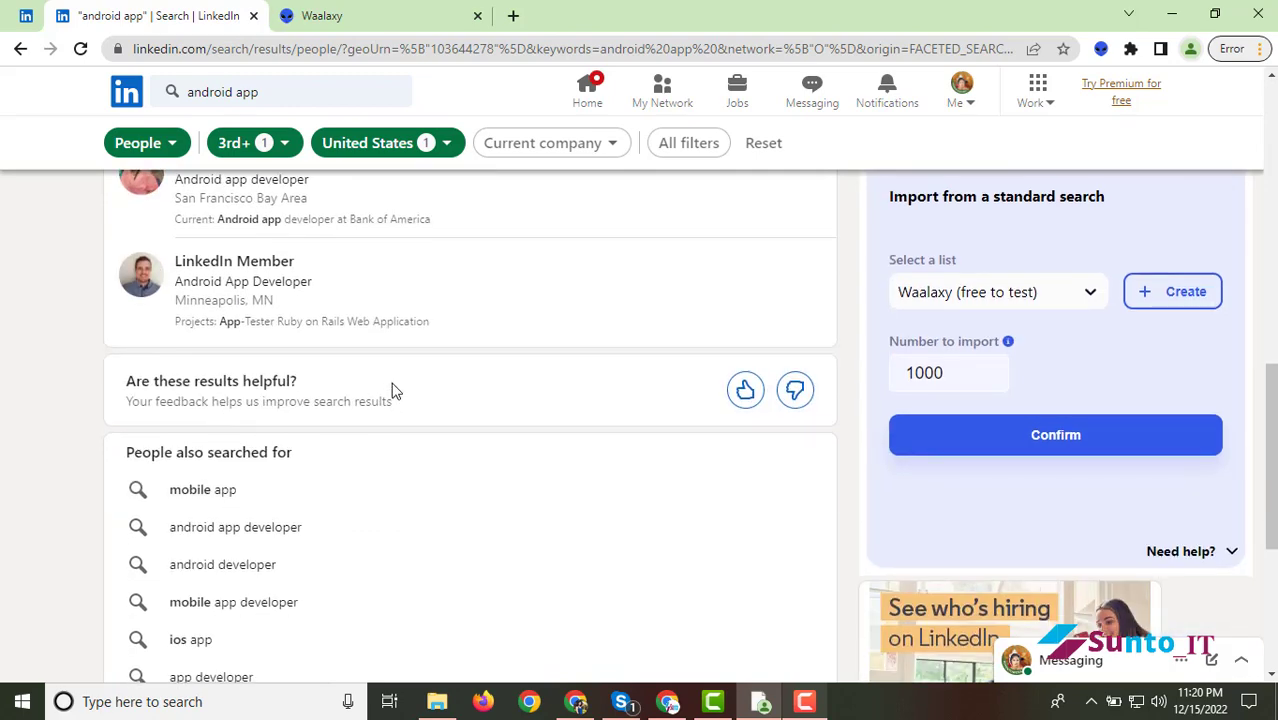
{"action": "scroll", "coordinate": [392, 390], "scroll_direction": "up", "scroll_amount": 4}
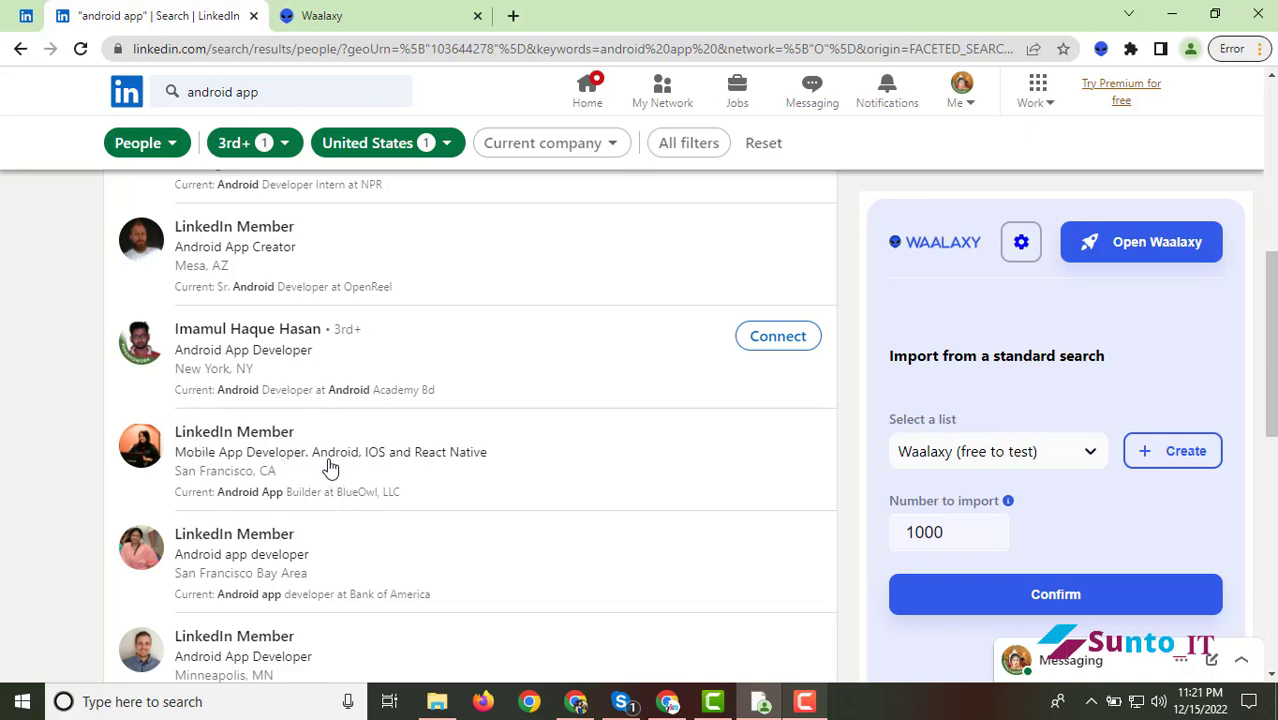
{"action": "scroll", "coordinate": [280, 410], "scroll_direction": "up", "scroll_amount": 2}
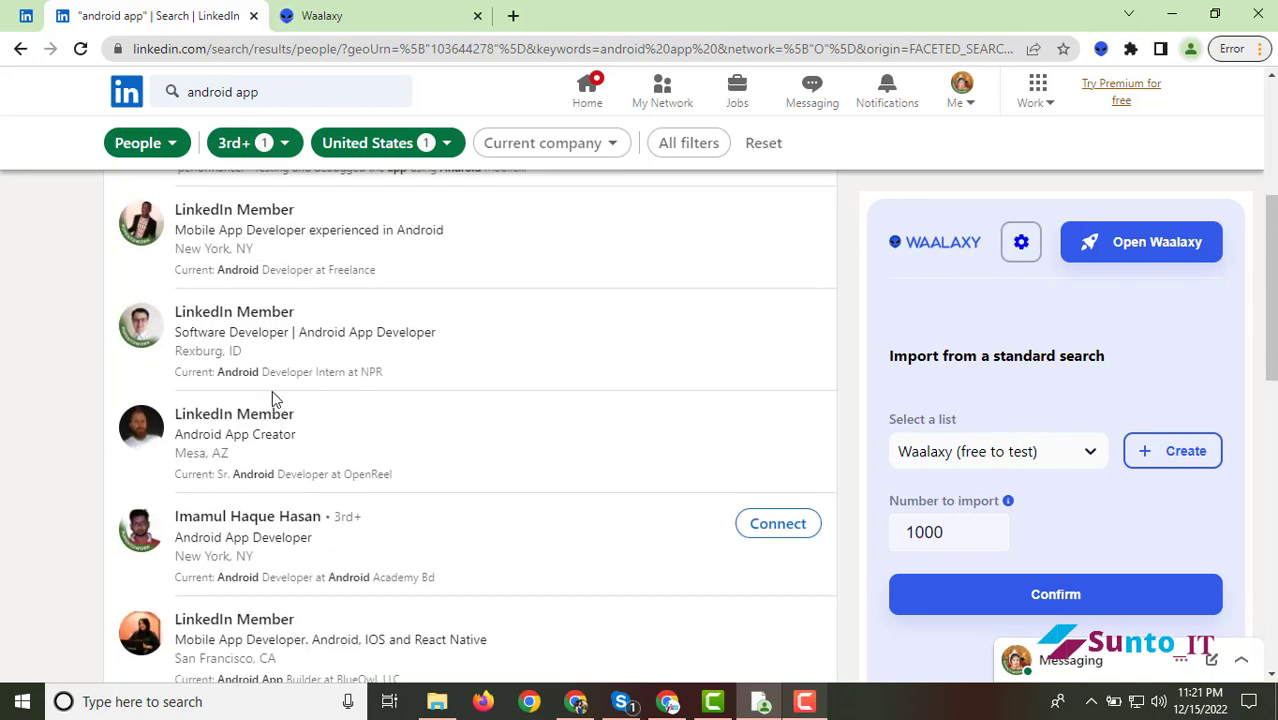
{"action": "scroll", "coordinate": [227, 381], "scroll_direction": "up", "scroll_amount": 4}
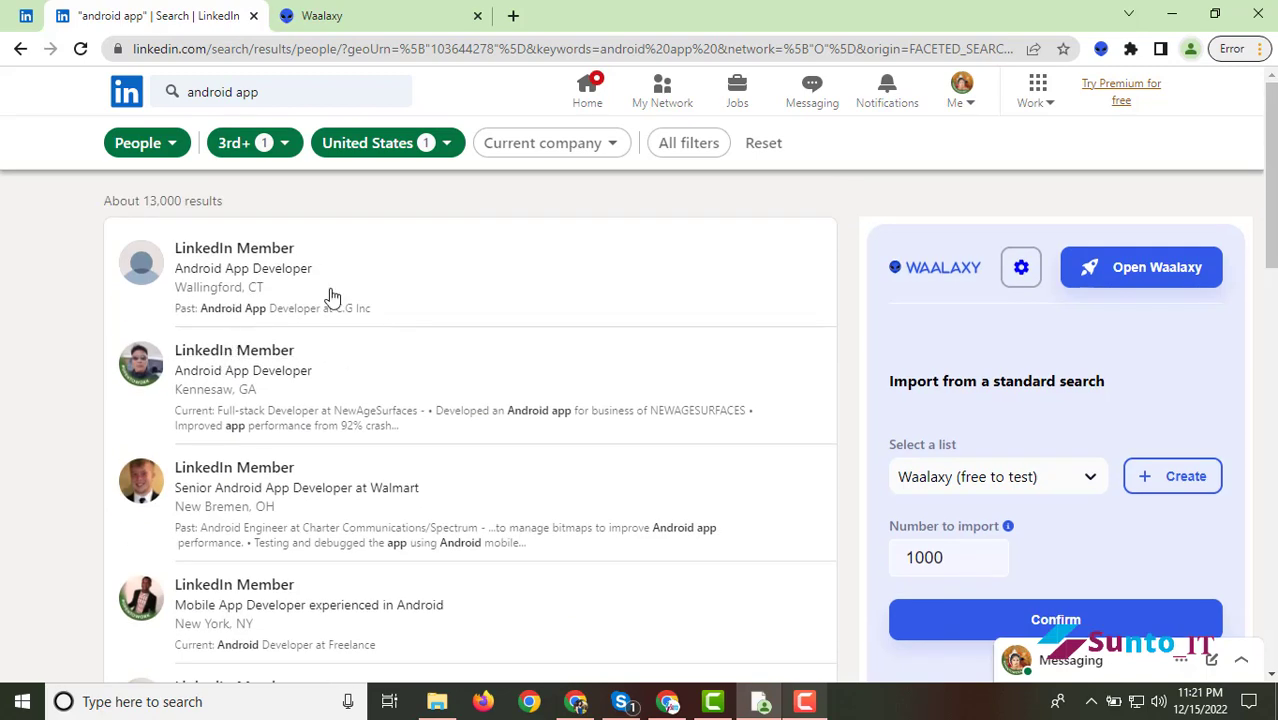
{"action": "left_click_drag", "start_coordinate": [146, 198], "coordinate": [224, 209]}
{"action": "left_click", "coordinate": [292, 227]}
{"action": "left_click_drag", "start_coordinate": [149, 198], "coordinate": [192, 203]}
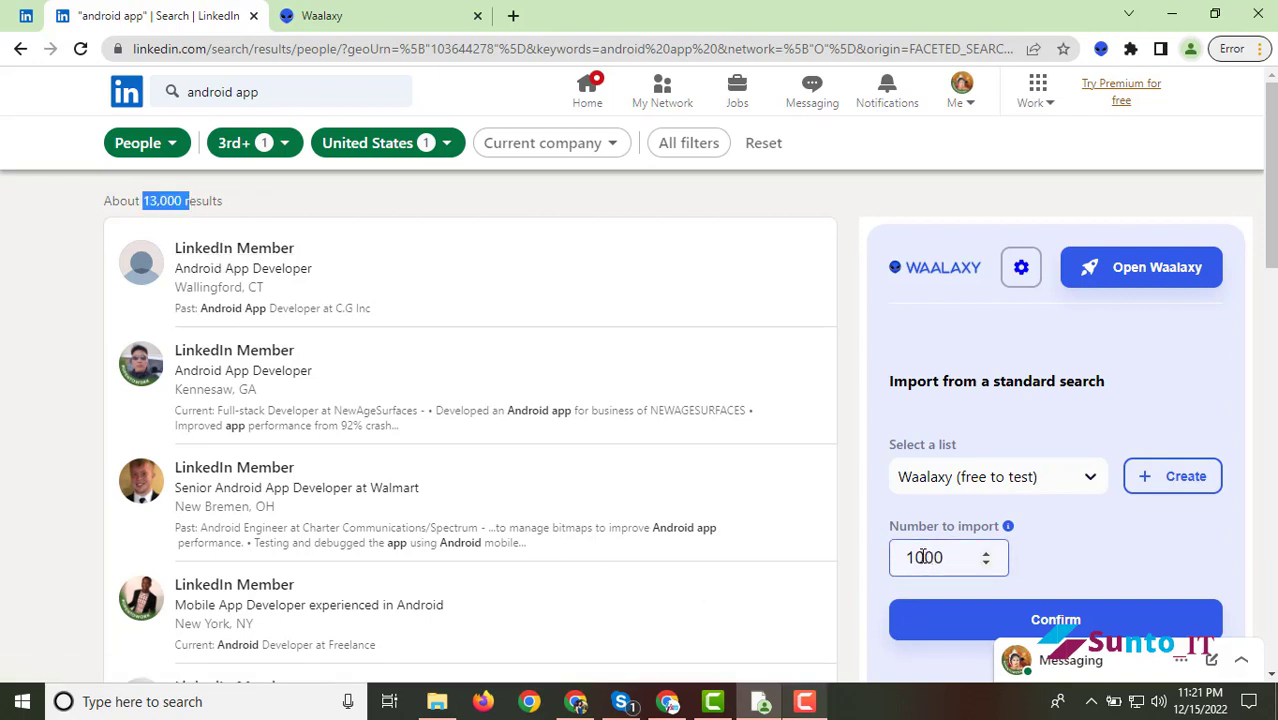
Step: Set the number of prospects to import to 10 and confirm the import into the "Waalaxy (free to test)" list
{"action": "left_click_drag", "start_coordinate": [923, 557], "coordinate": [1063, 568]}
{"action": "key", "text": "BackSpace"}
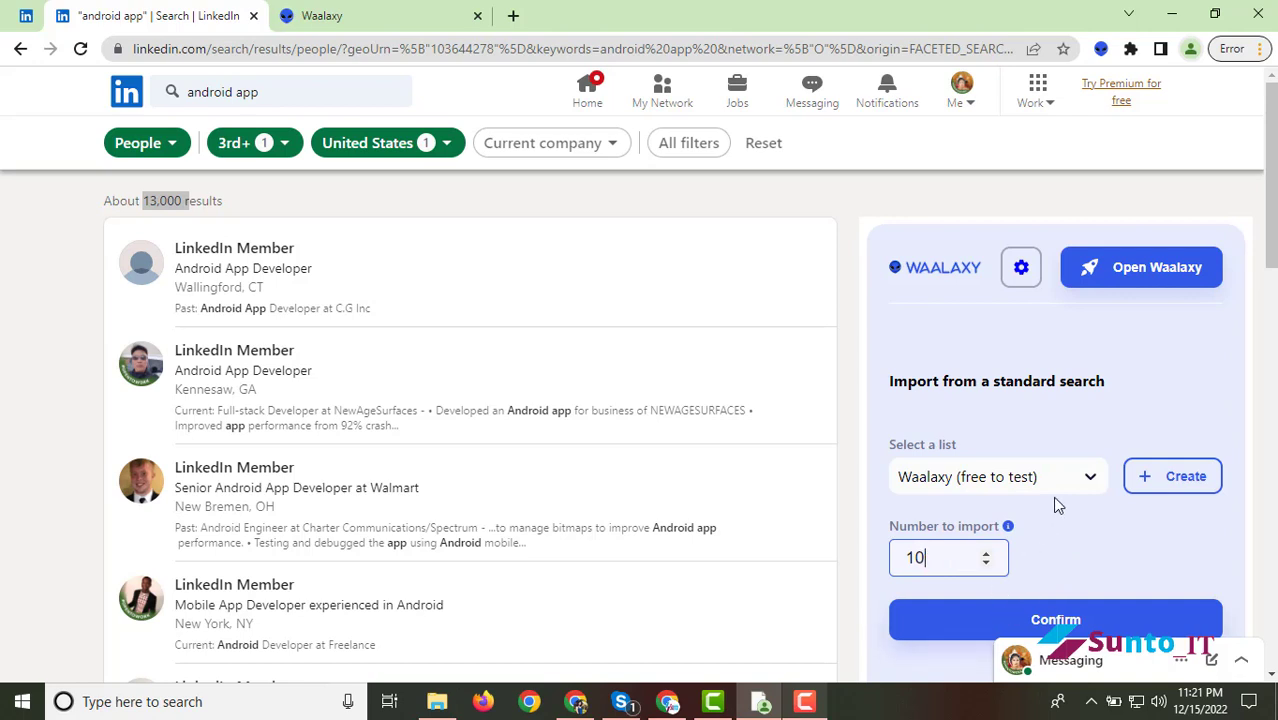
{"action": "scroll", "coordinate": [1064, 520], "scroll_direction": "down", "scroll_amount": 1}
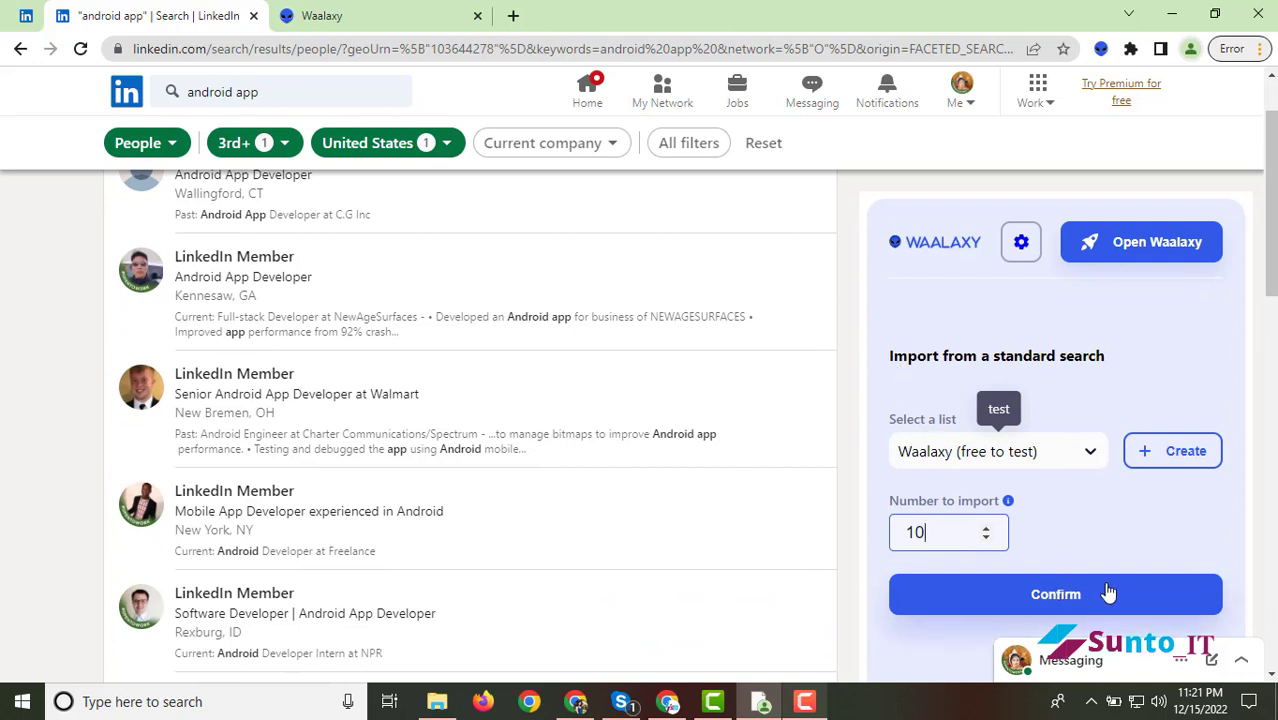
{"action": "left_click", "coordinate": [1045, 604]}
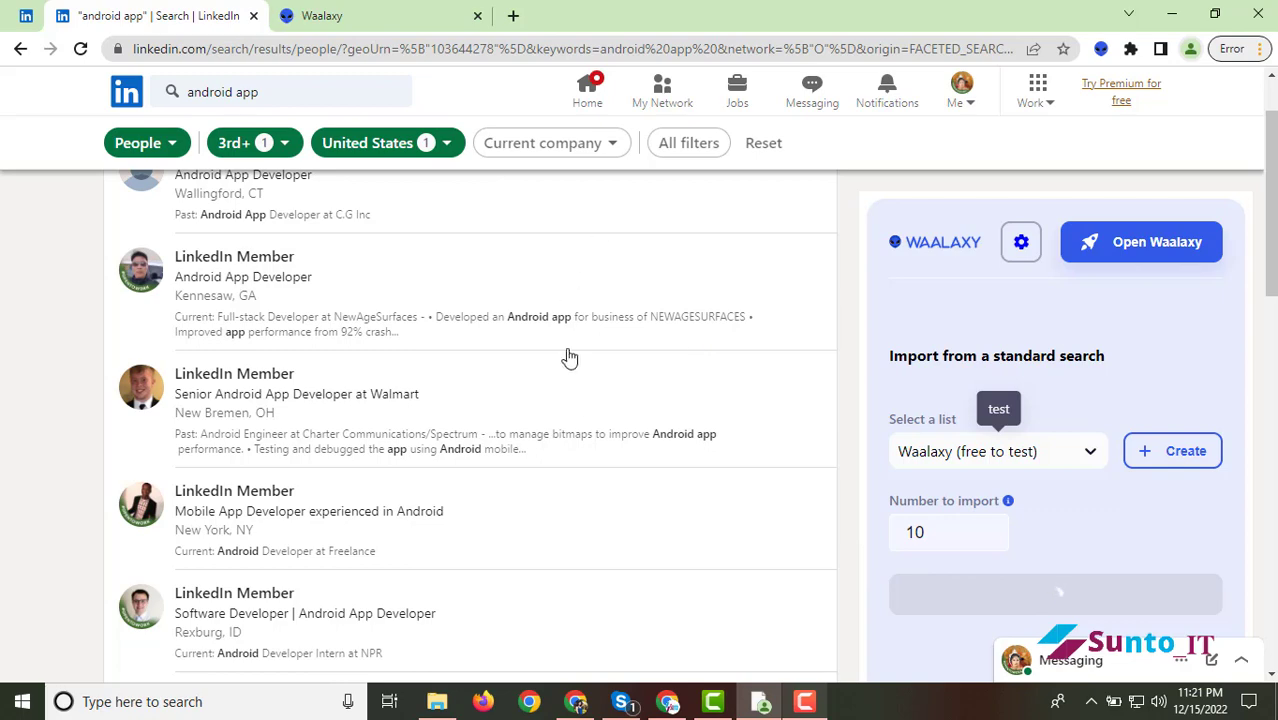
{"action": "scroll", "coordinate": [585, 412], "scroll_direction": "up", "scroll_amount": 1}
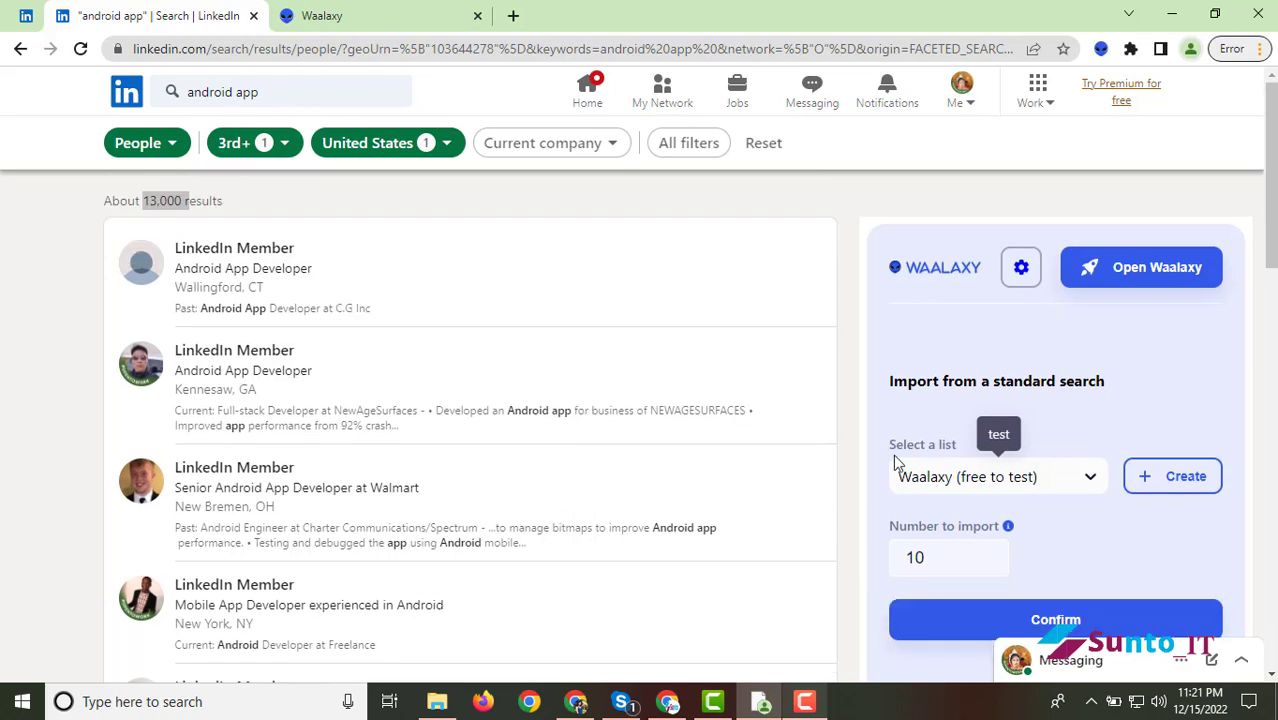
{"action": "scroll", "coordinate": [978, 478], "scroll_direction": "down", "scroll_amount": 1}
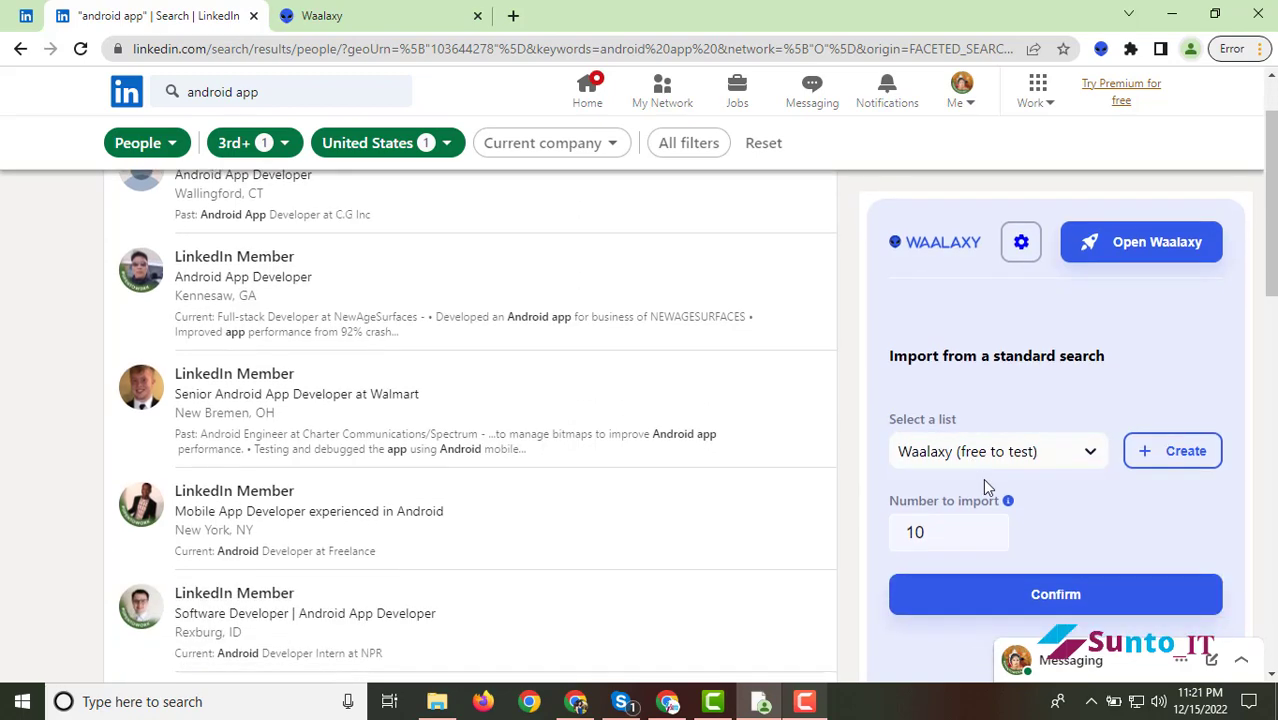
{"action": "left_click", "coordinate": [1040, 604]}
Step: Open the Waalaxy app from the import form and return to the LinkedIn search results
{"action": "scroll", "coordinate": [1148, 478], "scroll_direction": "down", "scroll_amount": 2}
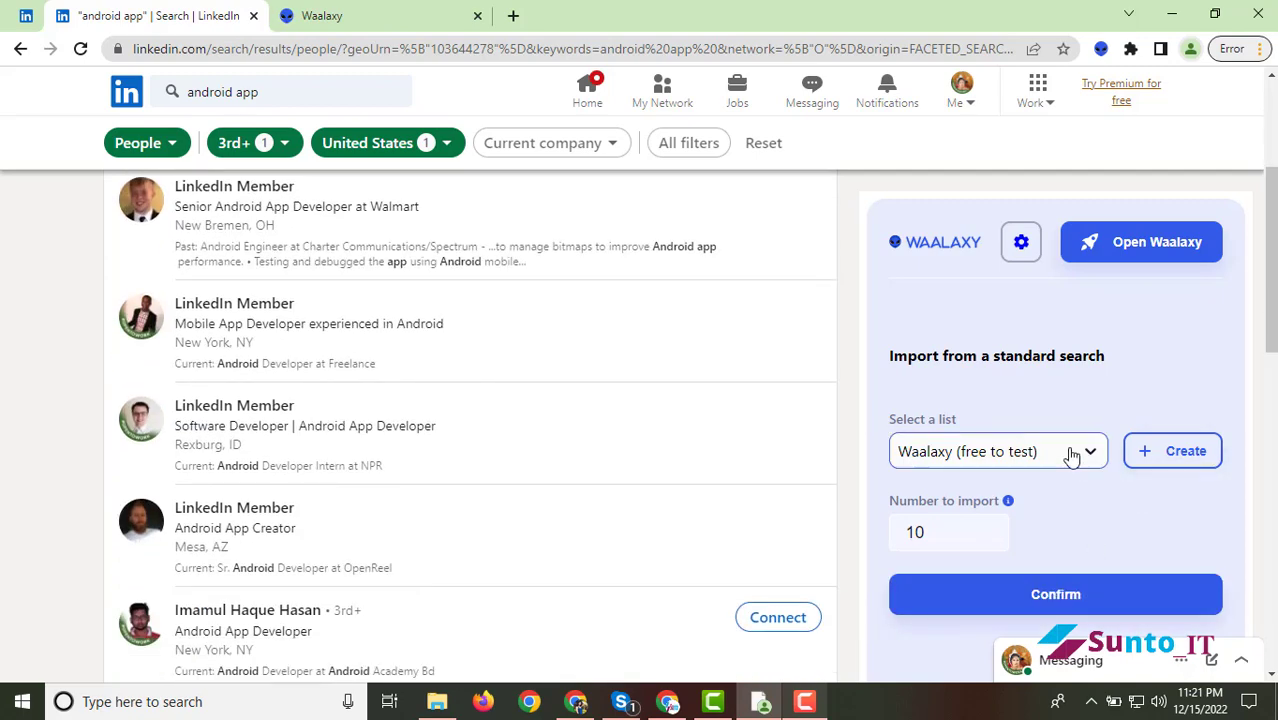
{"action": "left_click", "coordinate": [1072, 455]}
{"action": "left_click", "coordinate": [1148, 522]}
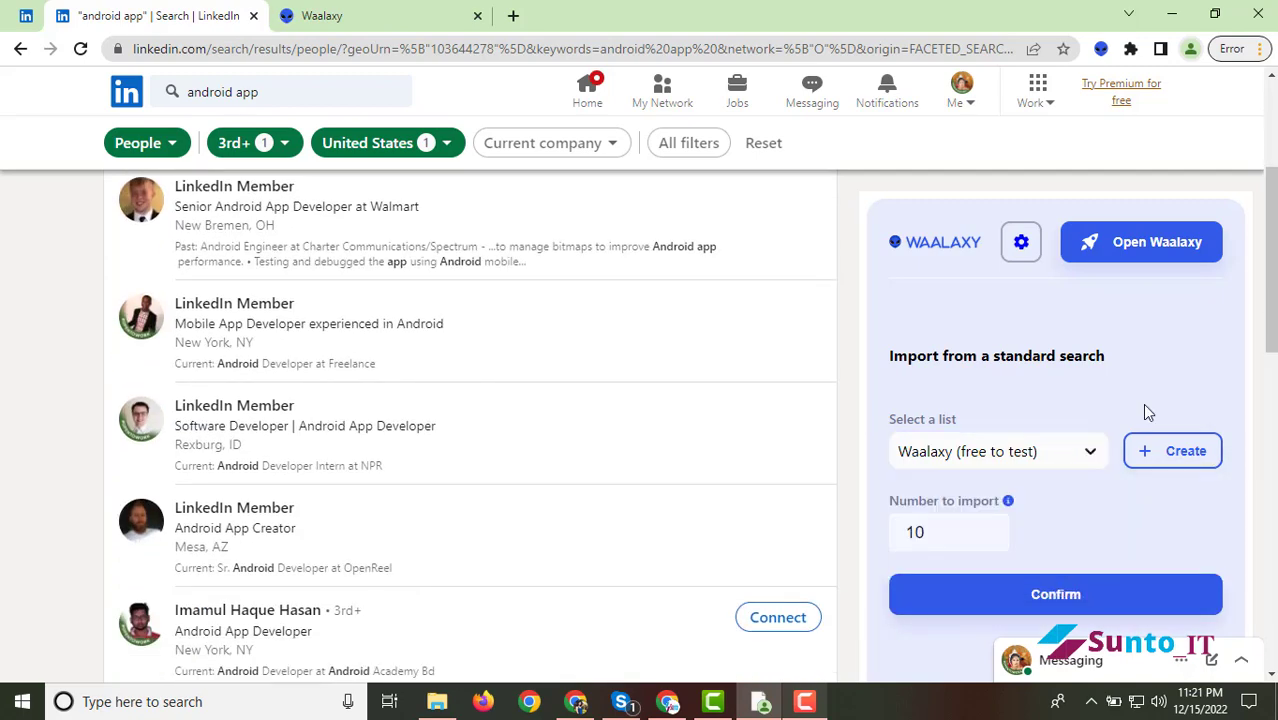
{"action": "left_click", "coordinate": [1158, 250]}
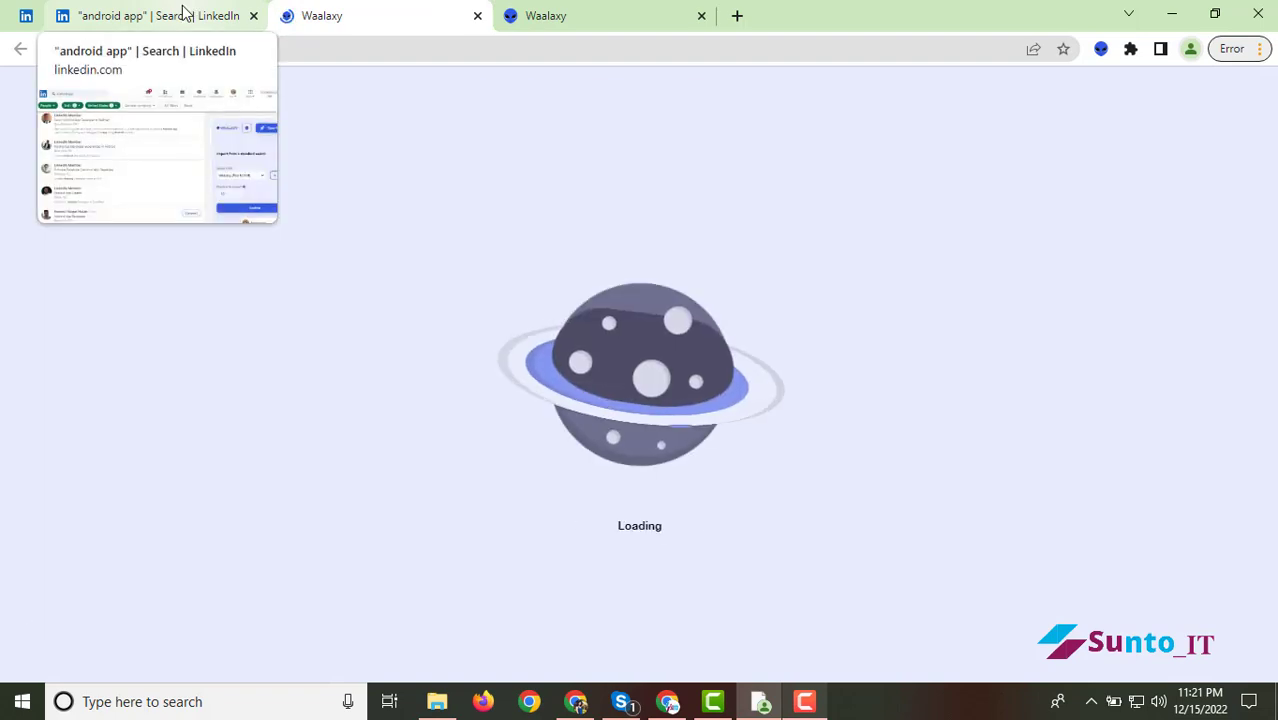
{"action": "left_click", "coordinate": [183, 12]}
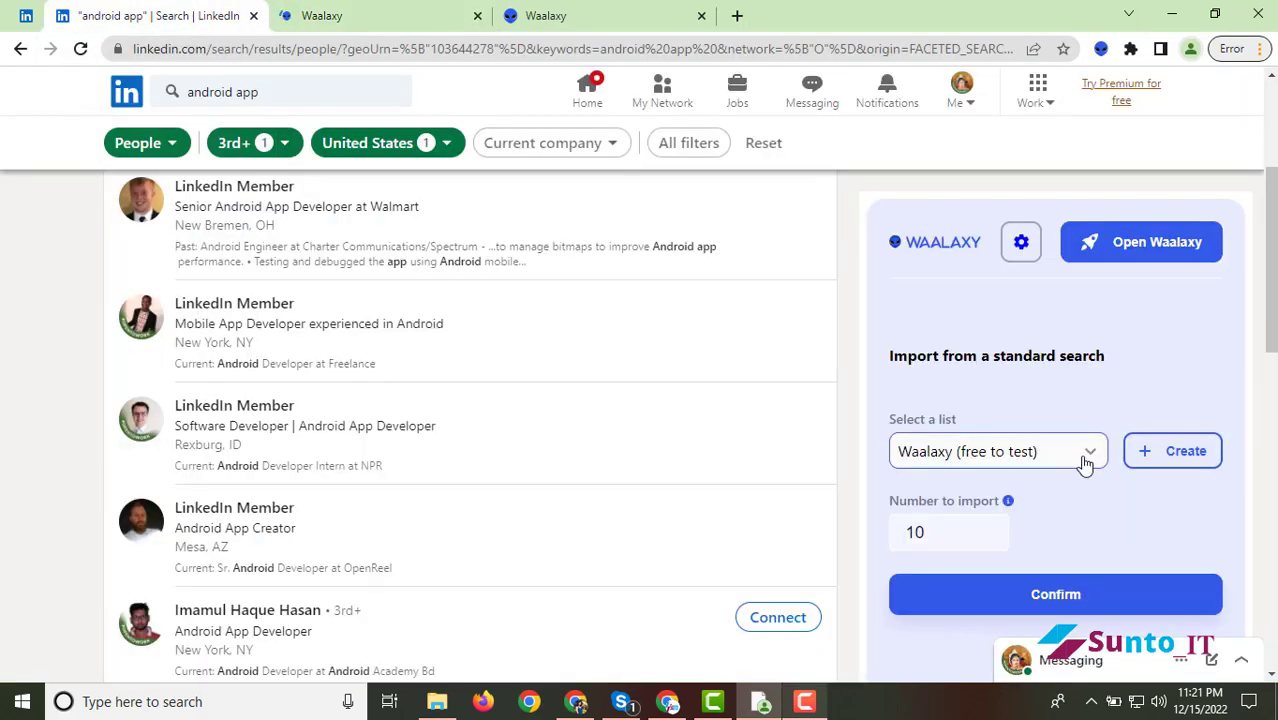
Step: Confirm the import of 10 prospects from the LinkedIn search into "Waalaxy (free to test)" once more
{"action": "scroll", "coordinate": [990, 480], "scroll_direction": "down", "scroll_amount": 3}
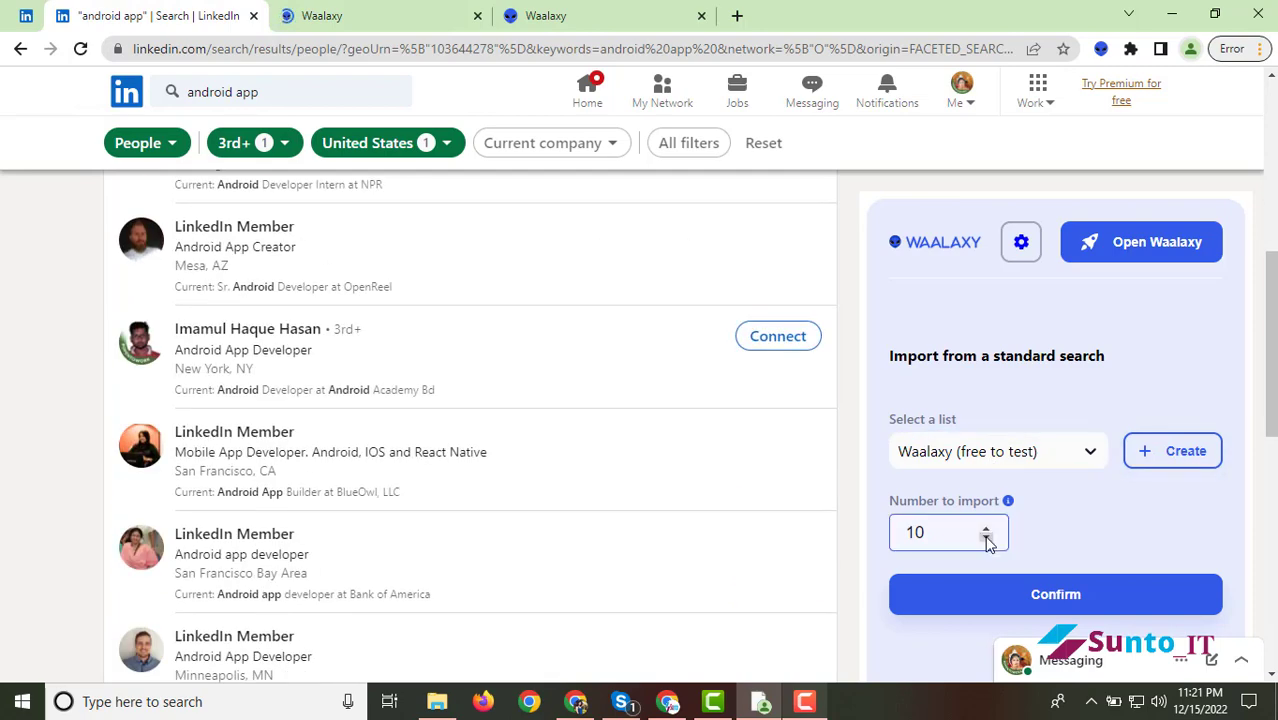
{"action": "scroll", "coordinate": [1120, 628], "scroll_direction": "down", "scroll_amount": 5}
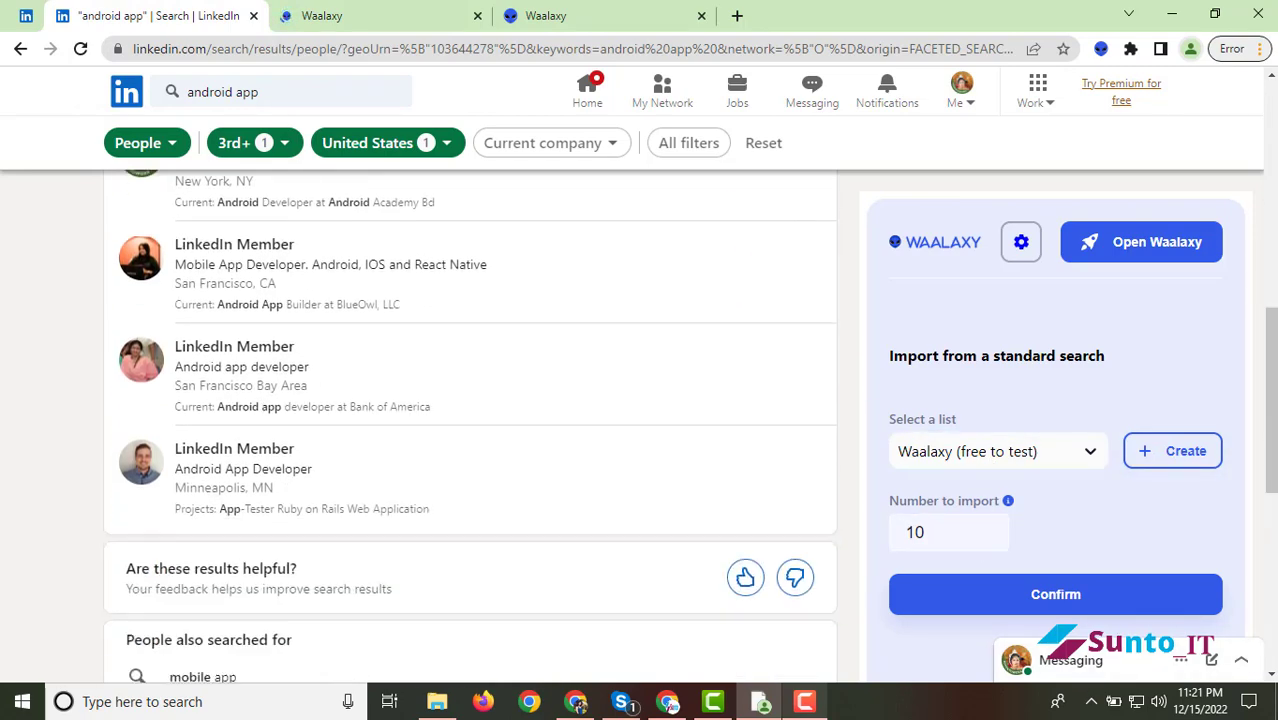
{"action": "scroll", "coordinate": [1203, 533], "scroll_direction": "up", "scroll_amount": 3}
{"action": "scroll", "coordinate": [1203, 533], "scroll_direction": "up", "scroll_amount": 1}
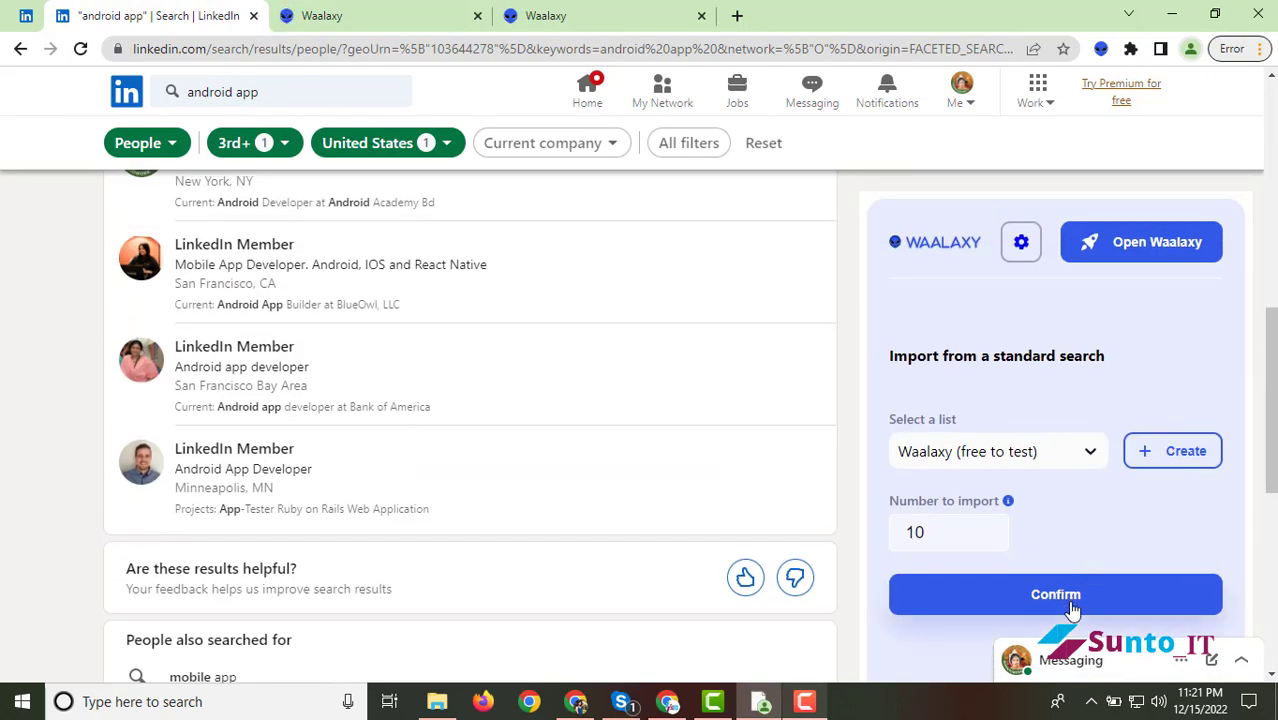
{"action": "left_click", "coordinate": [1115, 590]}
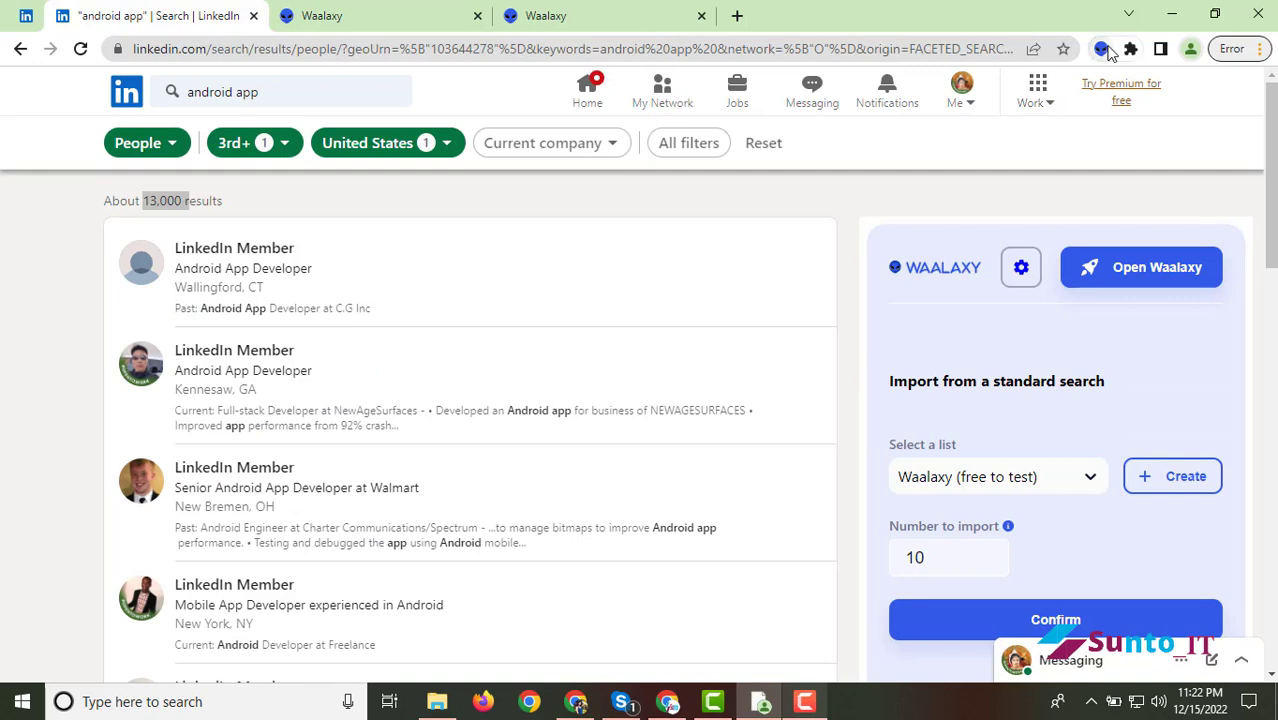
Step: Check the progress of the prospect import in the Waalaxy extension
{"action": "left_click", "coordinate": [1102, 50]}
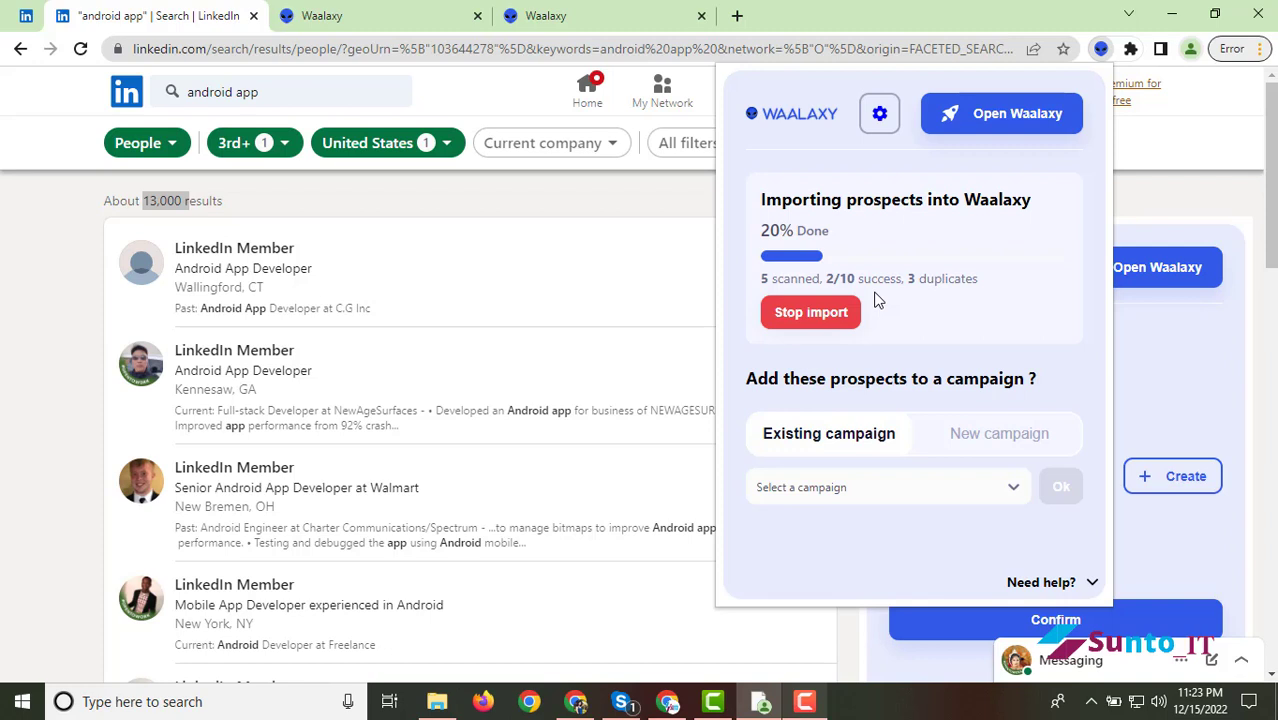
{"action": "left_click", "coordinate": [804, 701]}
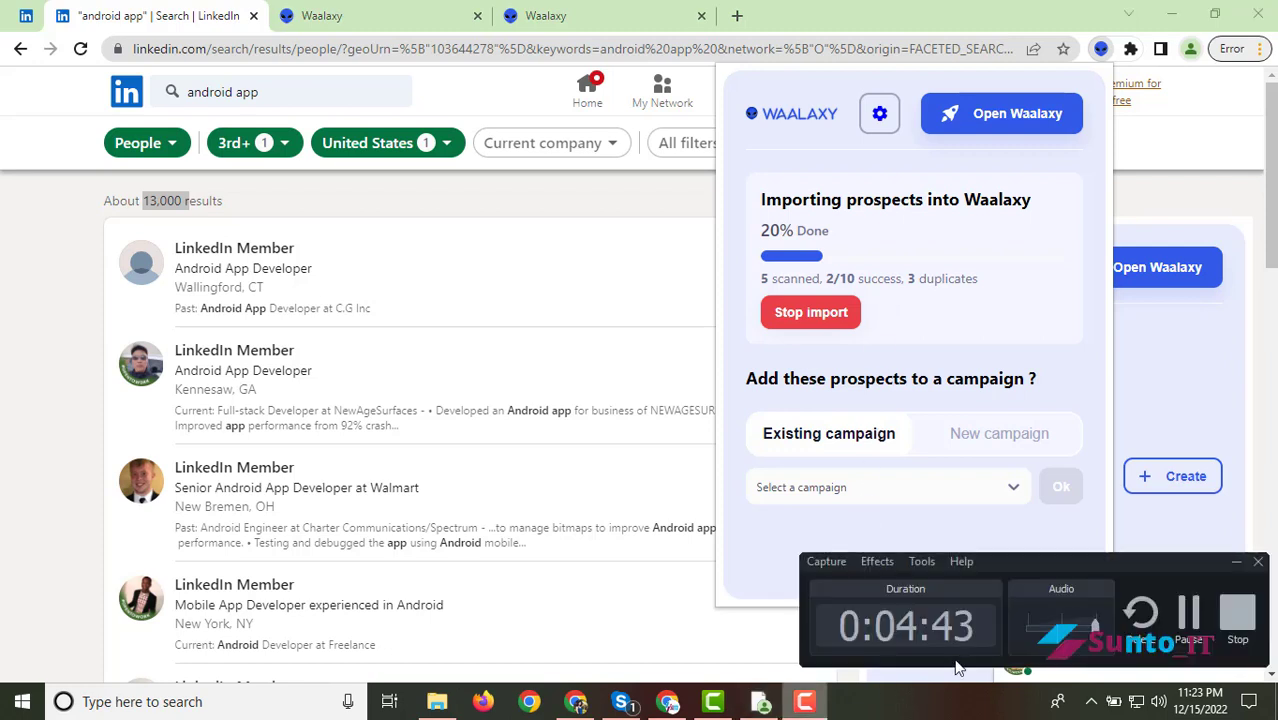
{"action": "left_click", "coordinate": [1200, 622]}
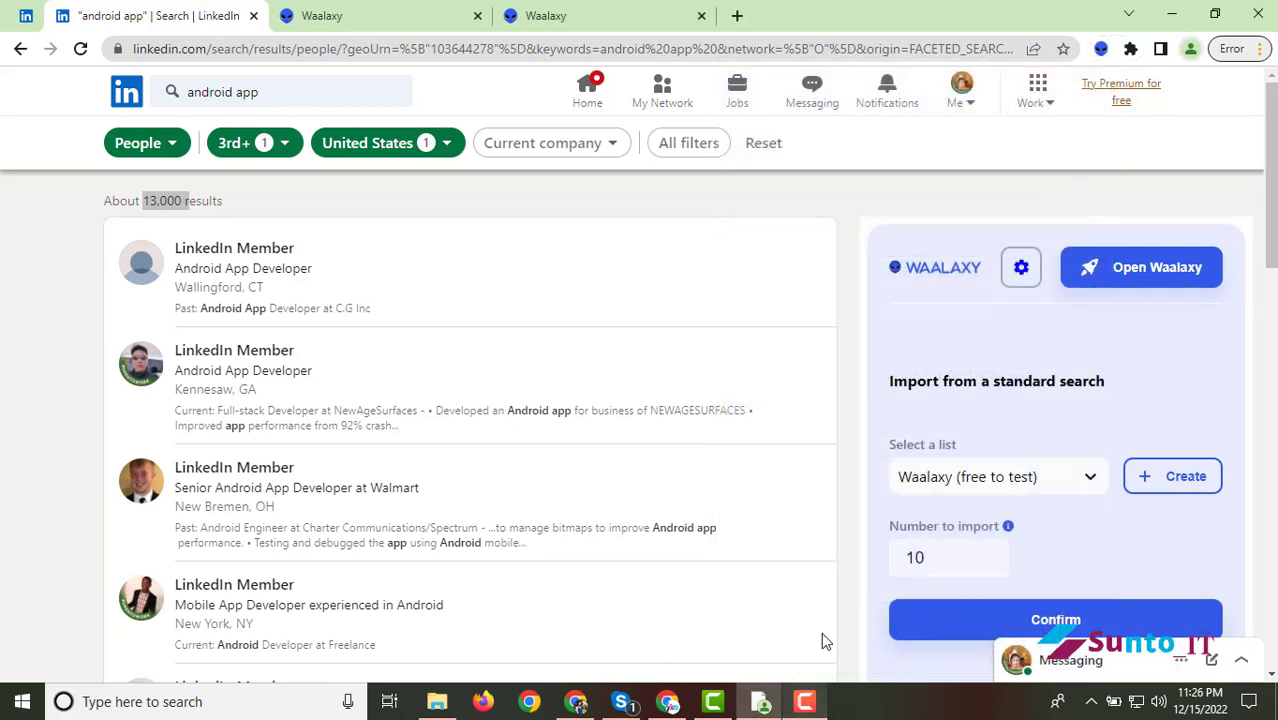
{"action": "left_click", "coordinate": [1103, 50]}
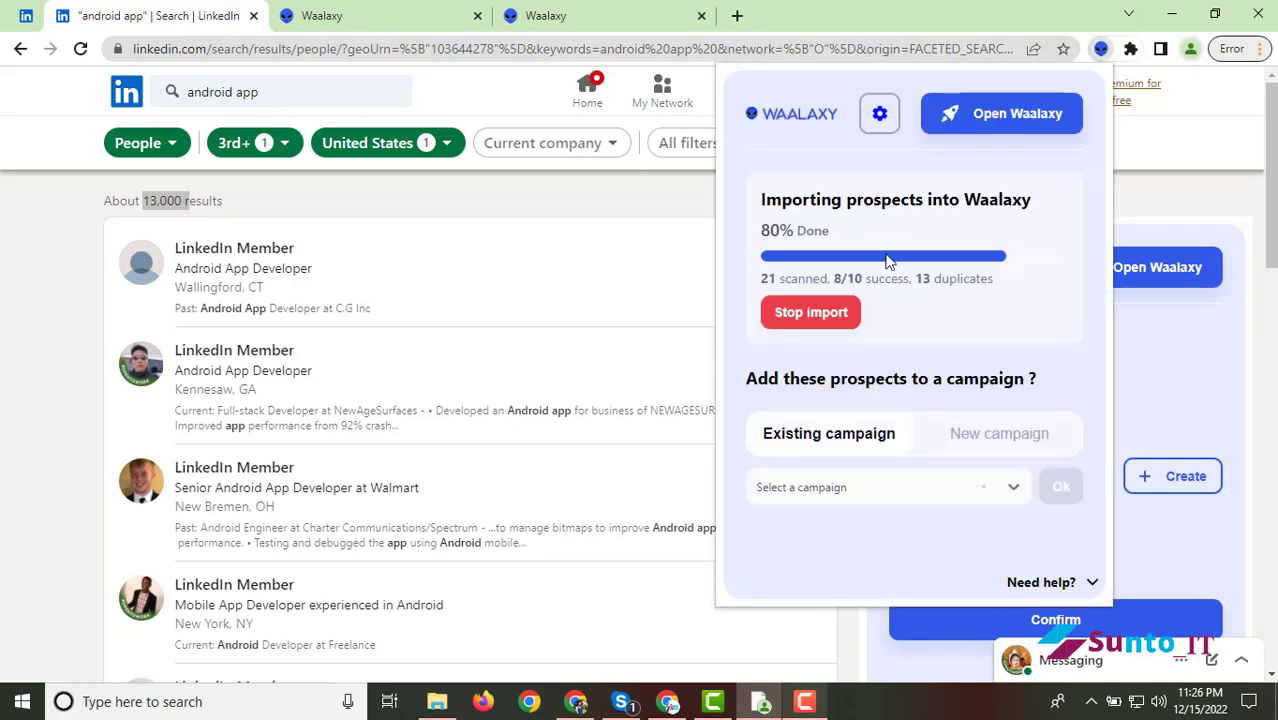
{"action": "left_click", "coordinate": [804, 701]}
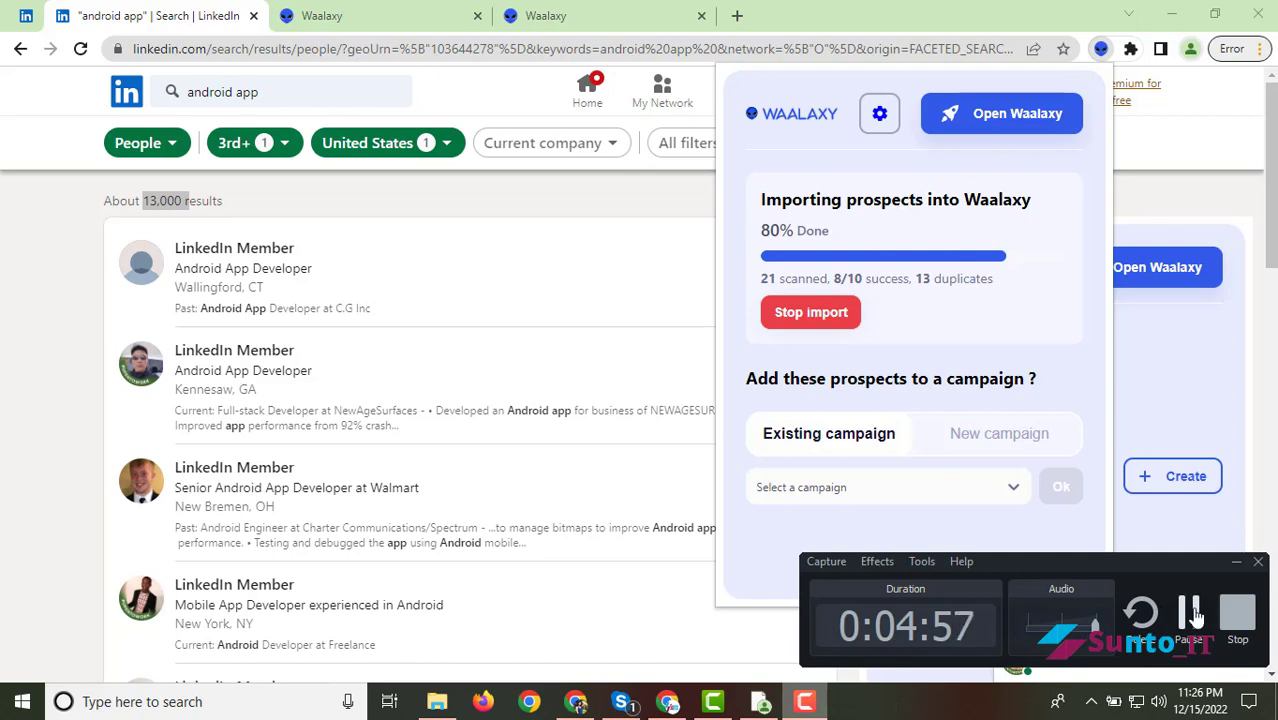
{"action": "left_click", "coordinate": [1196, 615]}
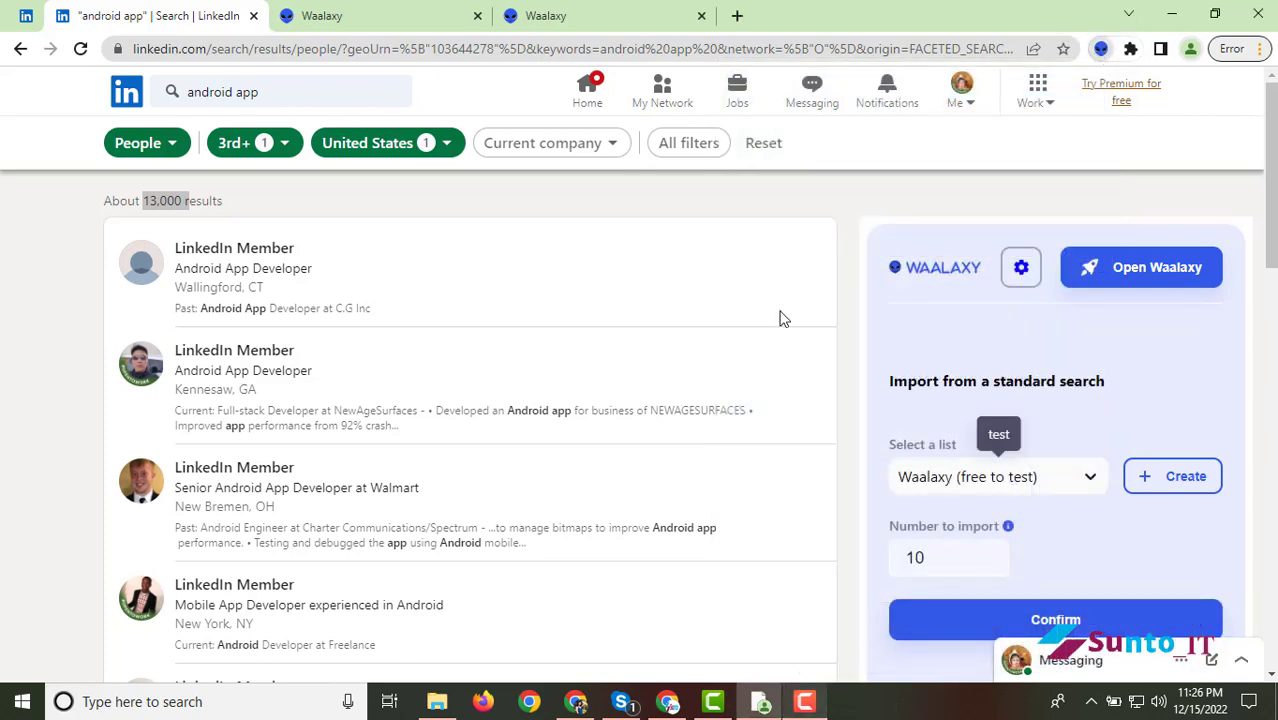
Step: Stop the prospect import in the Waalaxy extension and open the Waalaxy app
{"action": "left_click", "coordinate": [1101, 49]}
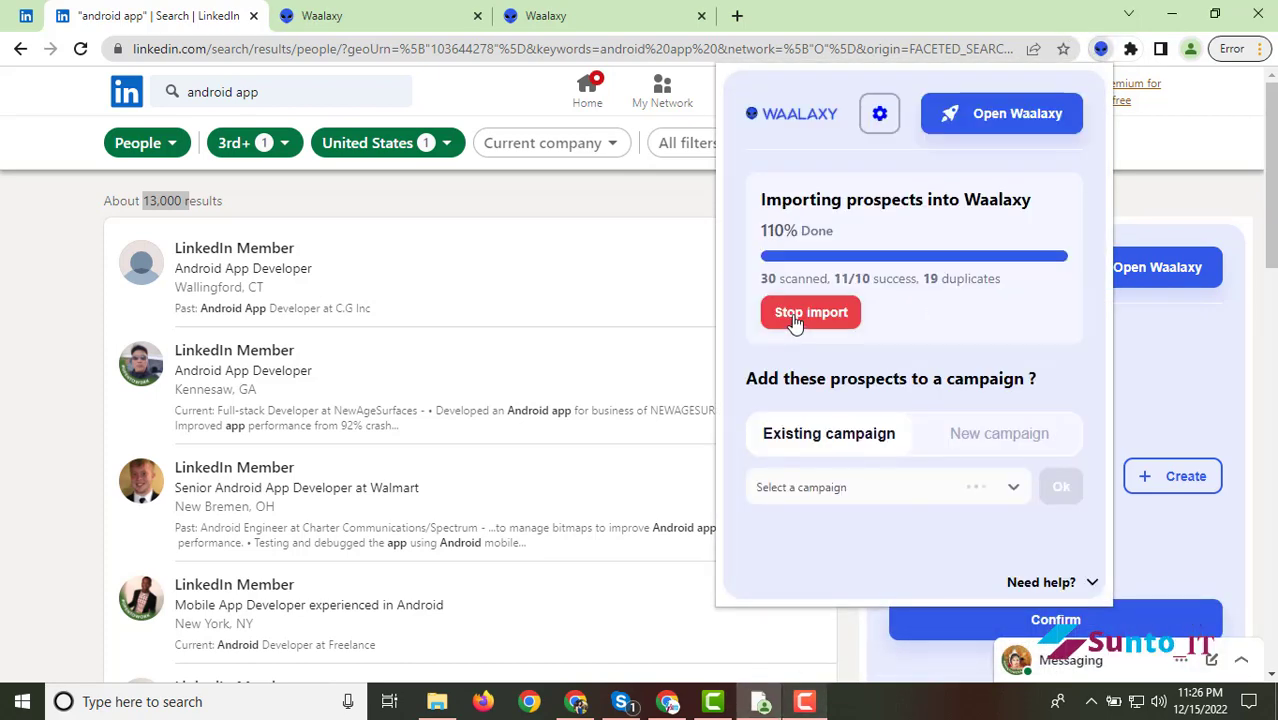
{"action": "left_click", "coordinate": [797, 317]}
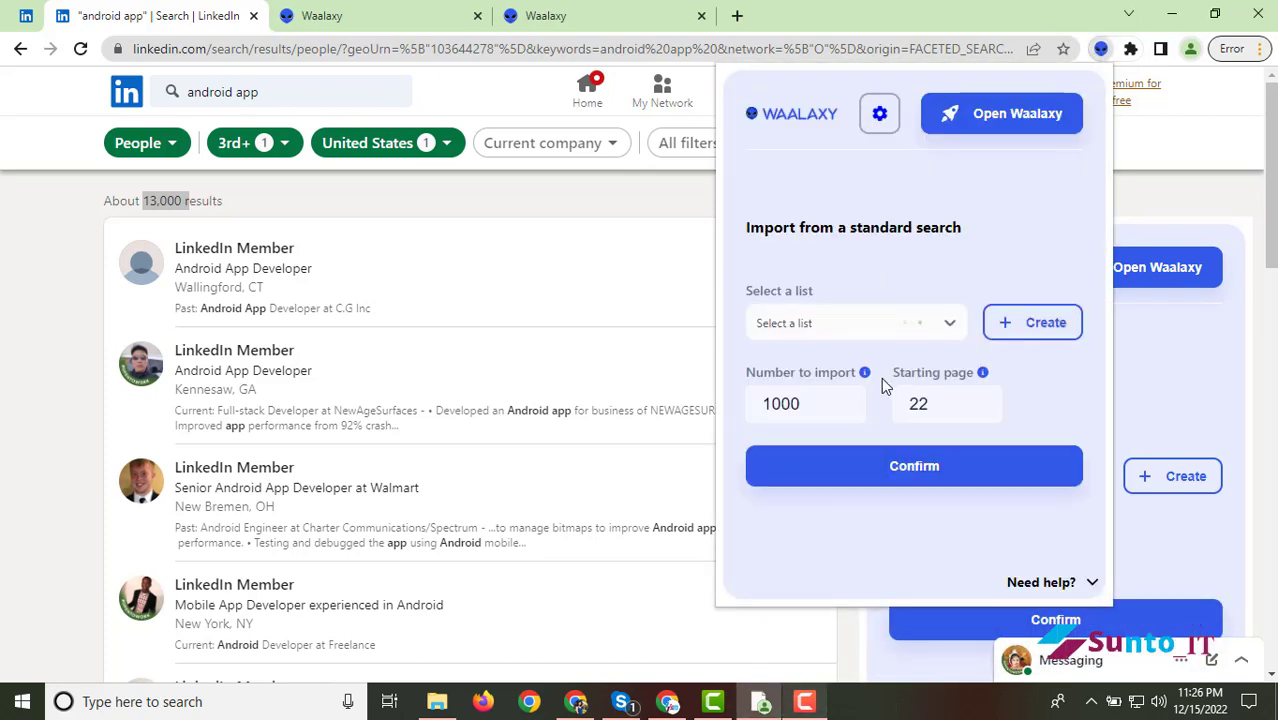
{"action": "left_click", "coordinate": [1005, 118]}
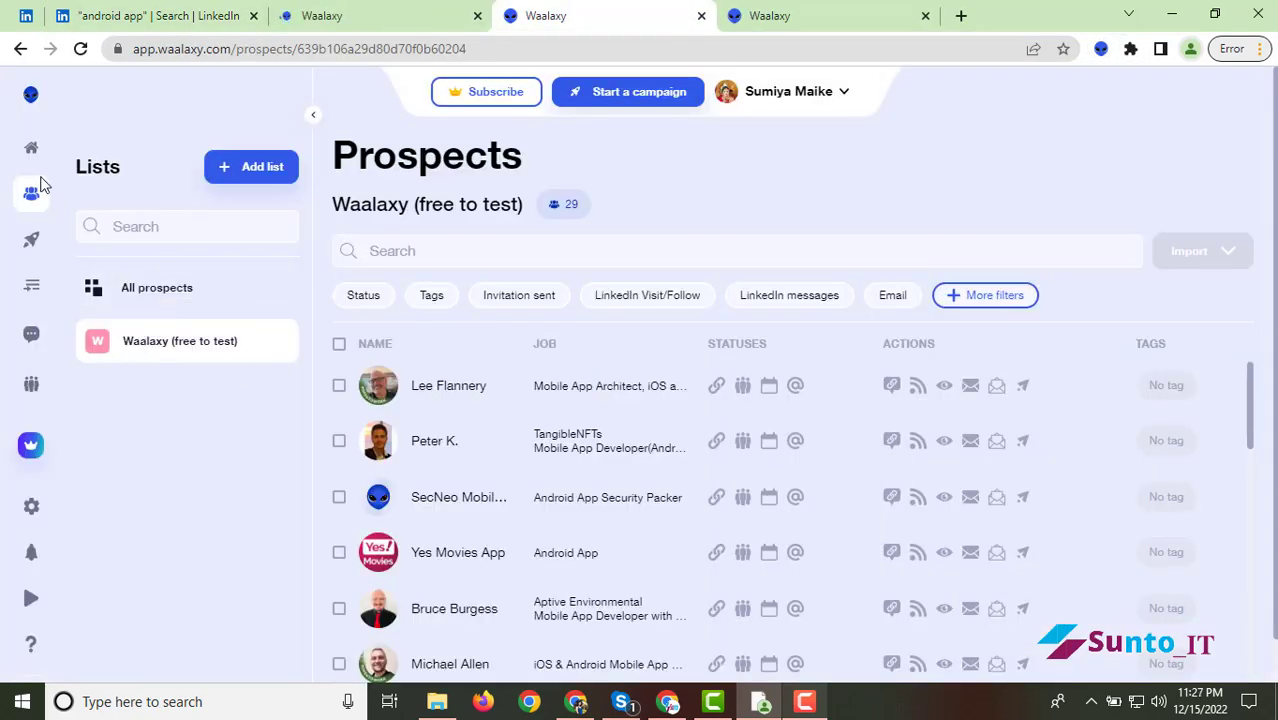
Step: Open the Prospects page in Waalaxy and close the redundant Waalaxy tab that is still loading
{"action": "left_click", "coordinate": [33, 96]}
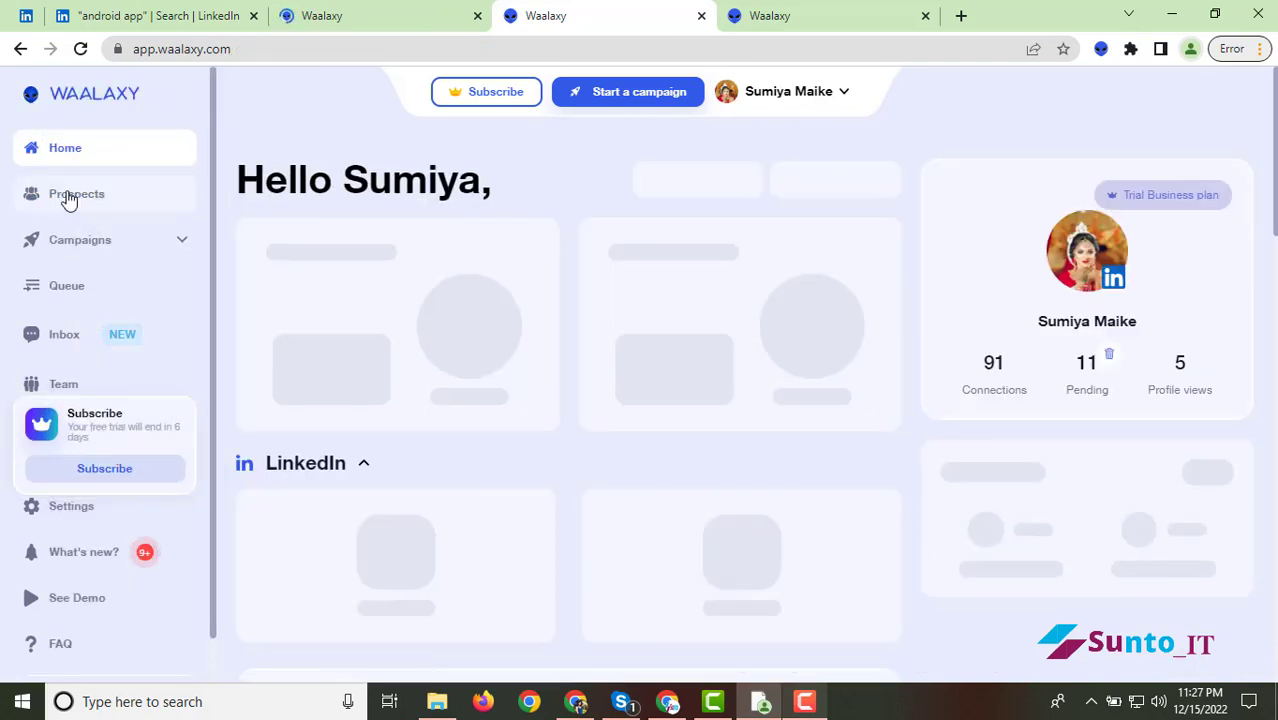
{"action": "left_click", "coordinate": [42, 198]}
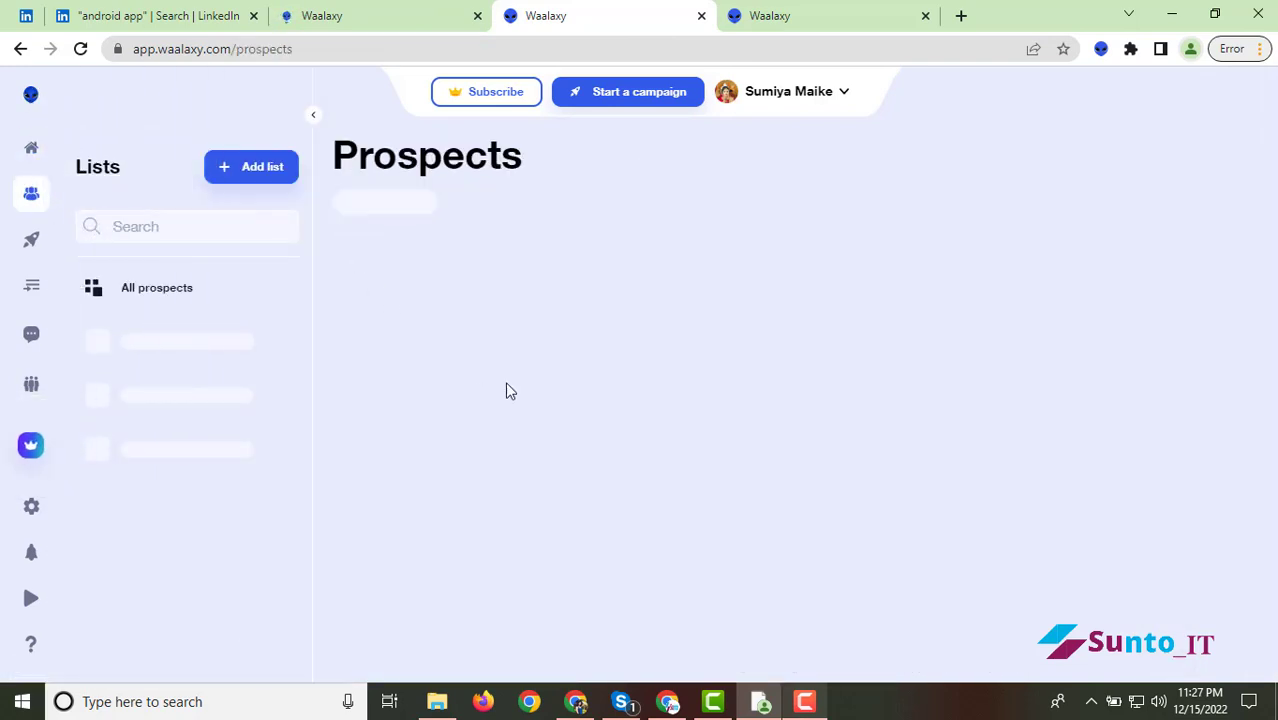
{"action": "left_click", "coordinate": [426, 14]}
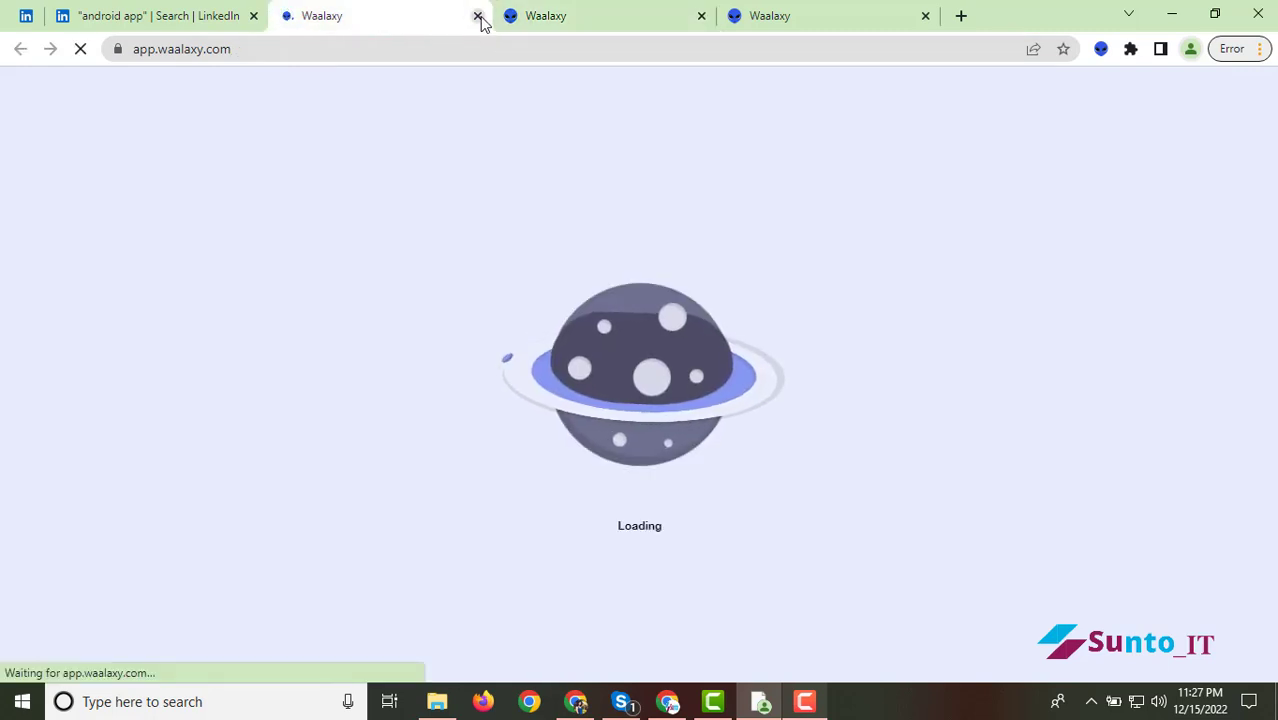
{"action": "left_click", "coordinate": [477, 15]}
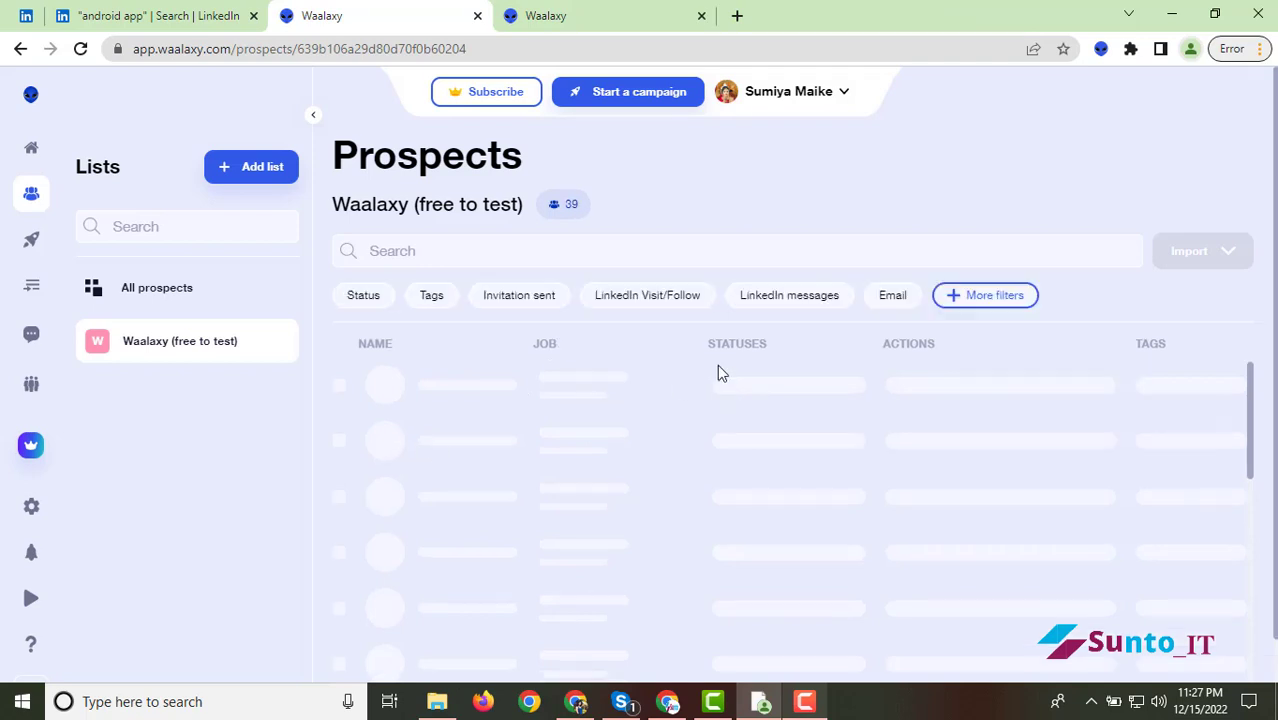
Step: Collapse the Lists sidebar and select the first four prospects in the "Waalaxy (free to test)" list
{"action": "left_click", "coordinate": [312, 116]}
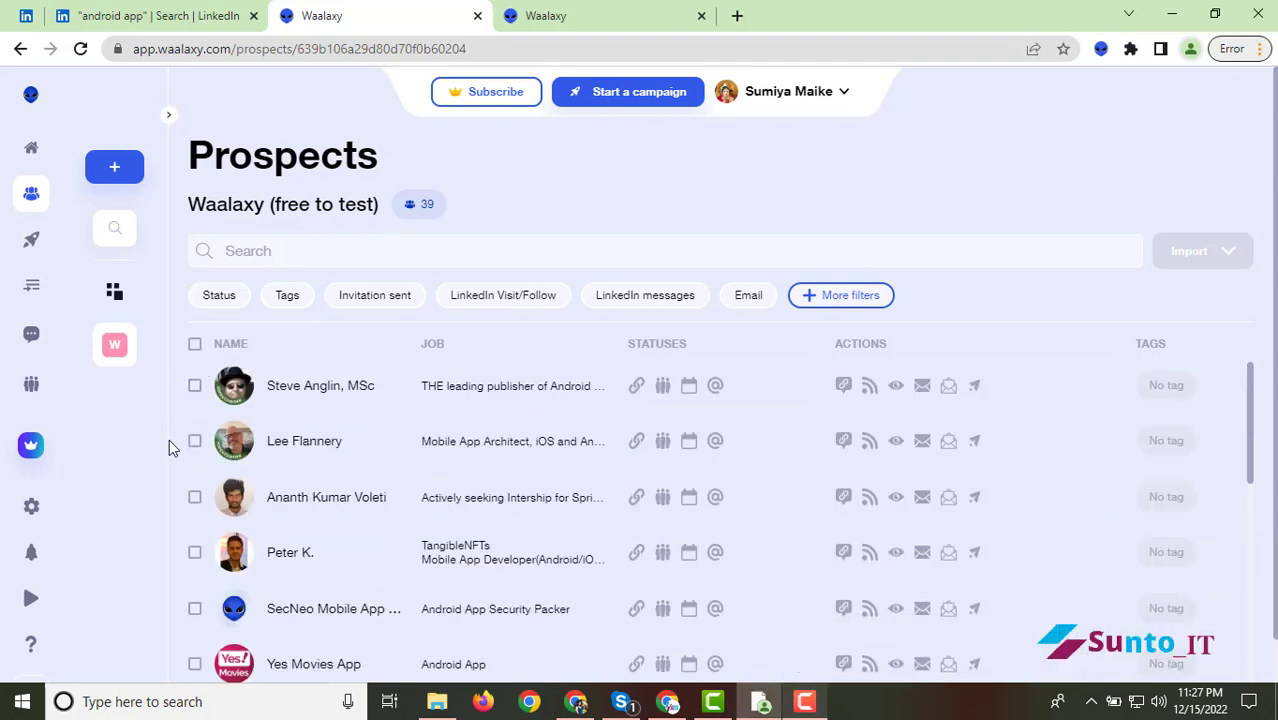
{"action": "left_click", "coordinate": [194, 441]}
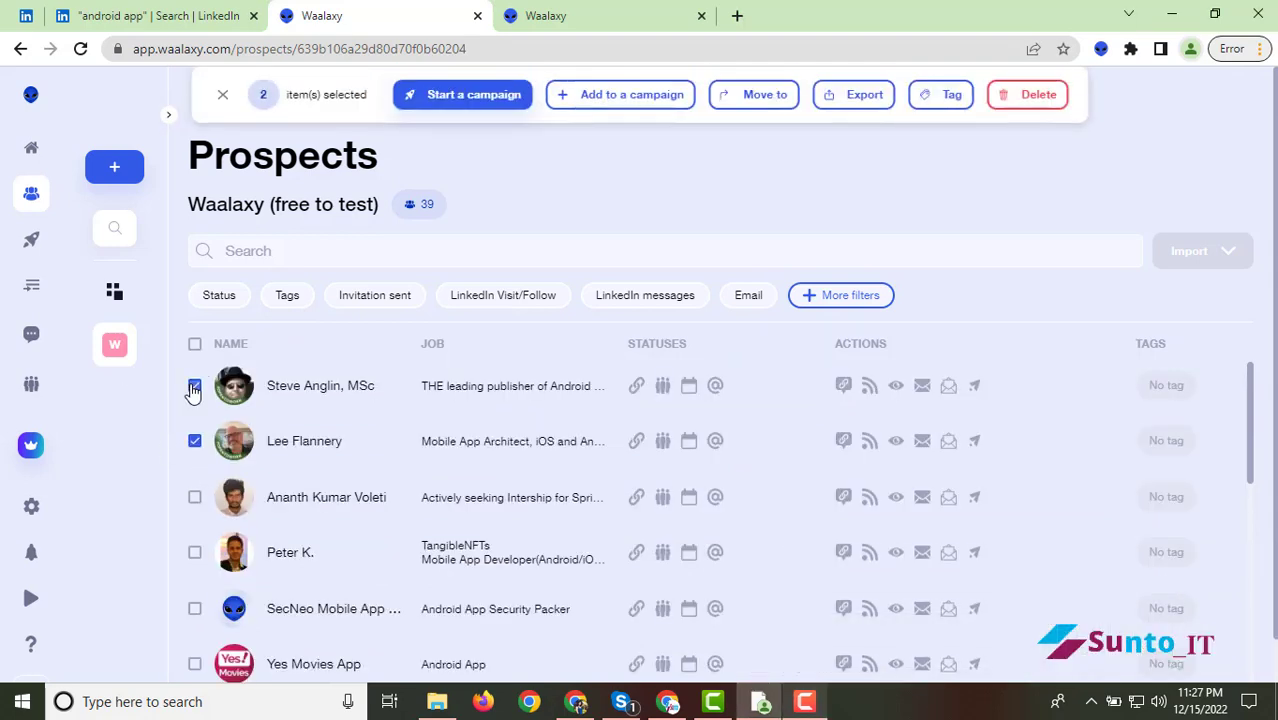
{"action": "left_click", "coordinate": [195, 499]}
{"action": "left_click", "coordinate": [194, 552]}
{"action": "scroll", "coordinate": [594, 597], "scroll_direction": "down", "scroll_amount": 2}
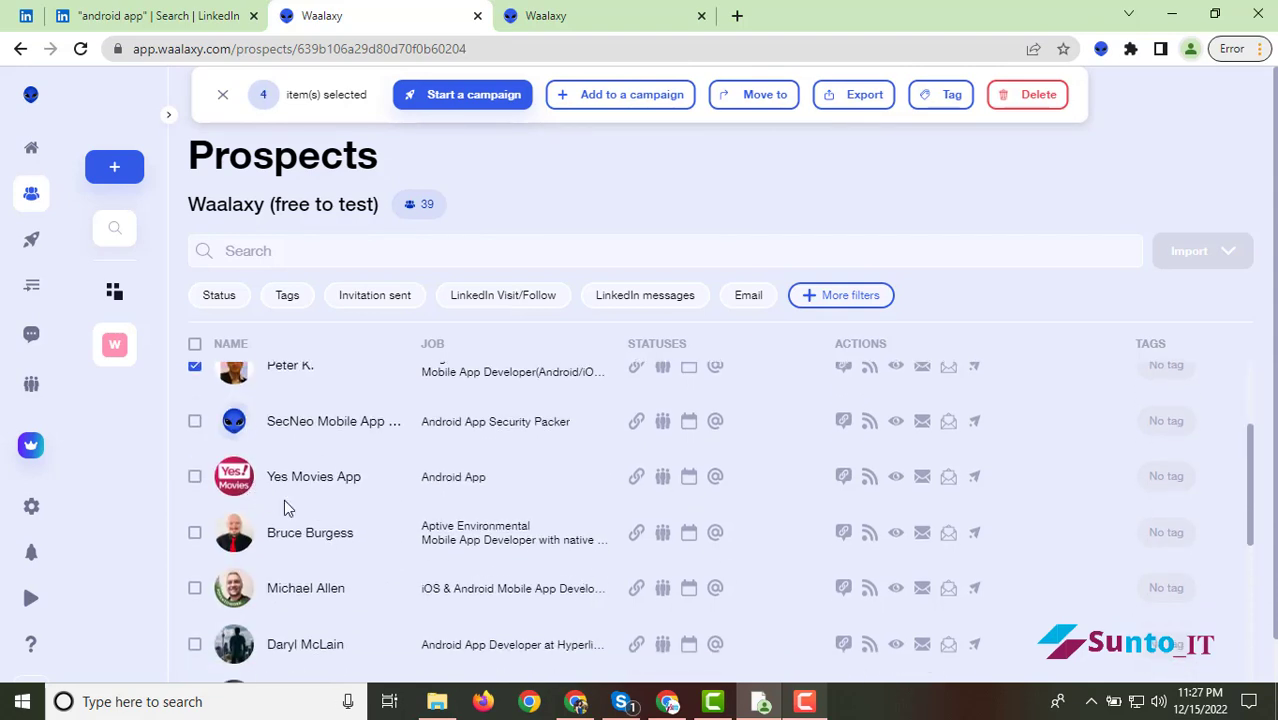
{"action": "scroll", "coordinate": [376, 505], "scroll_direction": "up", "scroll_amount": 2}
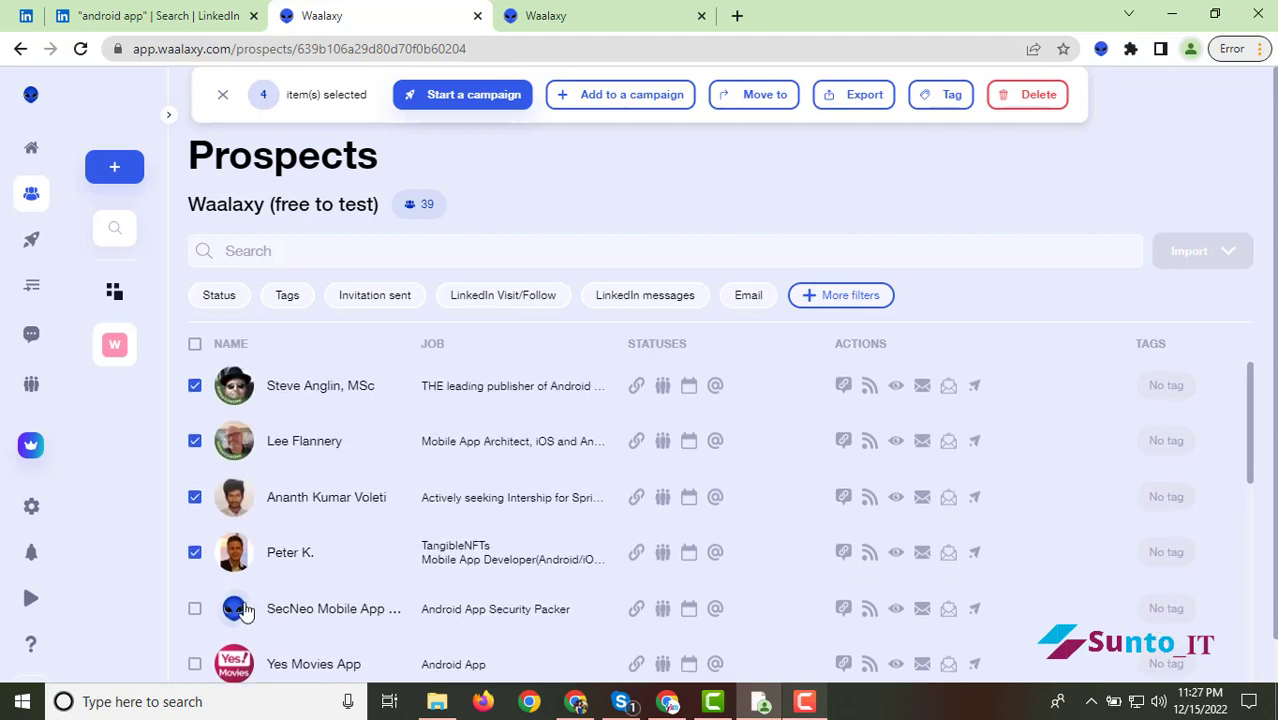
Step: Add Yes Movies App and the six prospects listed directly below it to the selection
{"action": "scroll", "coordinate": [405, 574], "scroll_direction": "down", "scroll_amount": 1}
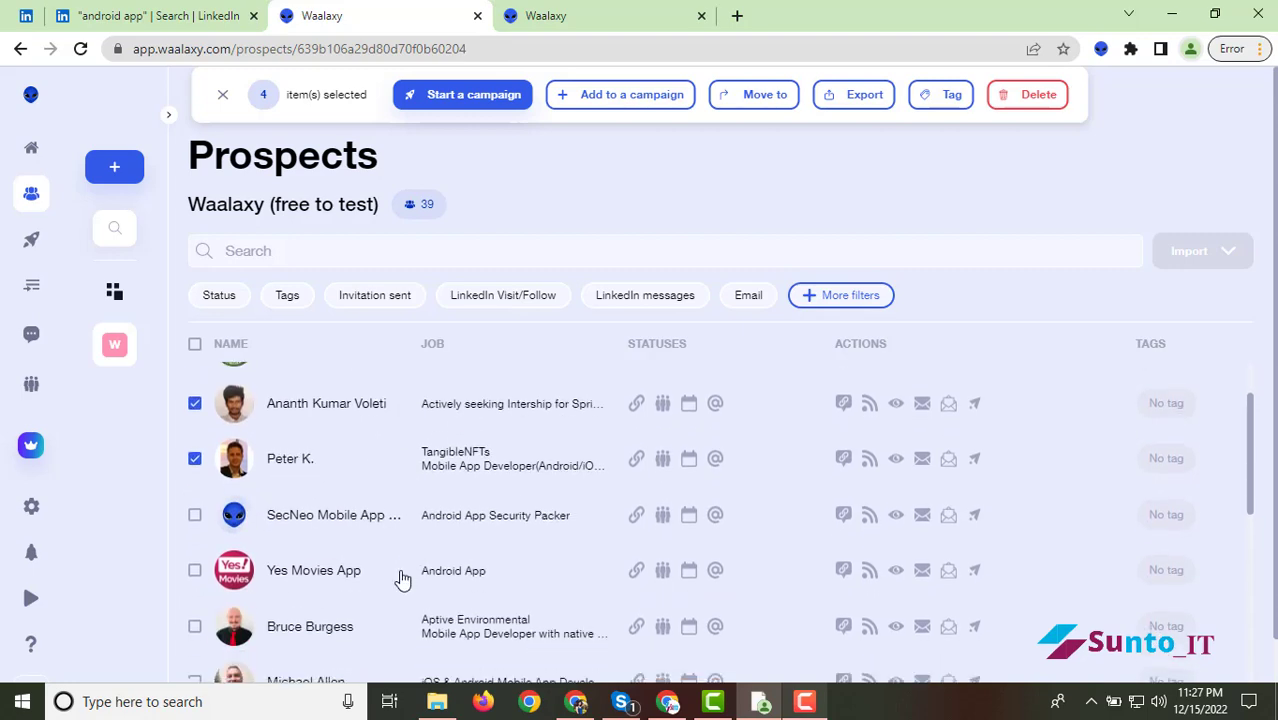
{"action": "left_click", "coordinate": [194, 570]}
{"action": "scroll", "coordinate": [442, 550], "scroll_direction": "down", "scroll_amount": 2}
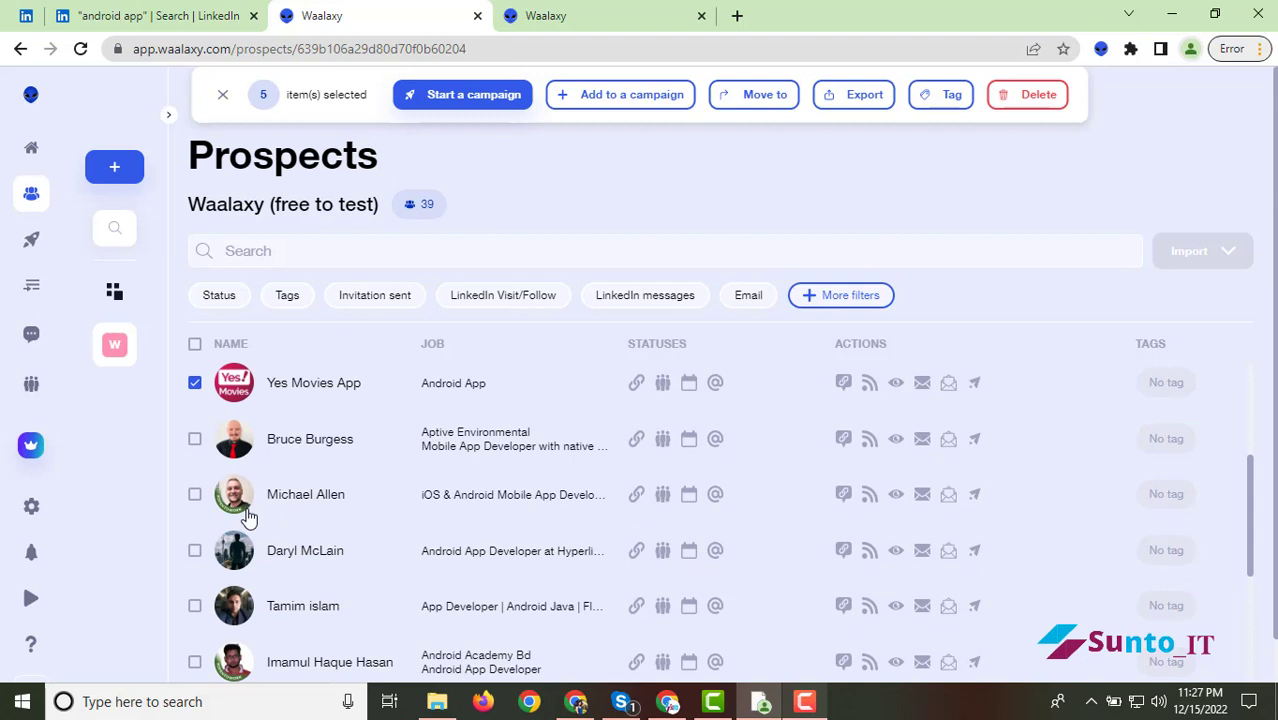
{"action": "left_click", "coordinate": [194, 494]}
{"action": "left_click", "coordinate": [194, 439]}
{"action": "left_click", "coordinate": [194, 551]}
{"action": "left_click", "coordinate": [194, 605]}
{"action": "scroll", "coordinate": [280, 538], "scroll_direction": "down", "scroll_amount": 2}
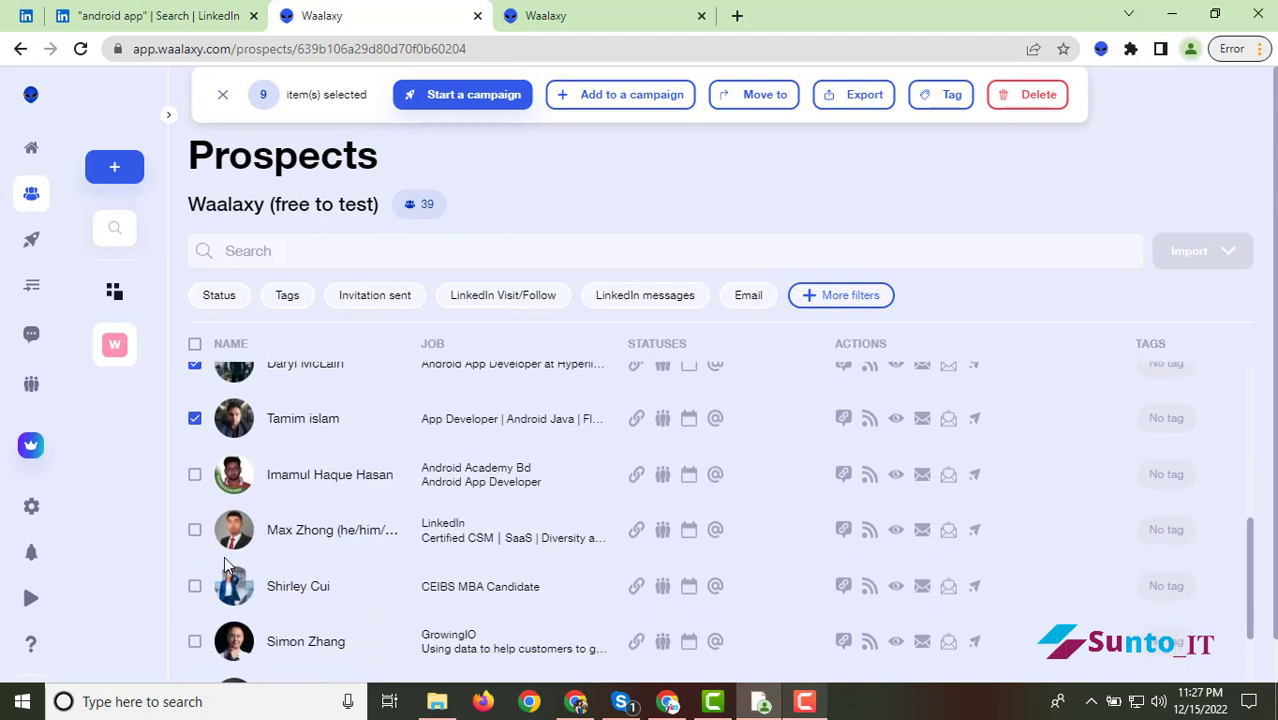
{"action": "left_click", "coordinate": [194, 533]}
{"action": "left_click", "coordinate": [194, 475]}
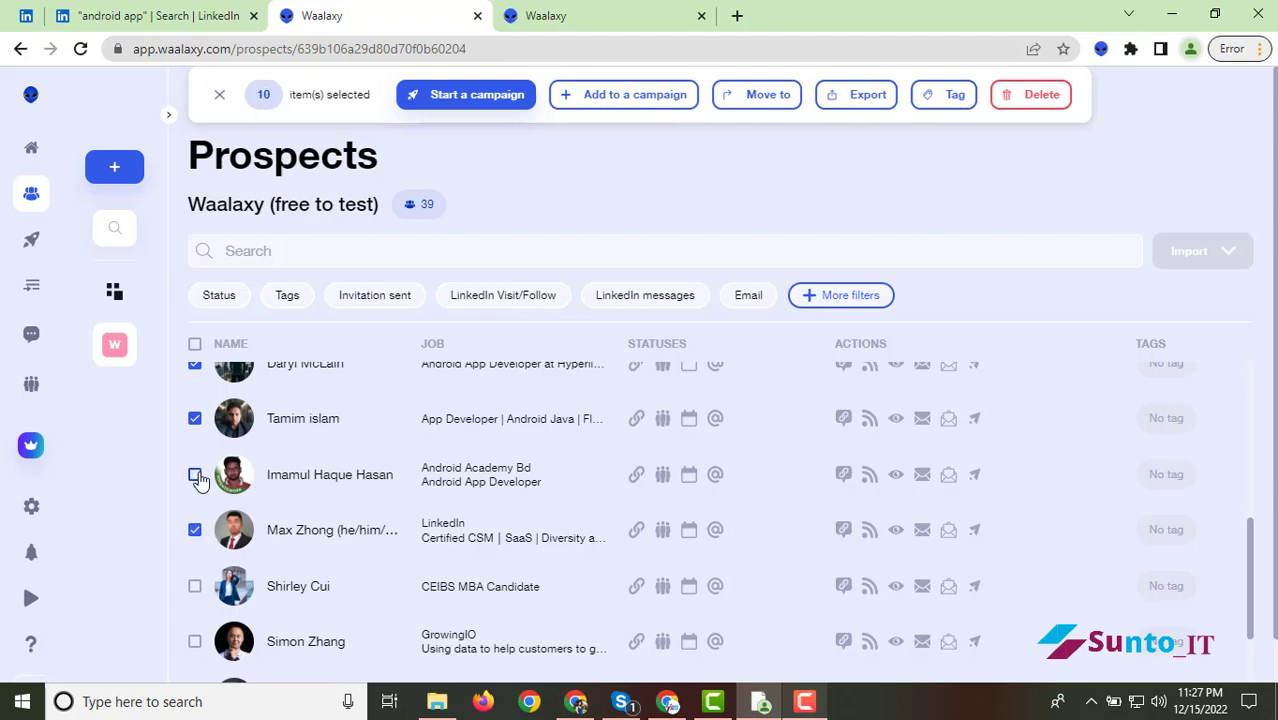
{"action": "scroll", "coordinate": [197, 480], "scroll_direction": "up", "scroll_amount": 5}
{"action": "scroll", "coordinate": [199, 510], "scroll_direction": "down", "scroll_amount": 3}
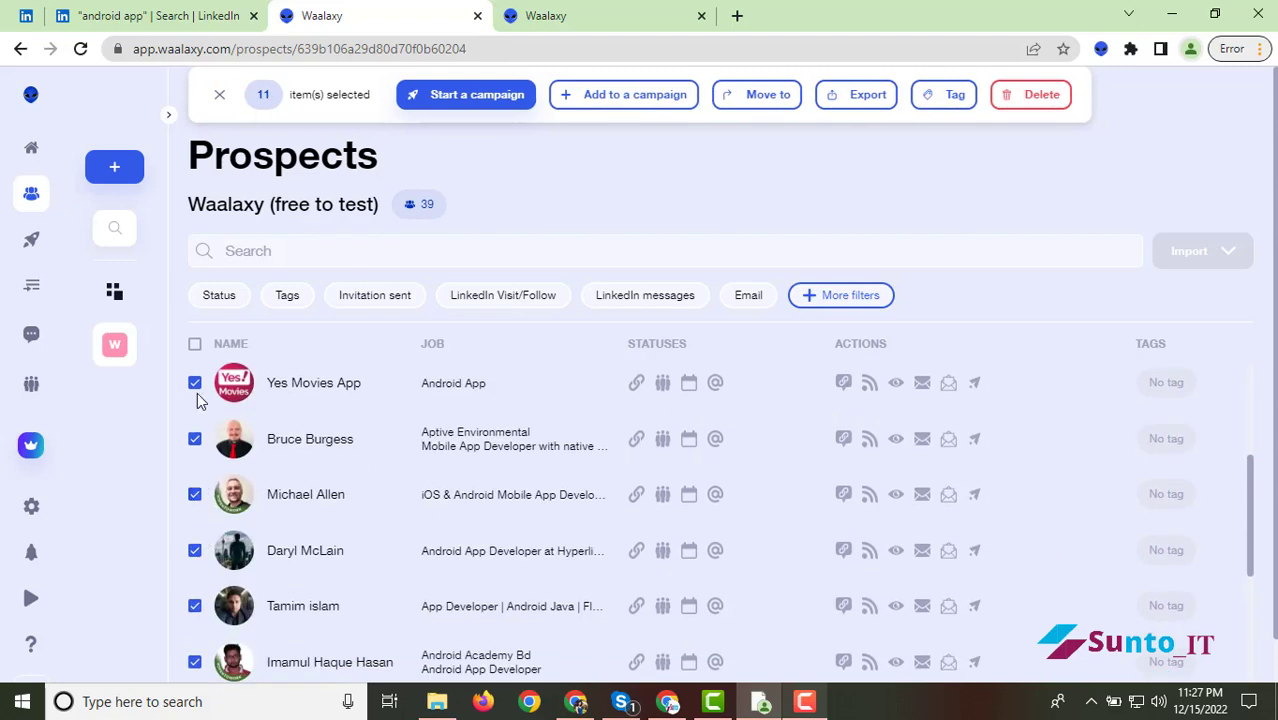
Step: Start an "Invitation + 2 messages" campaign for the selected prospects, keeping the default campaign name, and review the added prospects
{"action": "left_click", "coordinate": [465, 100]}
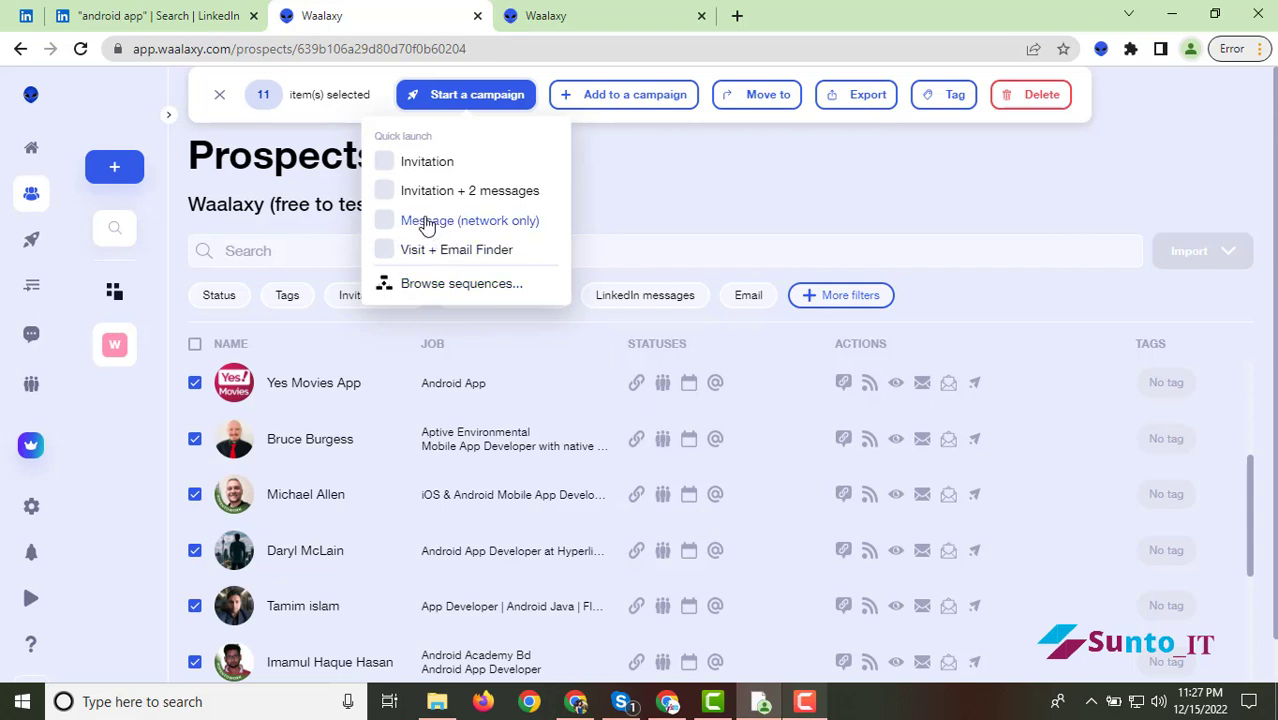
{"action": "left_click", "coordinate": [493, 199]}
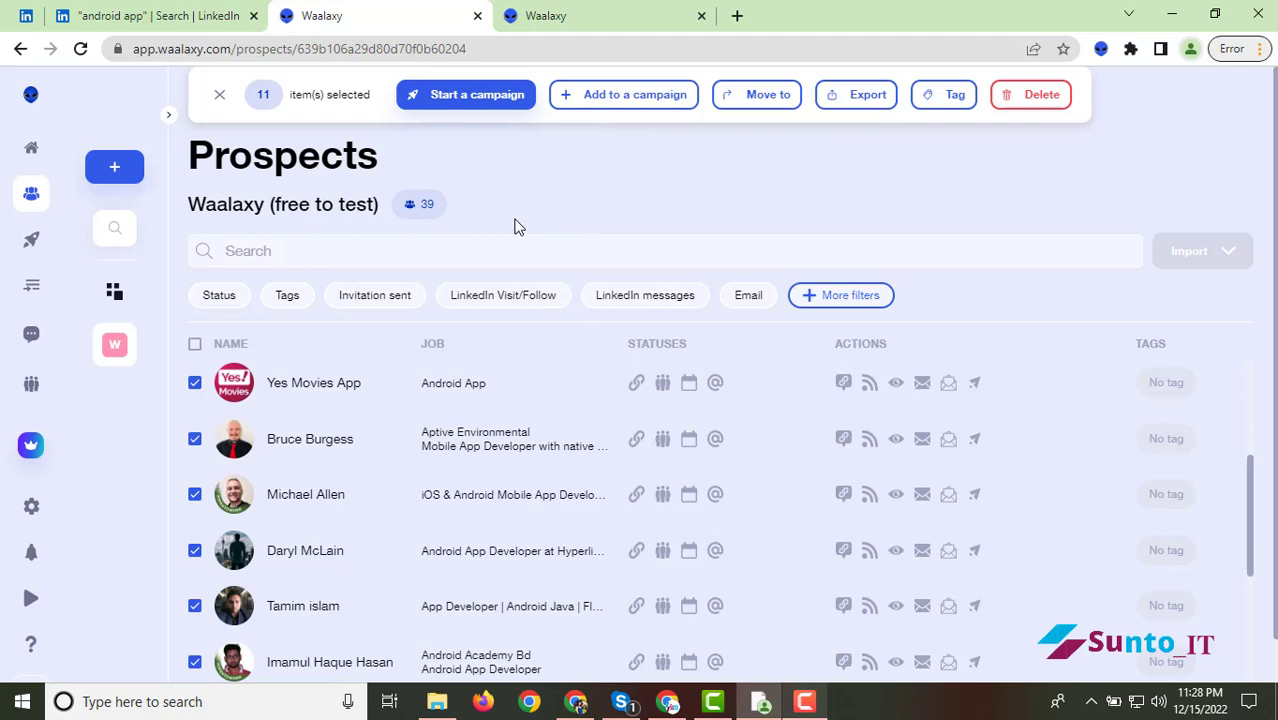
{"action": "left_click", "coordinate": [468, 96]}
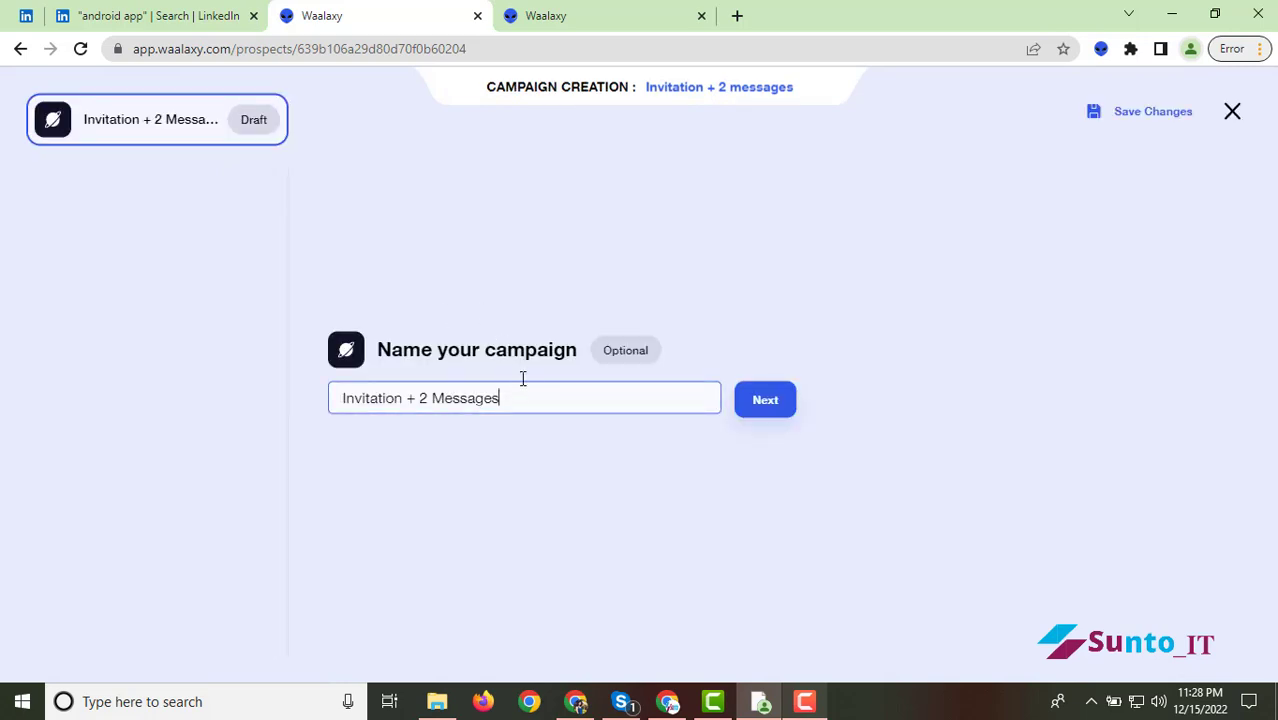
{"action": "left_click", "coordinate": [768, 402]}
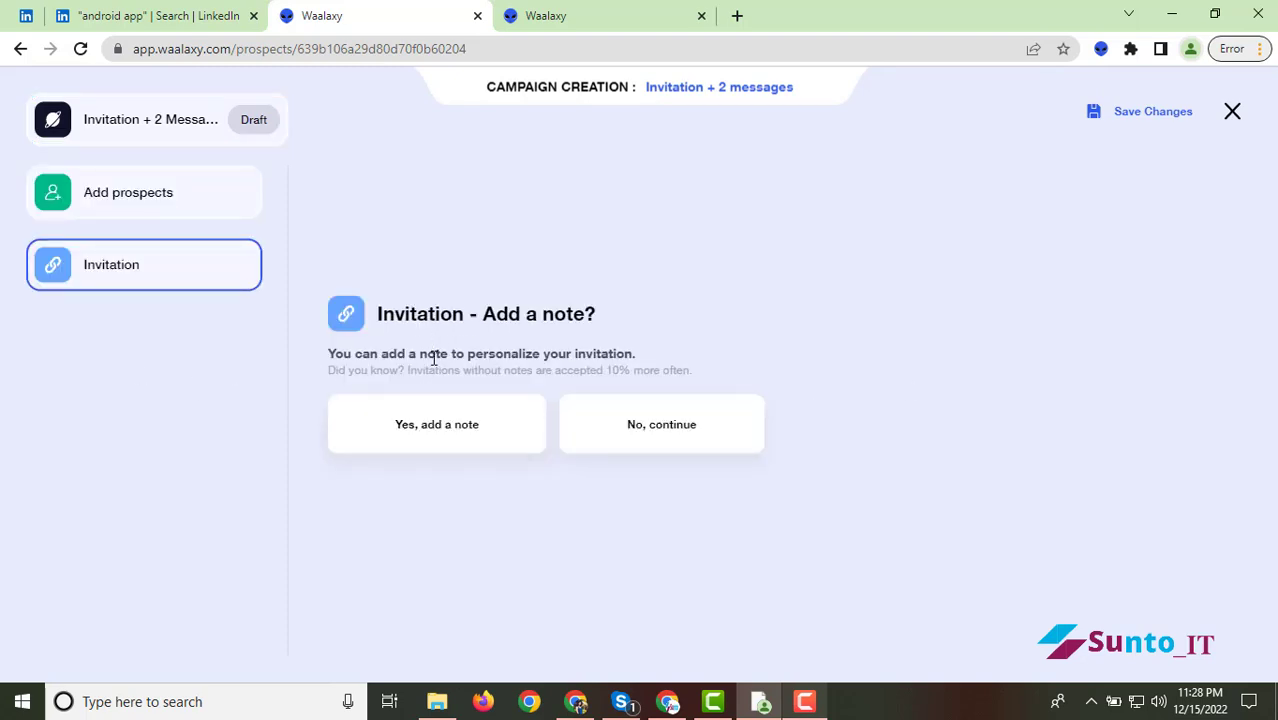
{"action": "left_click", "coordinate": [122, 188]}
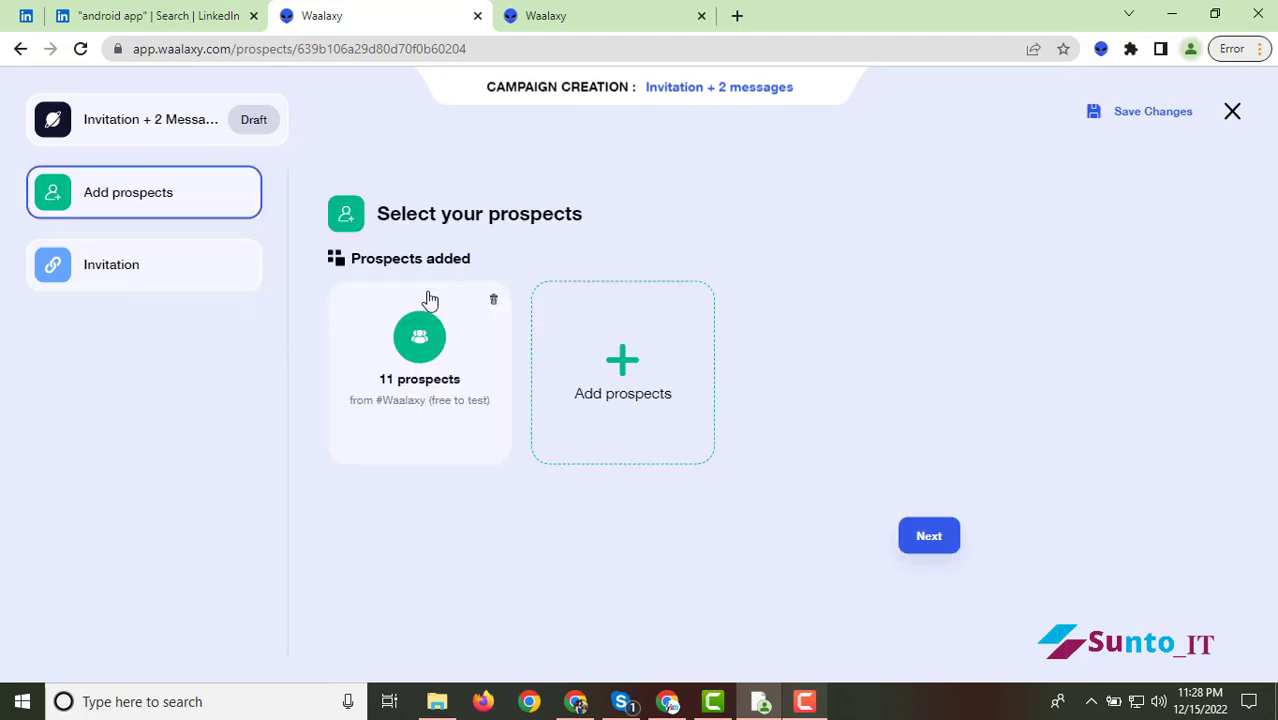
{"action": "left_click", "coordinate": [148, 276]}
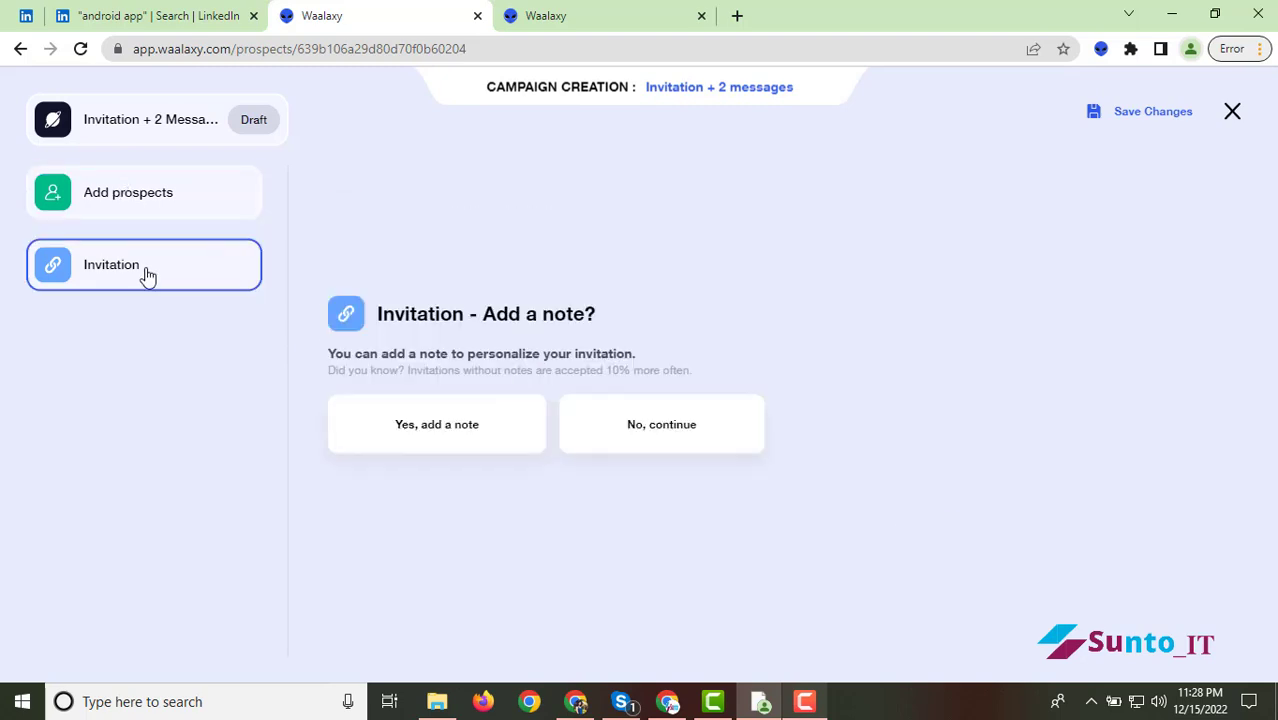
Step: Choose to add a note to the invitation, check the template options, and begin the note with "hi,"
{"action": "left_click", "coordinate": [474, 430]}
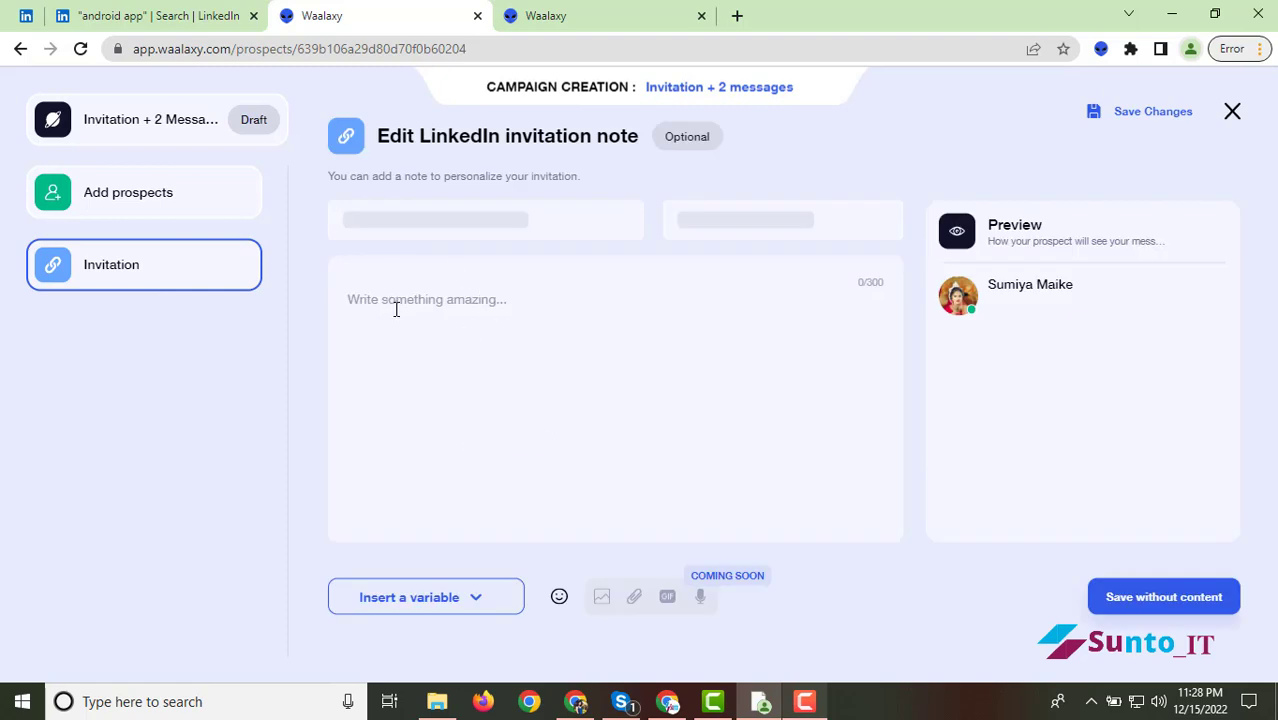
{"action": "left_click", "coordinate": [766, 232]}
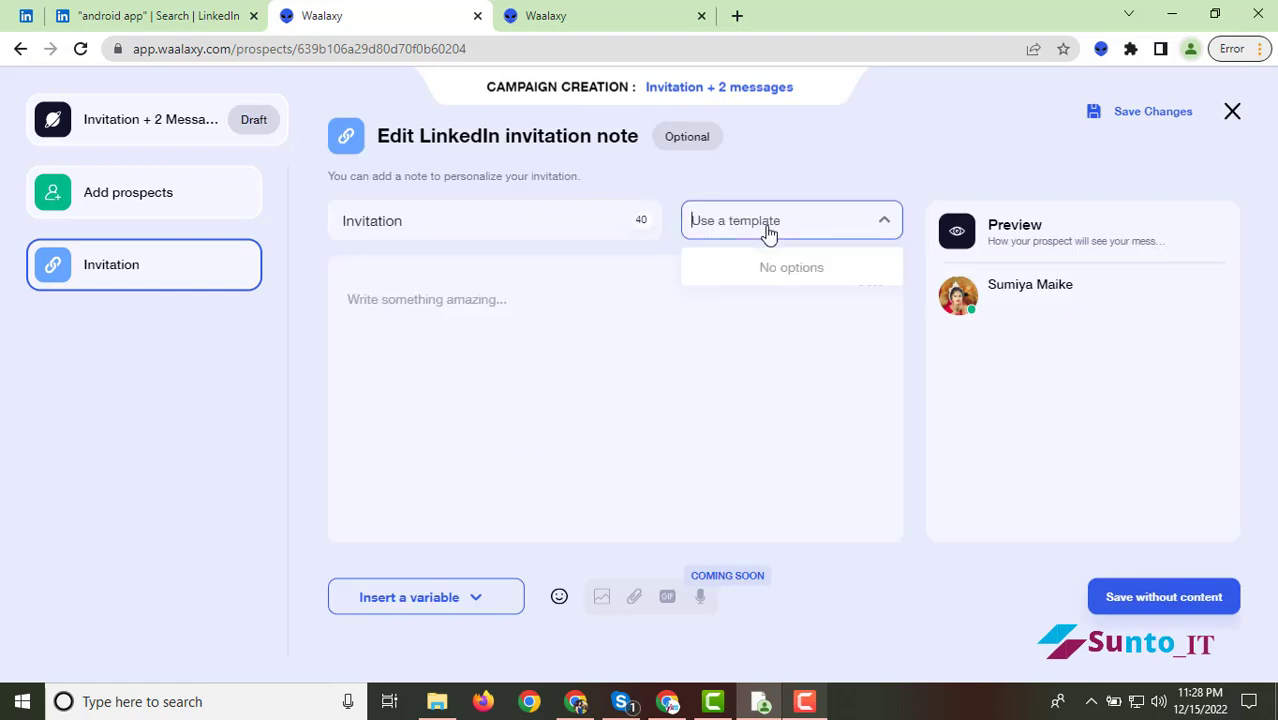
{"action": "left_click", "coordinate": [395, 224]}
{"action": "key", "text": "ctrl+a"}
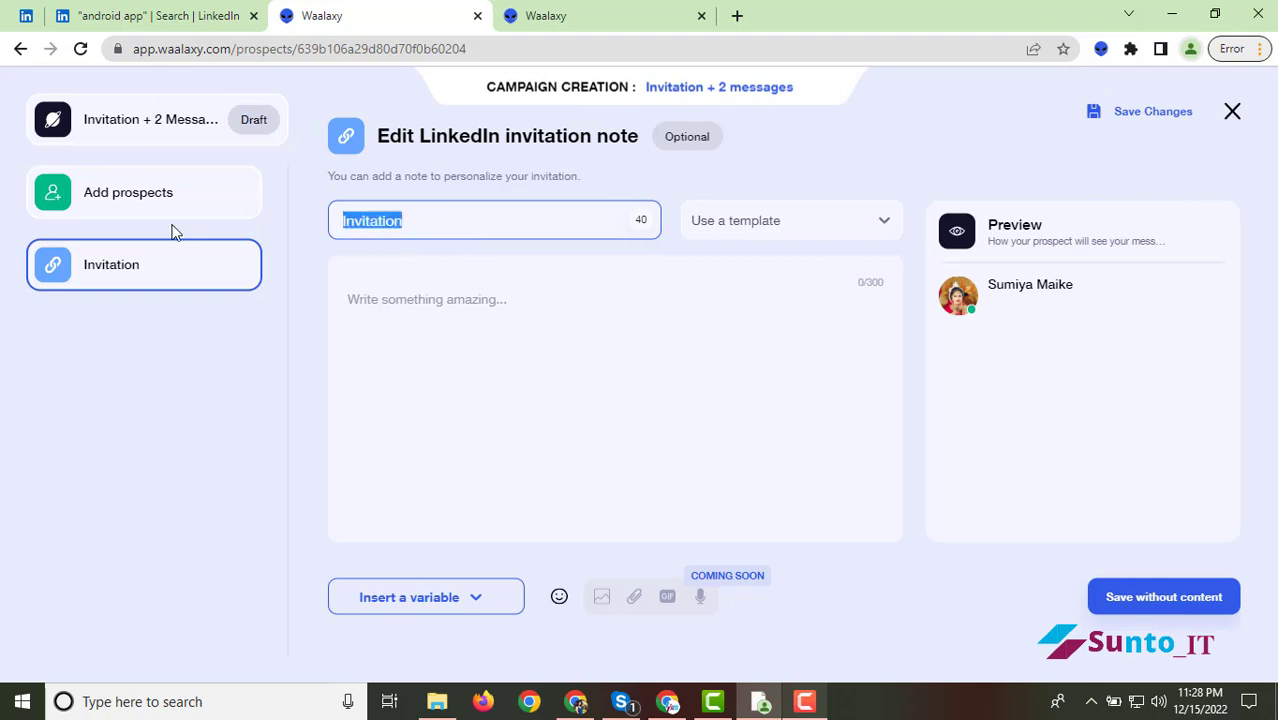
{"action": "left_click", "coordinate": [575, 363]}
{"action": "double_click", "coordinate": [641, 224]}
{"action": "left_click", "coordinate": [490, 219]}
{"action": "left_click", "coordinate": [405, 343]}
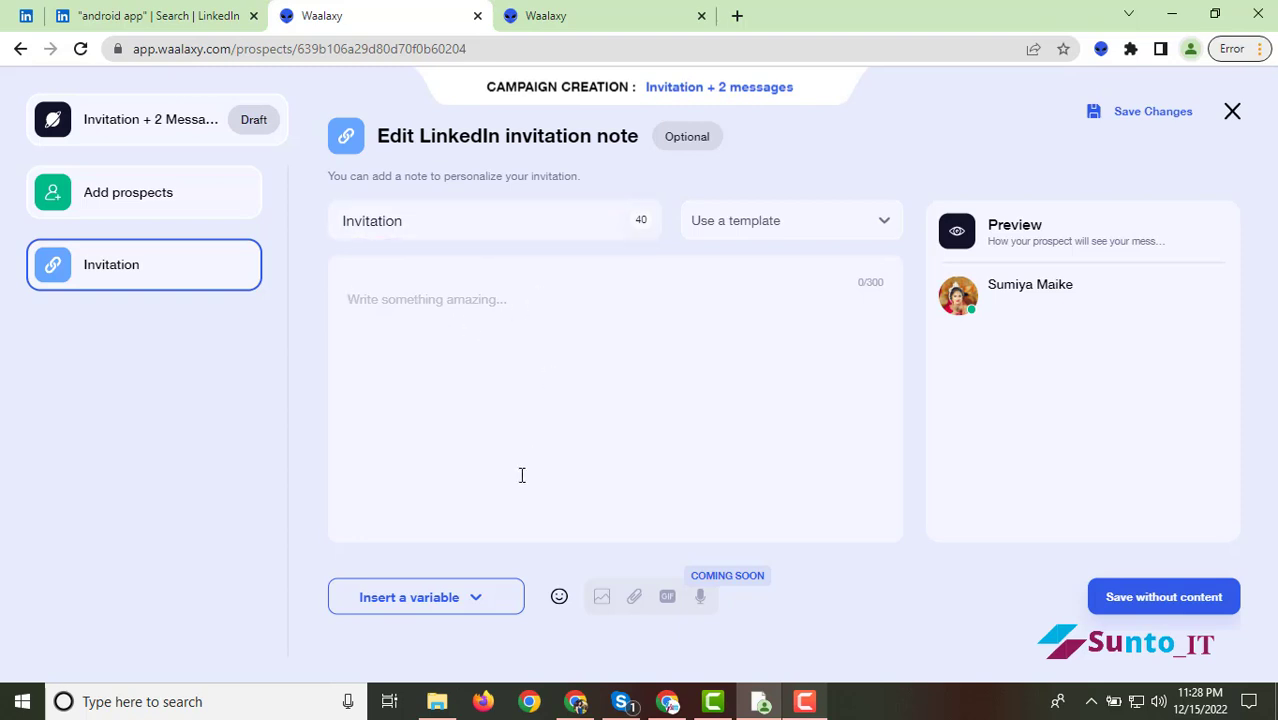
{"action": "type", "text": "hi,"}
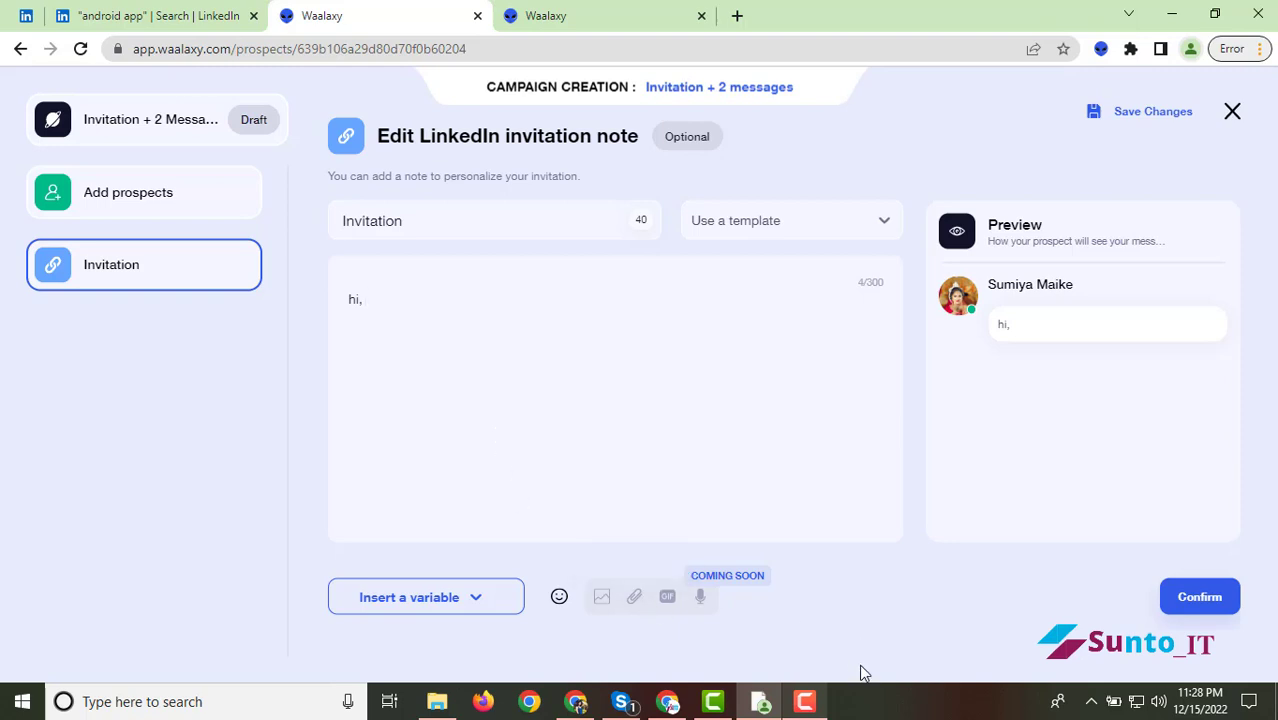
Step: Complete the invitation note with the Computer Science service introduction and Skype contact within 300 characters, and confirm it
{"action": "left_click", "coordinate": [806, 704]}
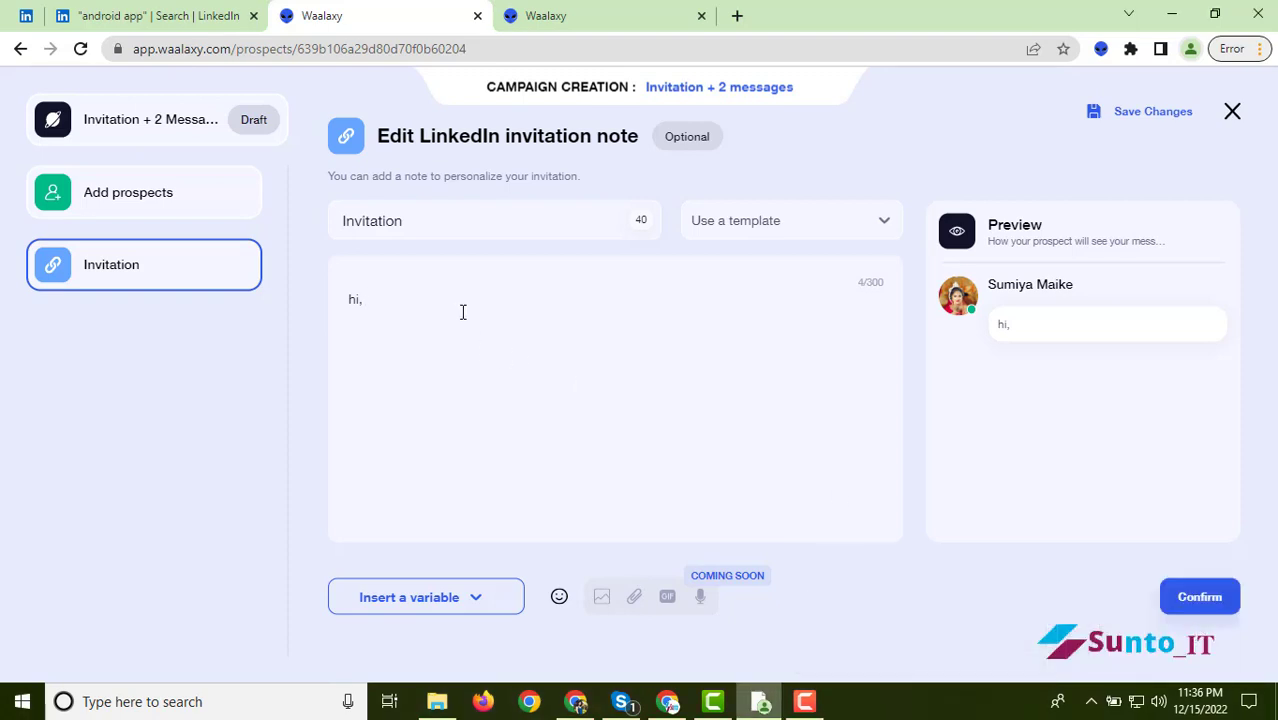
{"action": "type", "text": "My undergraduate degree is in Computer Science from COMSATS. Then you've come to the right place if you're looking for a complete high-end, up-to-date, professional, and responsive work at an affordable price. I work with both businesses and individuals. It would be my pleasure to assist you wit"}
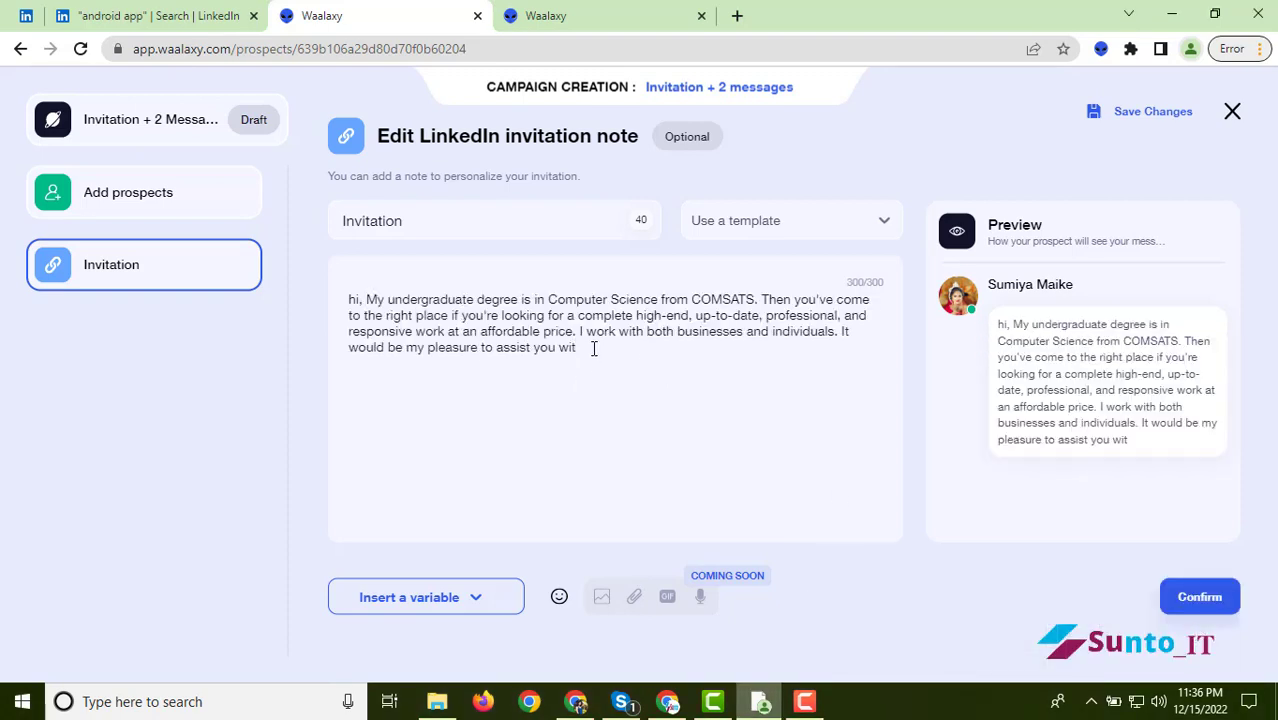
{"action": "key", "text": "ctrl+z"}
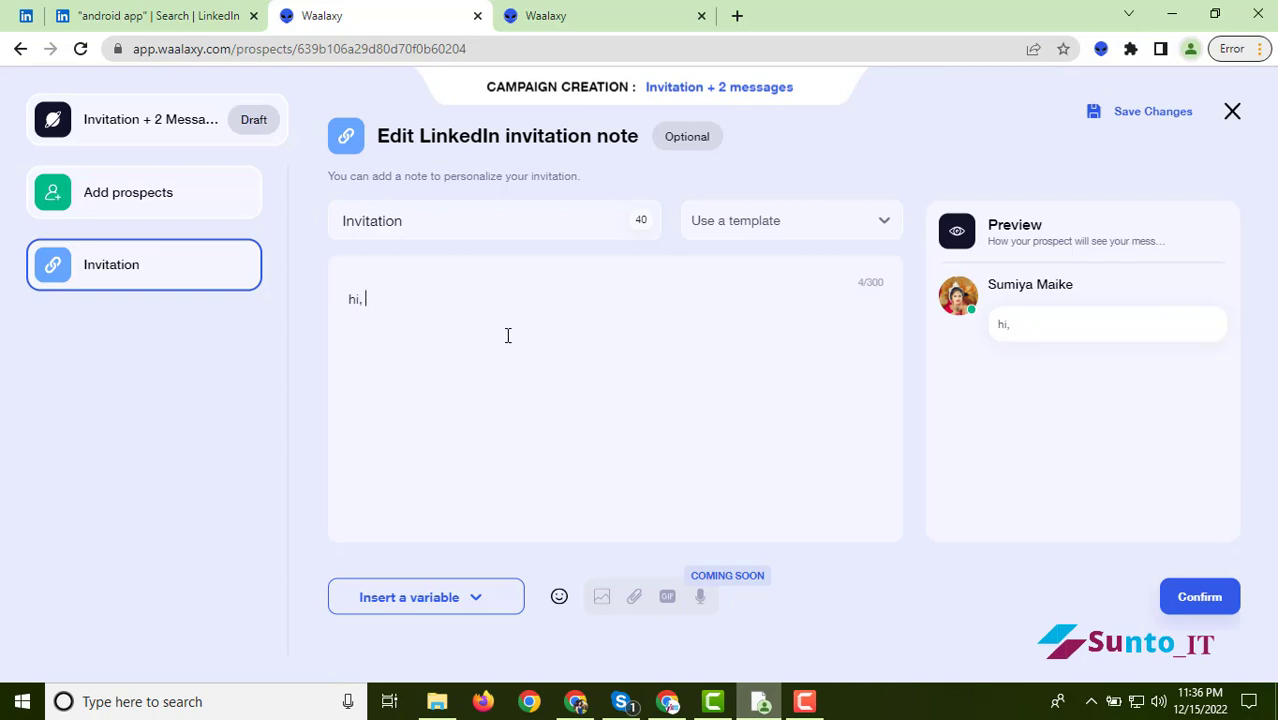
{"action": "left_click", "coordinate": [760, 702]}
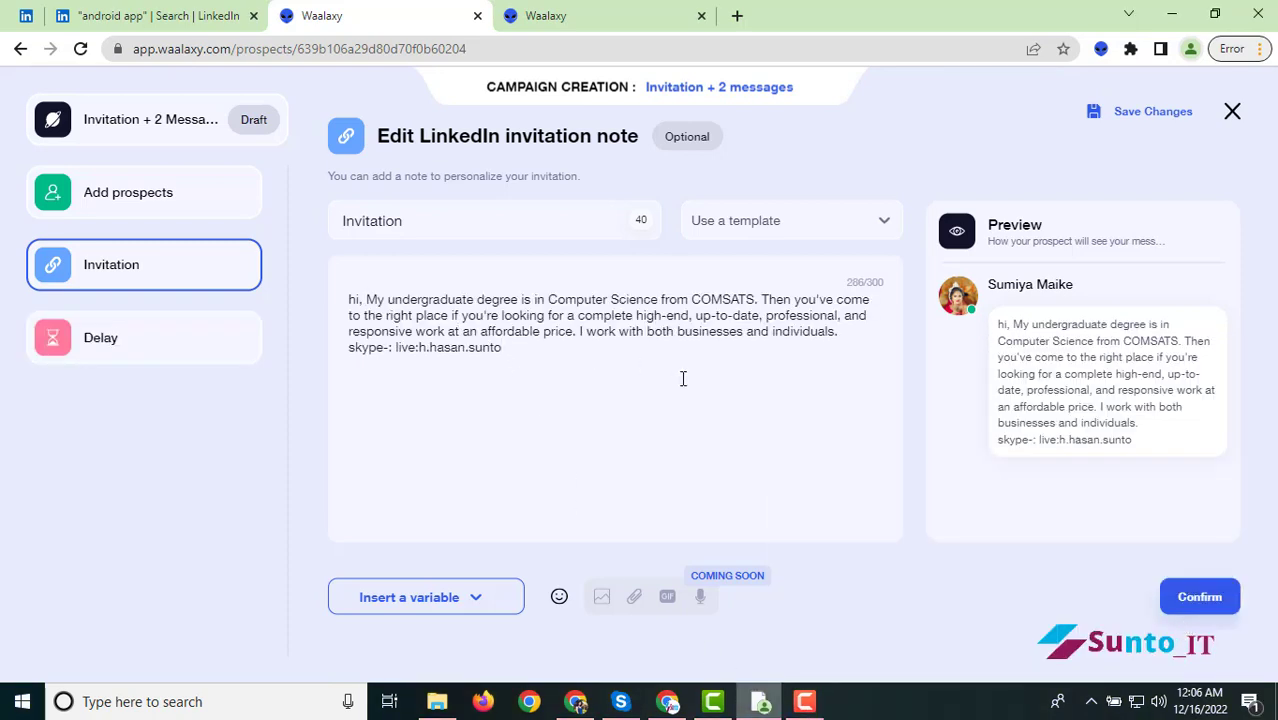
{"action": "left_click", "coordinate": [1200, 596]}
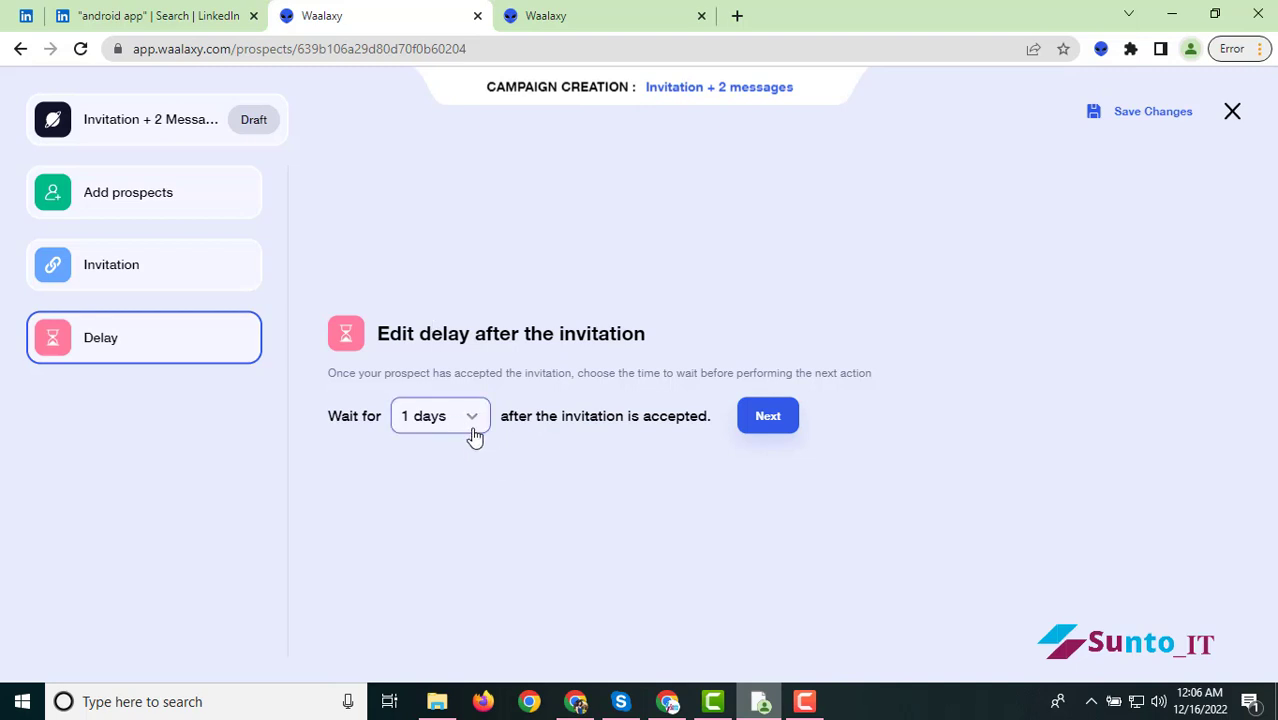
Step: Accept the 1-day delay after the invitation, and fill message 1/2 with the full service introduction and Skype contact
{"action": "left_click", "coordinate": [774, 424]}
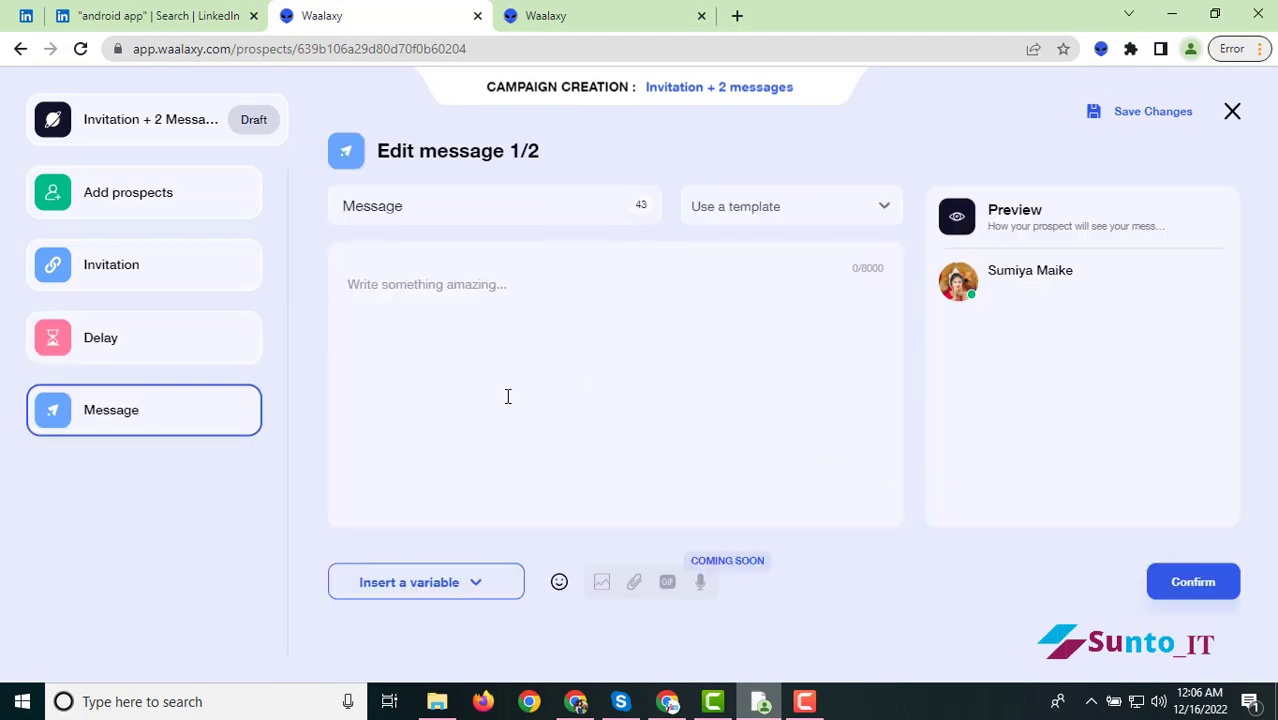
{"action": "left_click", "coordinate": [1196, 592]}
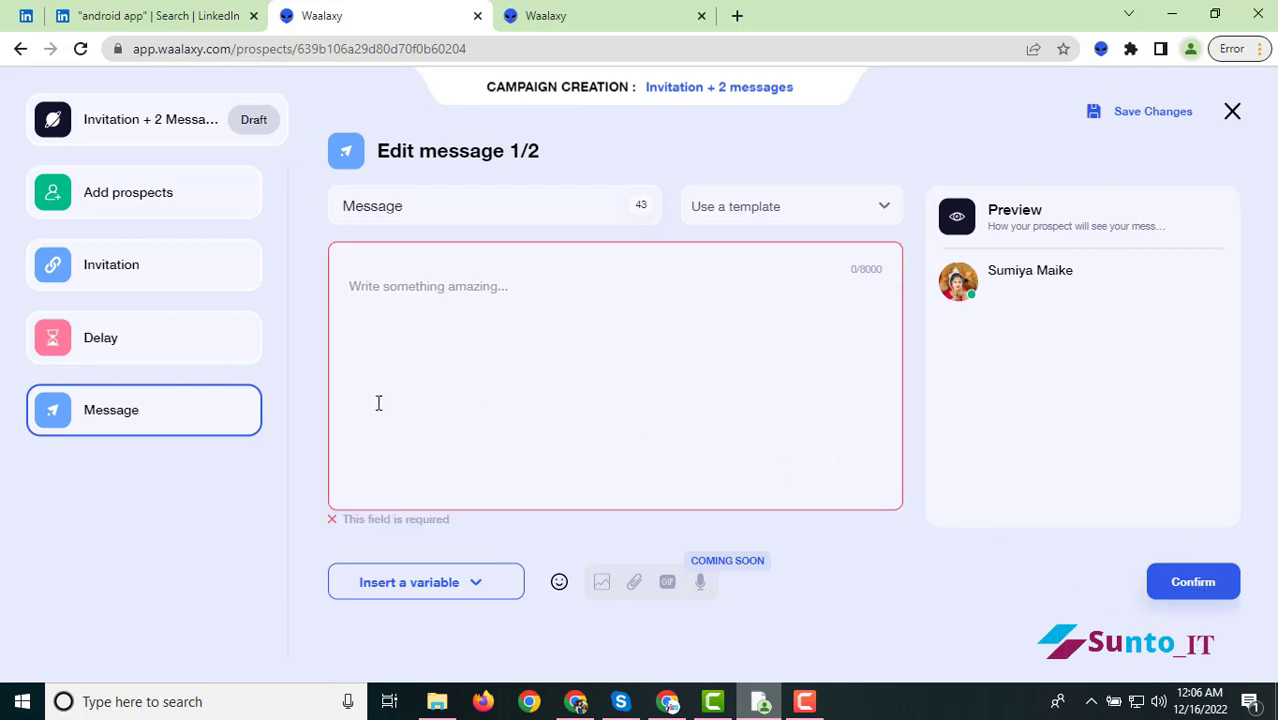
{"action": "left_click", "coordinate": [524, 296]}
{"action": "left_click", "coordinate": [527, 433]}
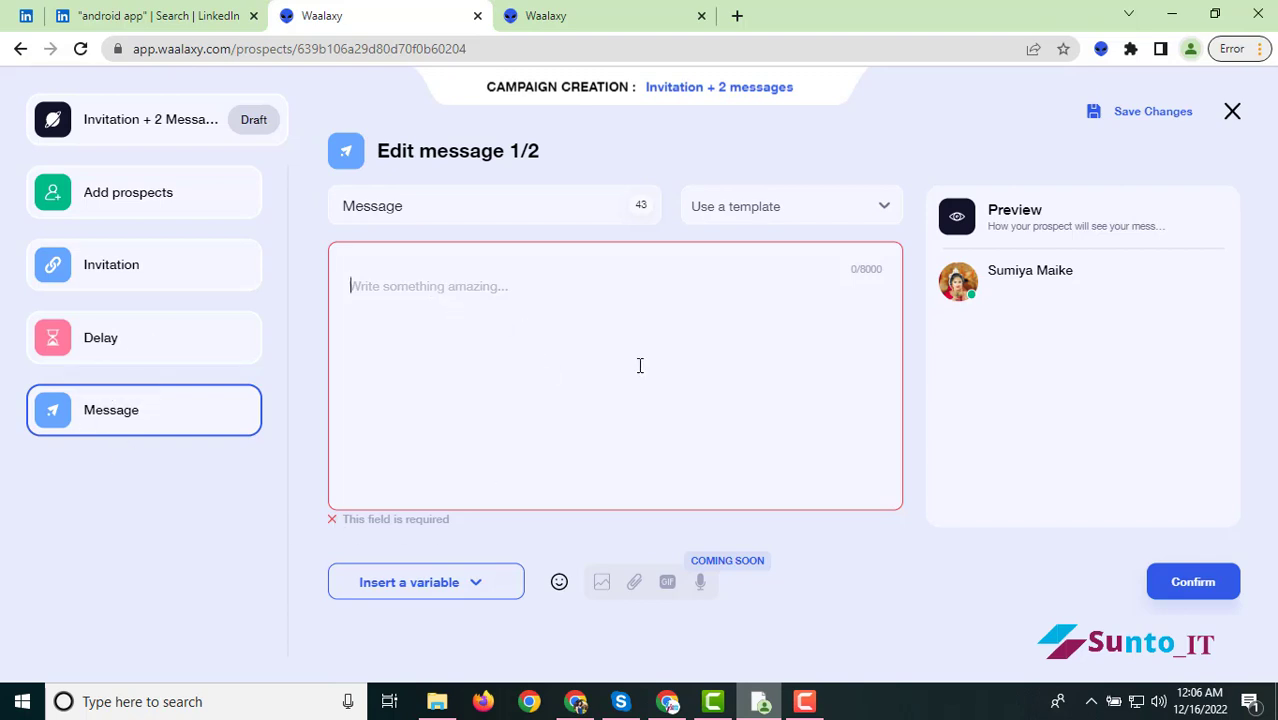
{"action": "type", "text": "My undergraduate degree is in Computer Science from COMSATS. Then you've come to the right place if you're looking for a complete high-end, up-to-date, professional, and responsive work at an affordable price. I work with both businesses and individuals. It would be my pleasure to assist you with your desired work. I am a hard worker and a dedicated individual. Please feel free to contact me.  skype - live:h.hassan.sunto"}
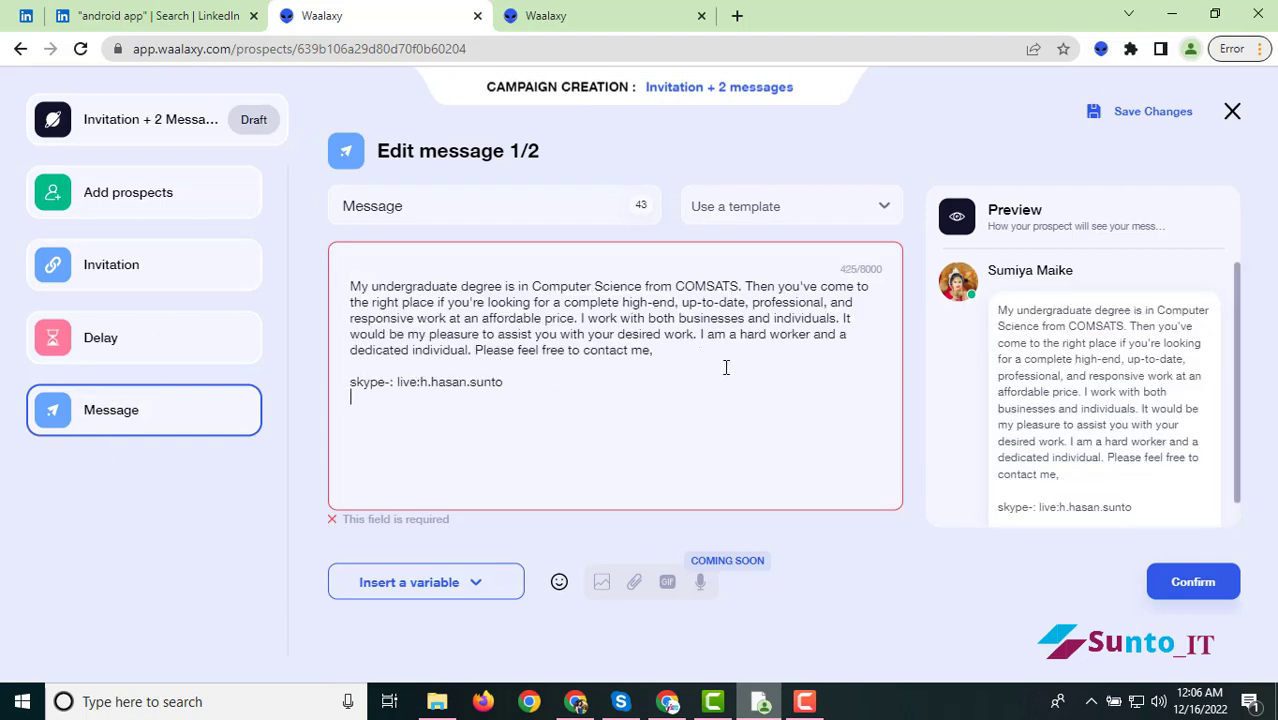
{"action": "left_click", "coordinate": [1200, 584]}
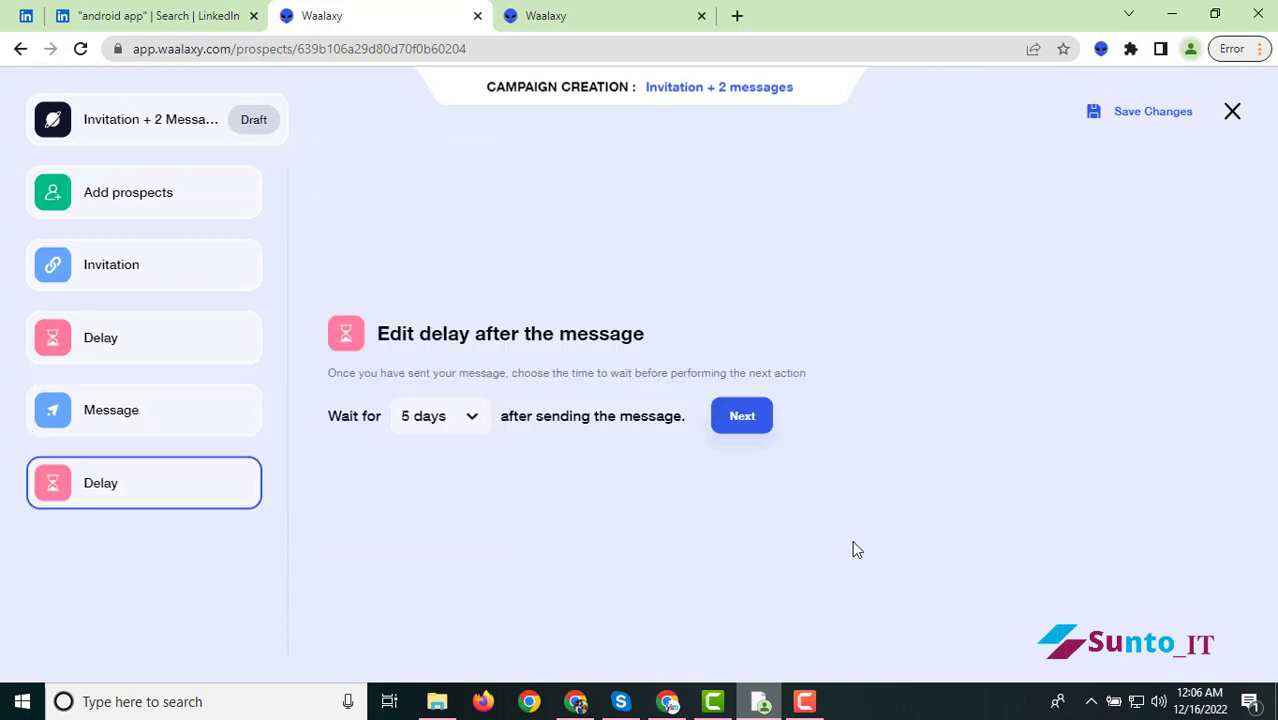
Step: Accept the 5-day delay after the first message and compare the contents of messages 1/2 and 2/2
{"action": "left_click", "coordinate": [742, 416]}
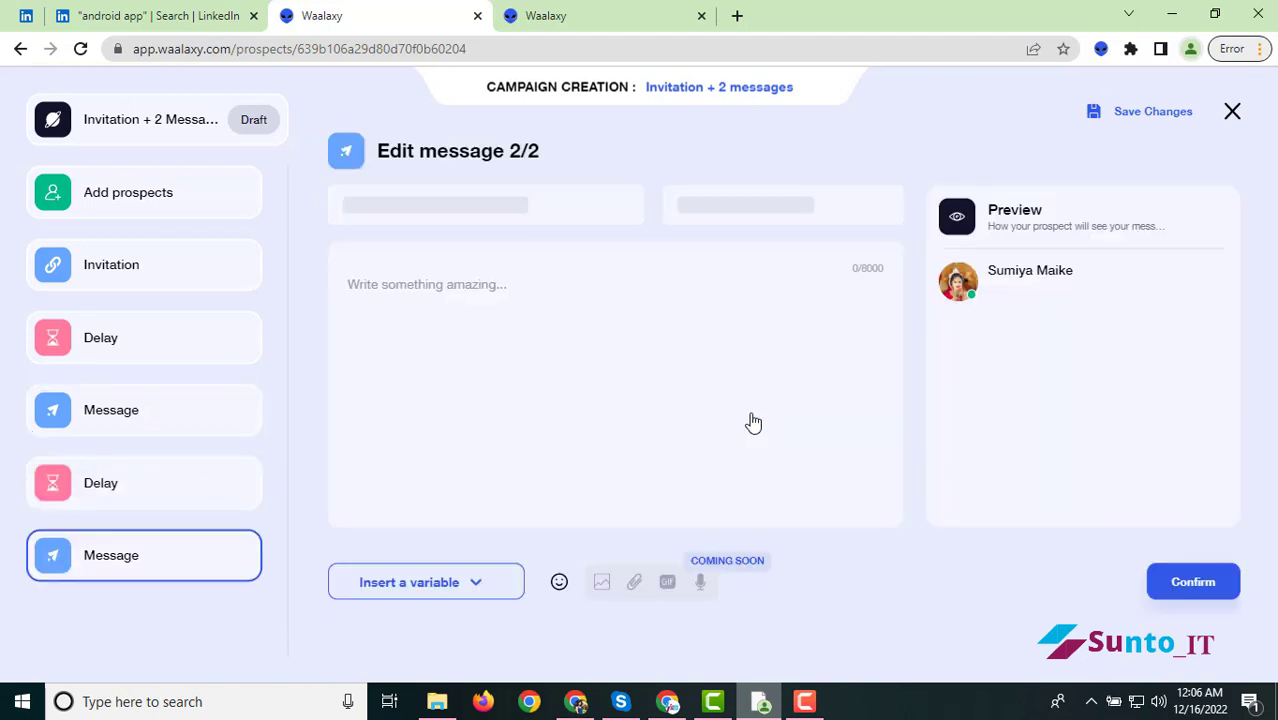
{"action": "left_click", "coordinate": [124, 409]}
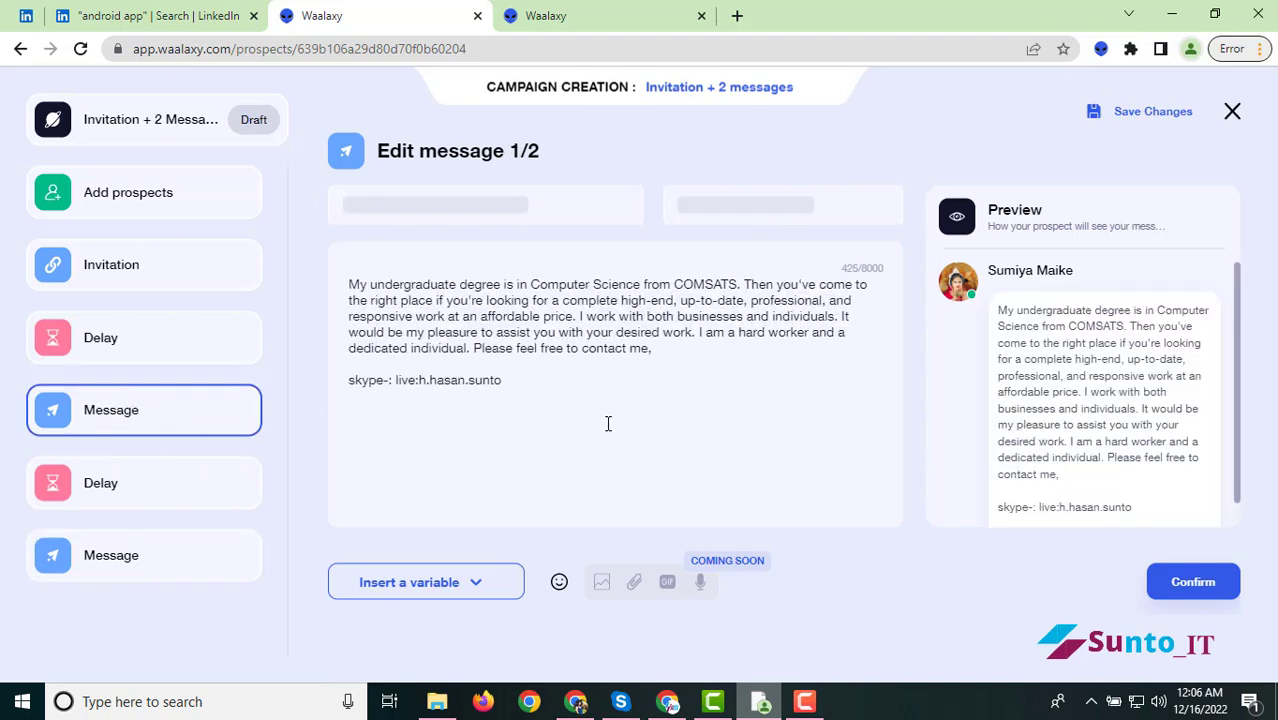
{"action": "left_click", "coordinate": [104, 573]}
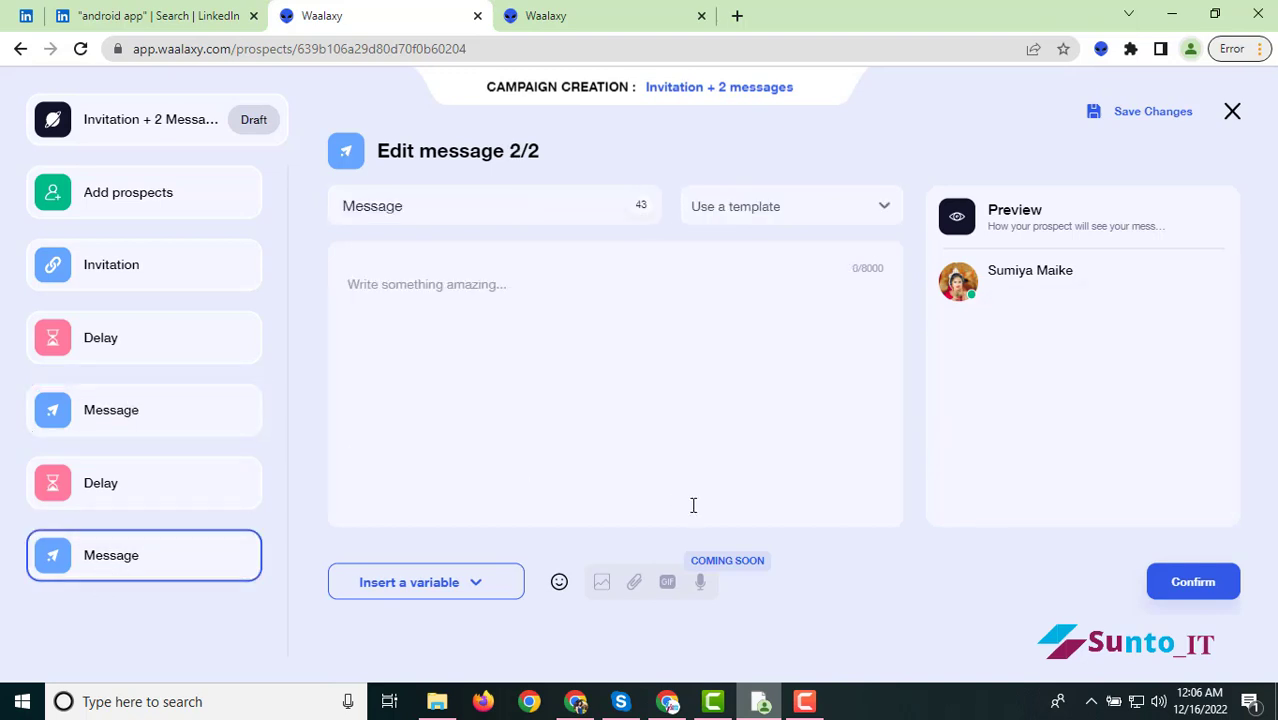
{"action": "left_click", "coordinate": [124, 430]}
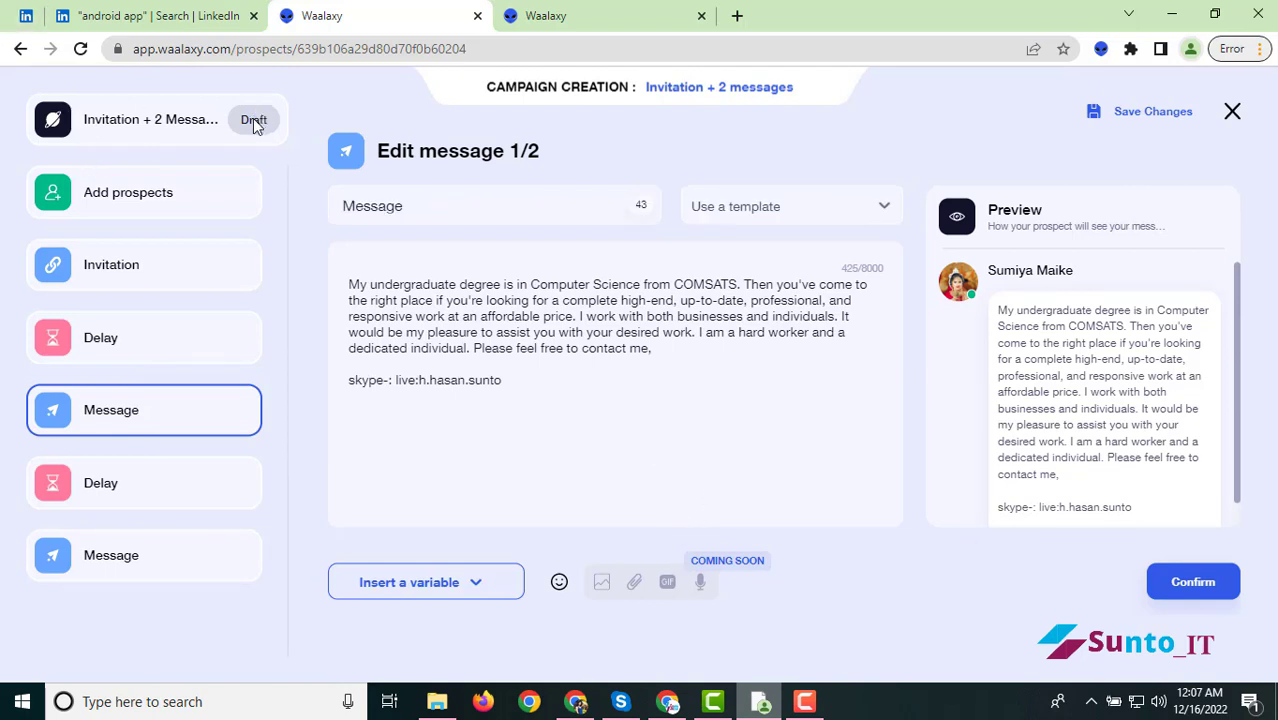
Step: Switch to the Waalaxy home dashboard, reload it, and examine the LinkedIn statistics, sent actions and prospecting status
{"action": "left_click", "coordinate": [600, 18]}
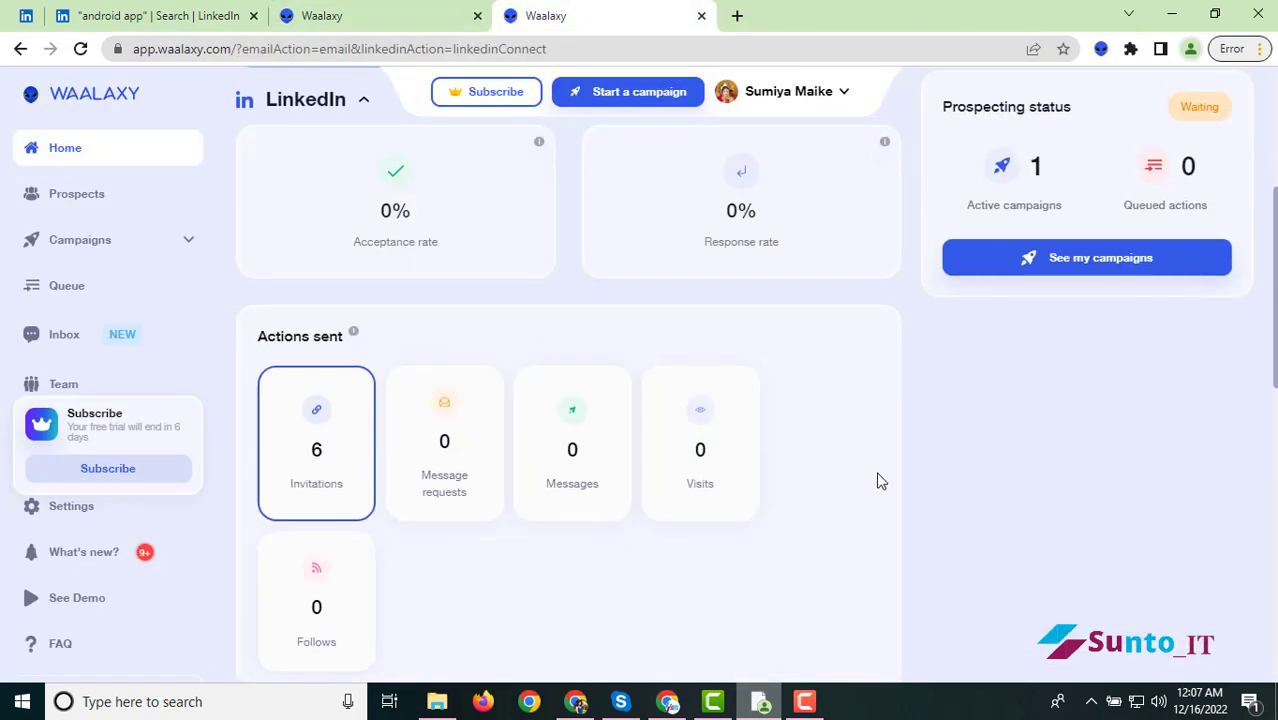
{"action": "scroll", "coordinate": [879, 479], "scroll_direction": "down", "scroll_amount": 3}
{"action": "scroll", "coordinate": [520, 418], "scroll_direction": "up", "scroll_amount": 3}
{"action": "left_click", "coordinate": [80, 48]}
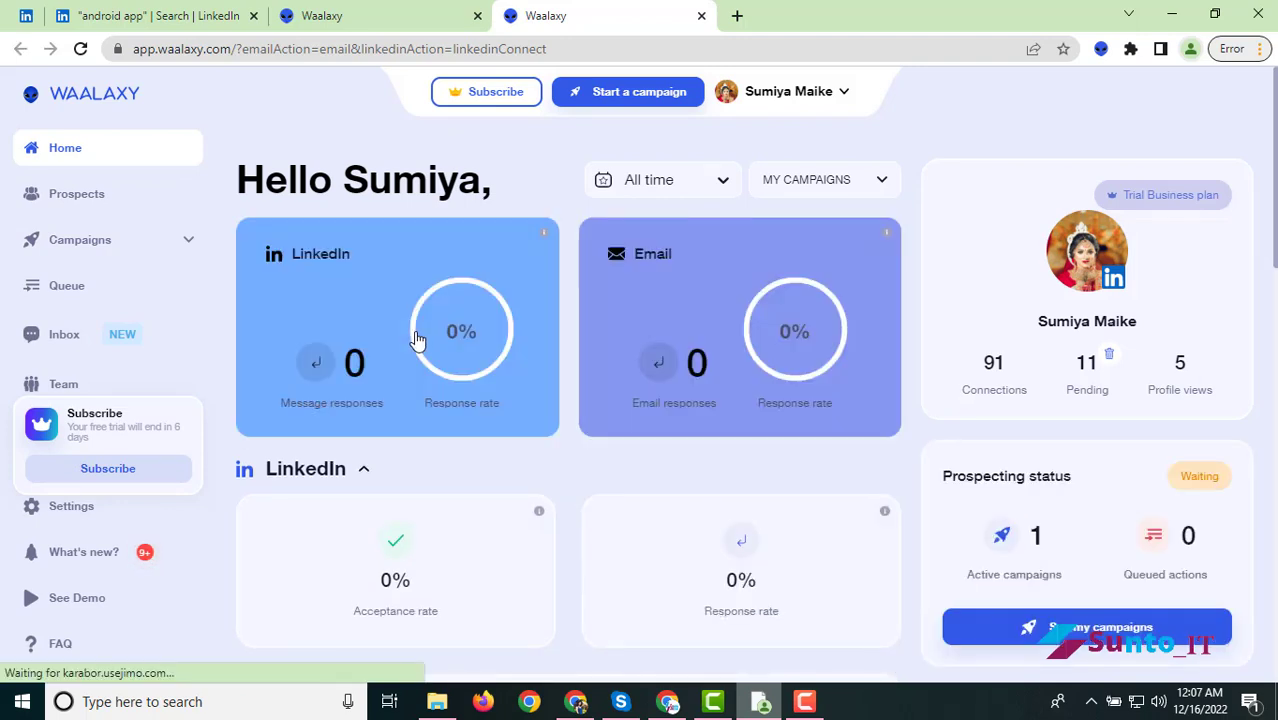
{"action": "scroll", "coordinate": [485, 402], "scroll_direction": "down", "scroll_amount": 1}
{"action": "scroll", "coordinate": [762, 428], "scroll_direction": "down", "scroll_amount": 6}
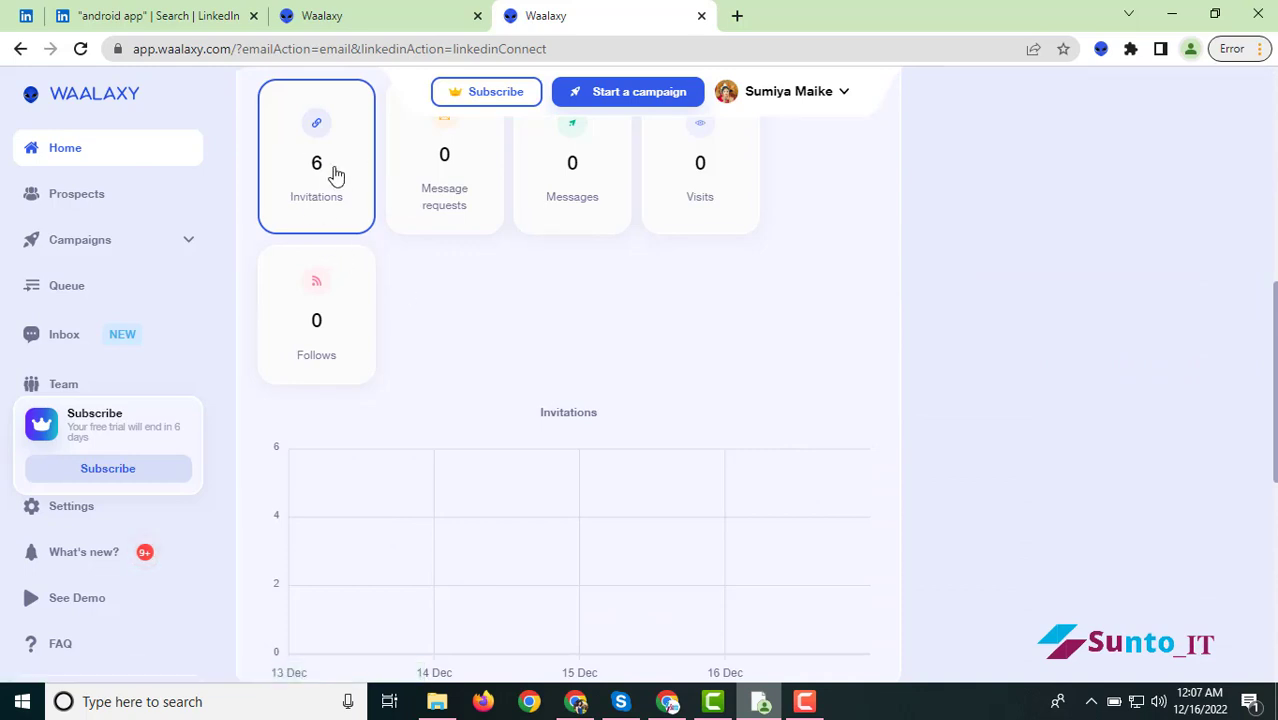
{"action": "scroll", "coordinate": [305, 200], "scroll_direction": "up", "scroll_amount": 4}
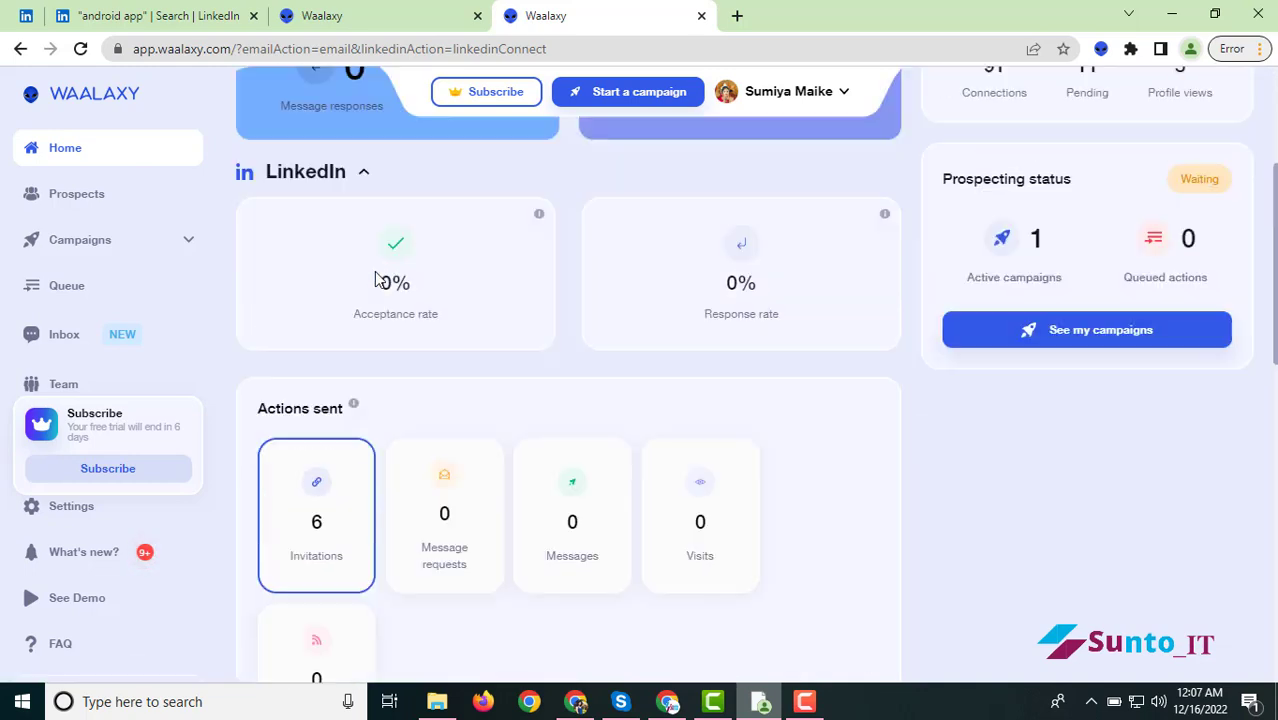
{"action": "scroll", "coordinate": [1068, 372], "scroll_direction": "up", "scroll_amount": 3}
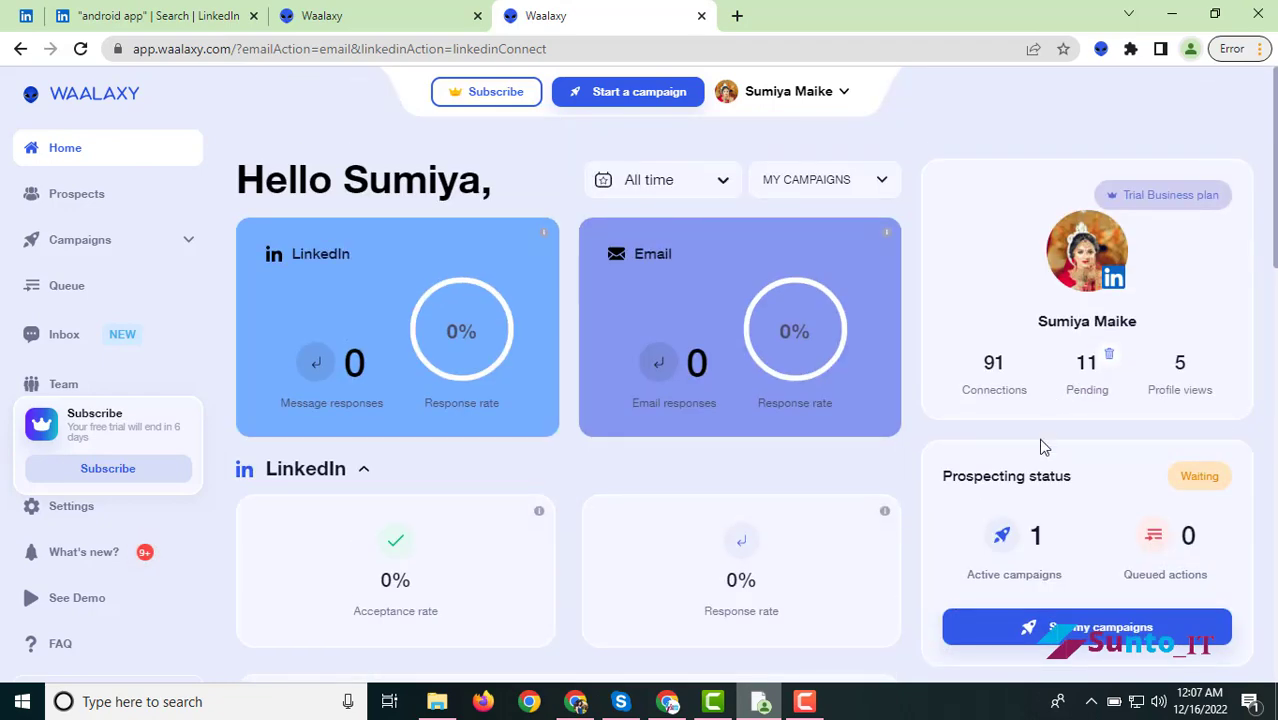
Step: Examine the home dashboard's LinkedIn actions sent, invitations chart, and email delivery and response statistics
{"action": "scroll", "coordinate": [779, 403], "scroll_direction": "down", "scroll_amount": 6}
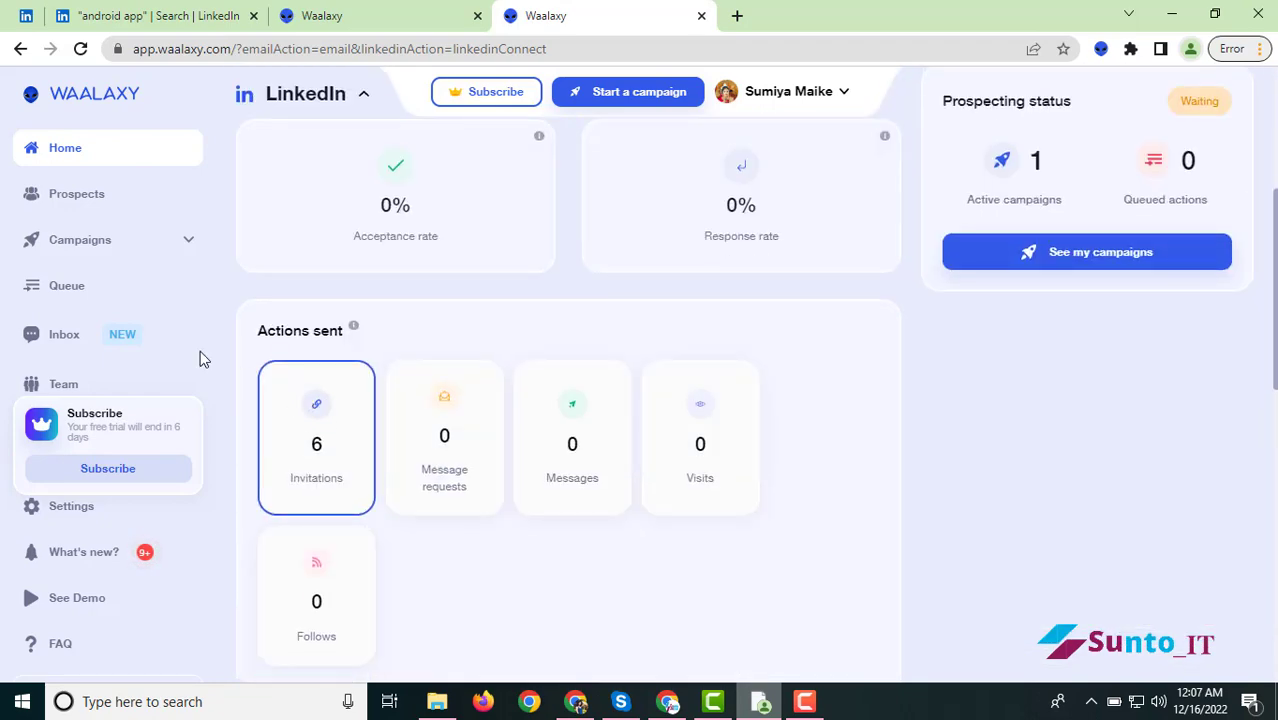
{"action": "scroll", "coordinate": [372, 370], "scroll_direction": "down", "scroll_amount": 5}
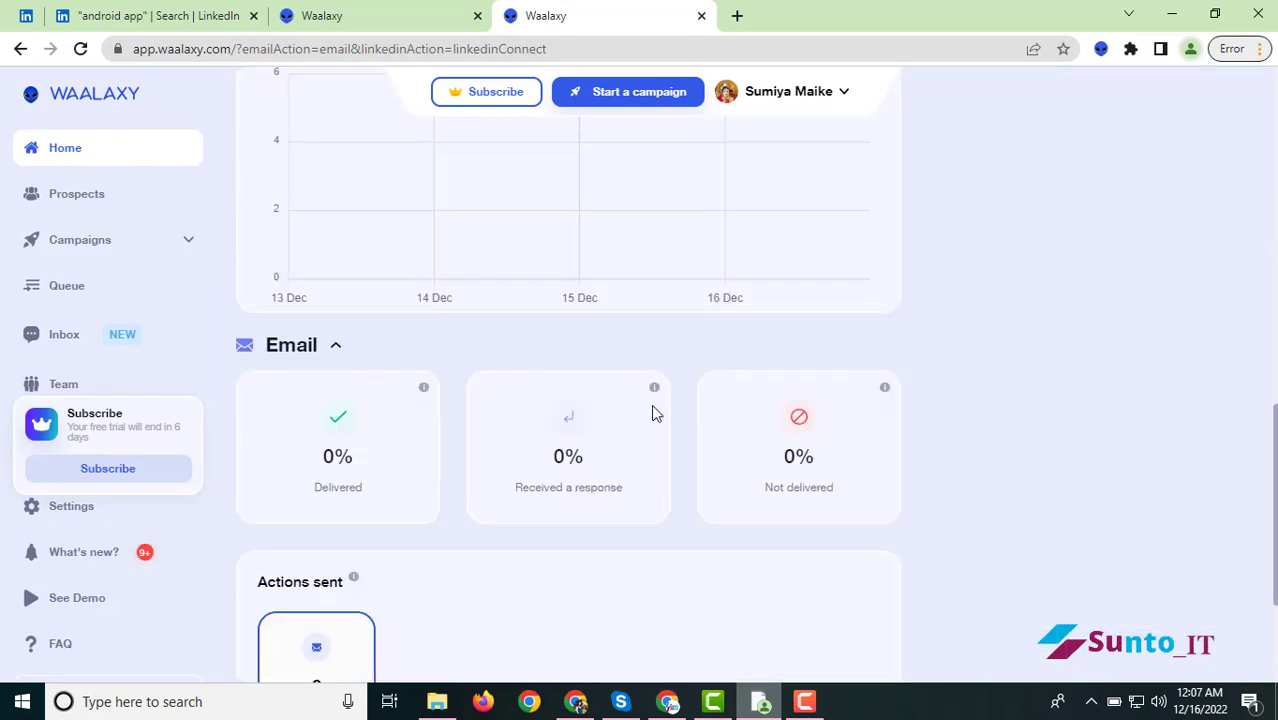
{"action": "scroll", "coordinate": [645, 425], "scroll_direction": "down", "scroll_amount": 3}
{"action": "scroll", "coordinate": [463, 425], "scroll_direction": "up", "scroll_amount": 8}
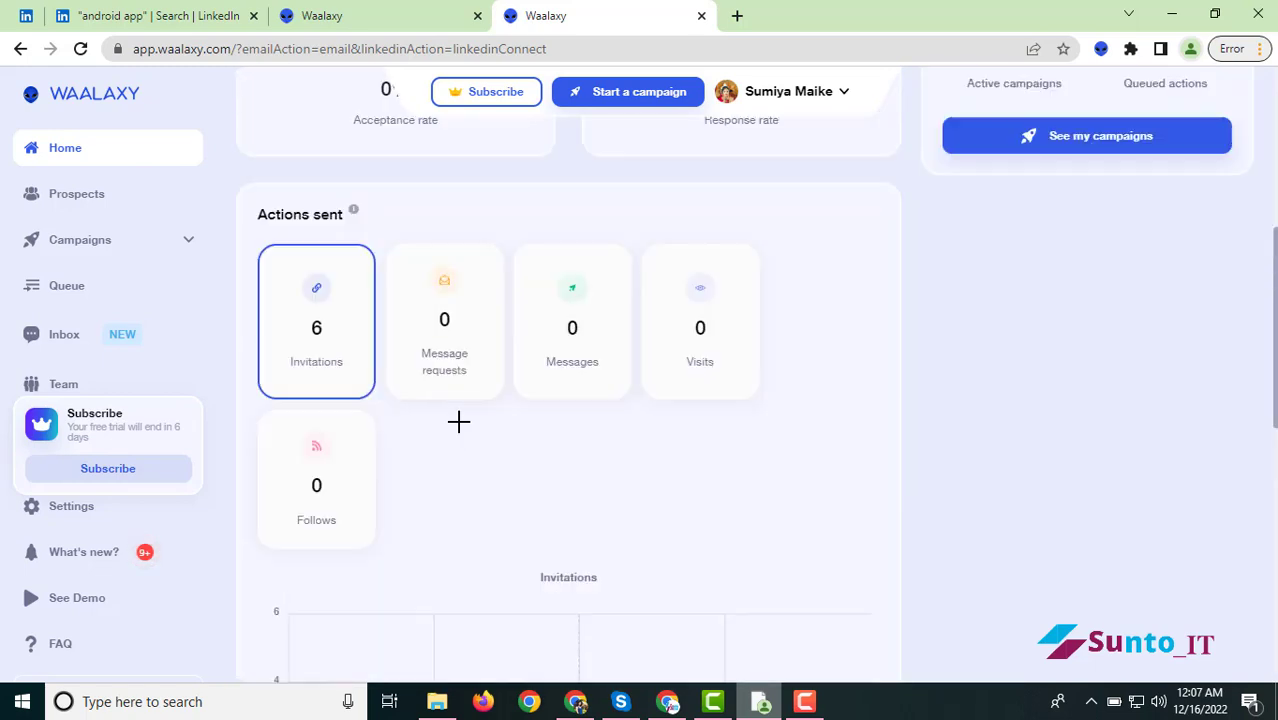
{"action": "scroll", "coordinate": [458, 421], "scroll_direction": "up", "scroll_amount": 5}
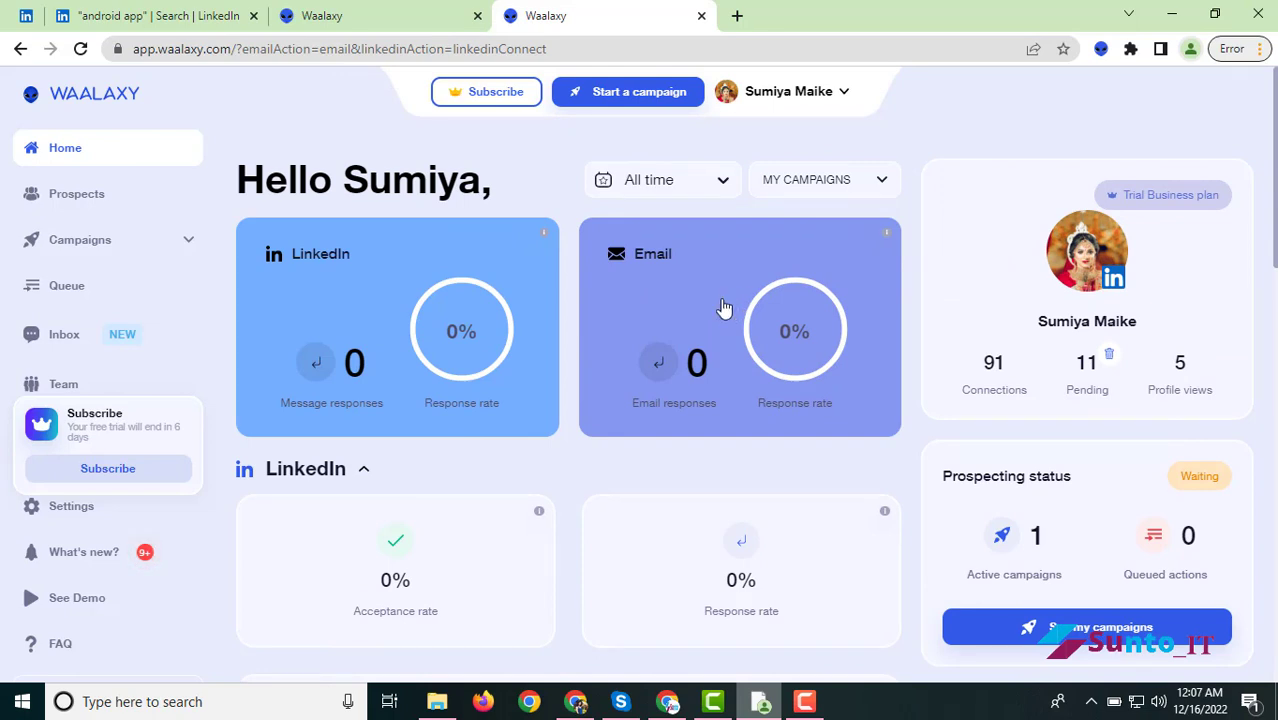
Step: View the prospects in the "Waalaxy (free to test)" list and return to the home dashboard
{"action": "left_click", "coordinate": [72, 193]}
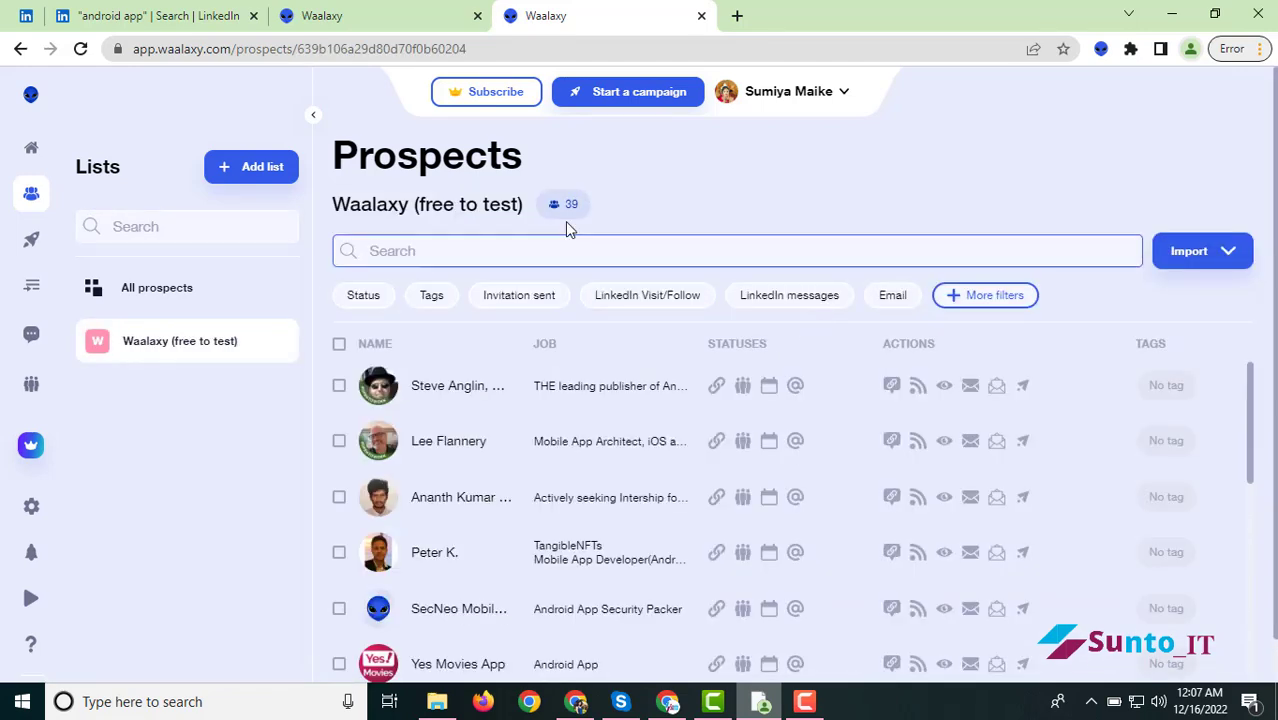
{"action": "mouse_move", "coordinate": [77, 337]}
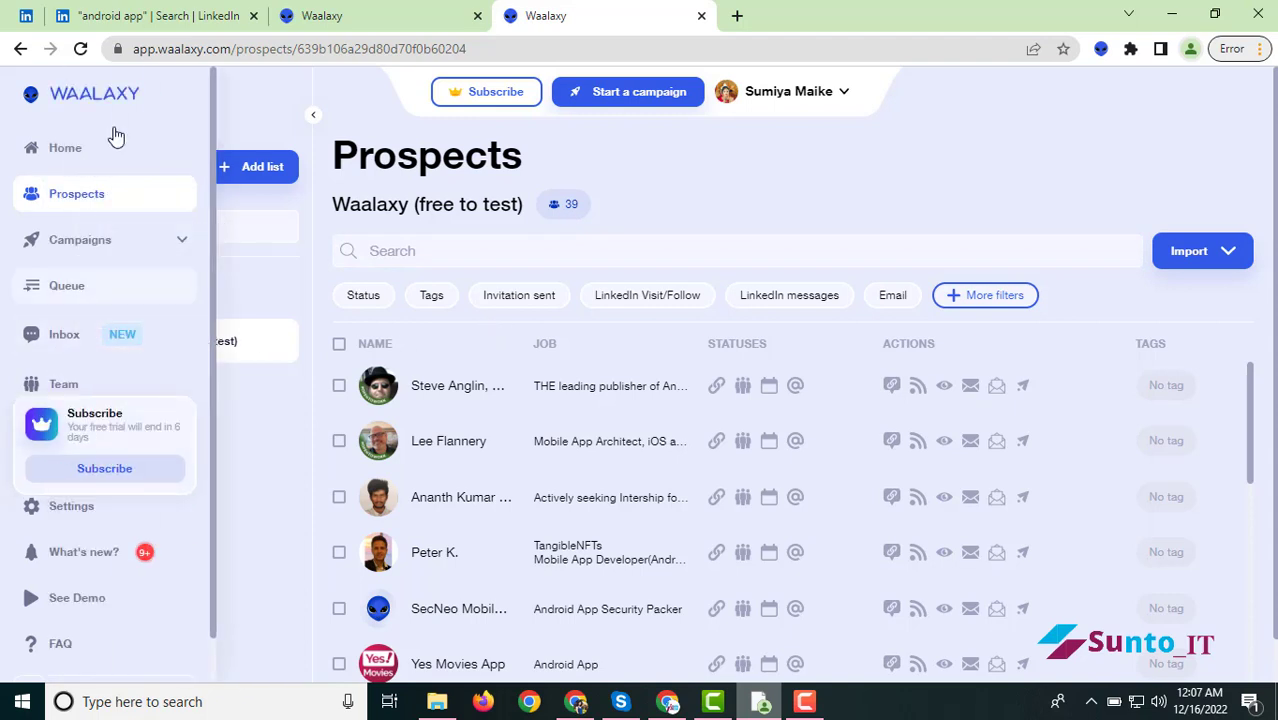
{"action": "left_click", "coordinate": [65, 152]}
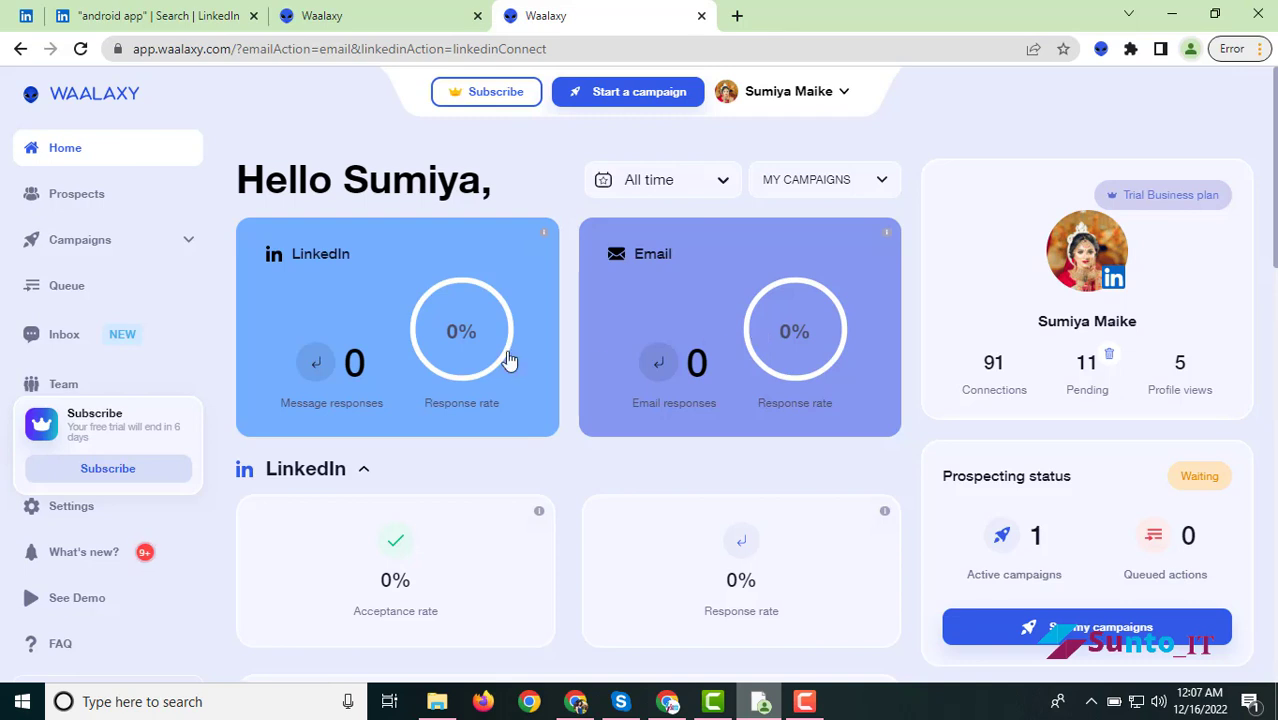
{"action": "left_click", "coordinate": [806, 703]}
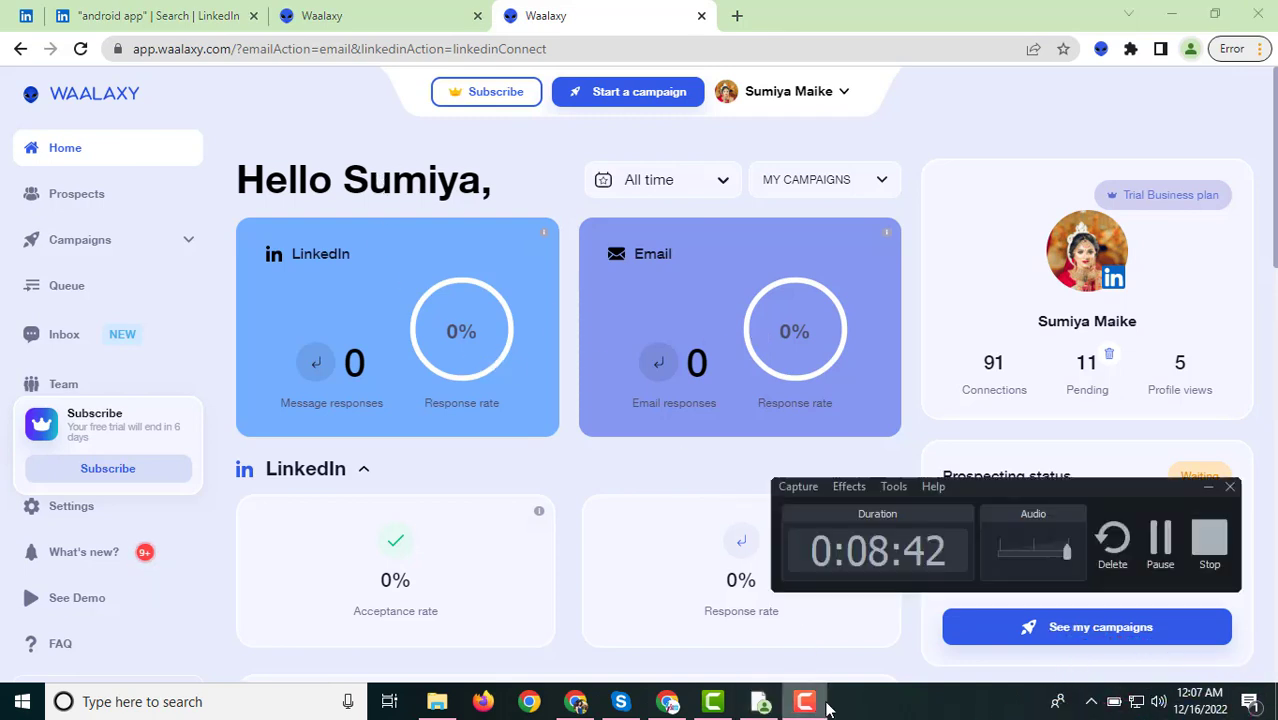